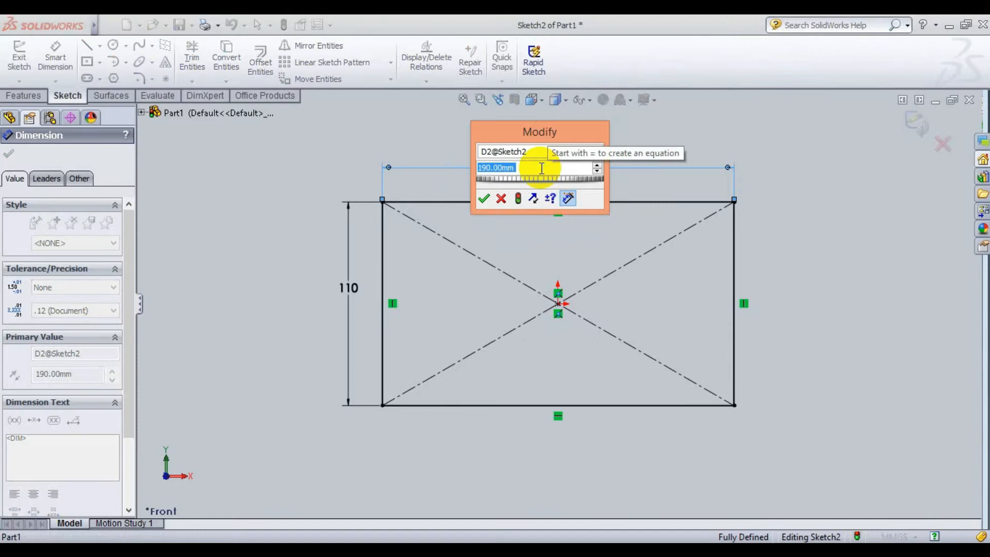
- Set the horizontal width dimension of the centred base rectangle to 180 mm
text(0)
key(Return)
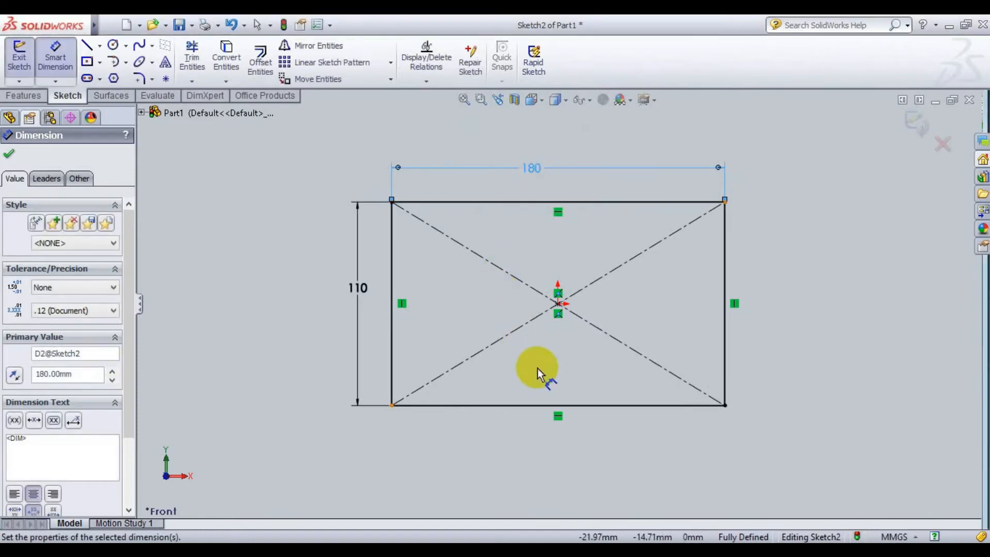
click(9, 154)
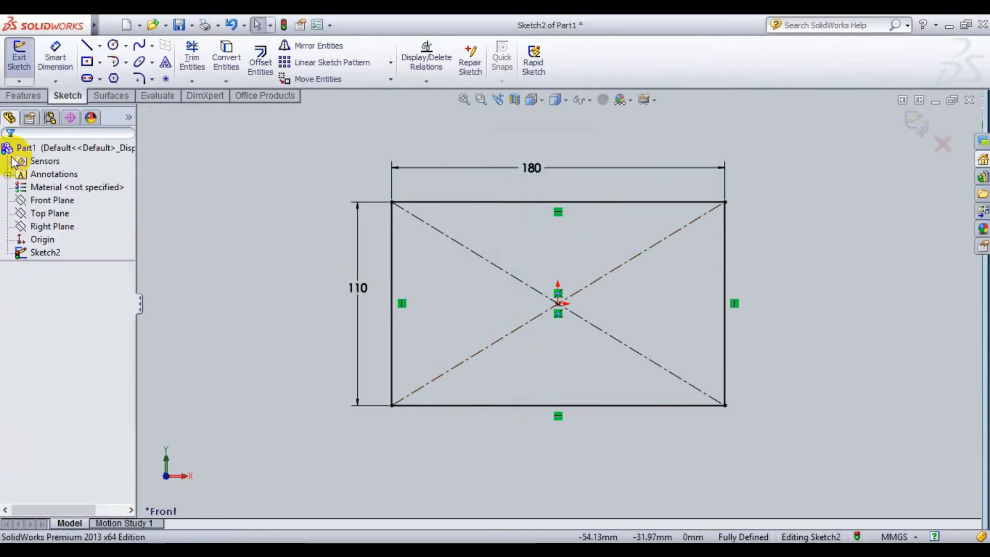
- Extrude the base rectangle as a solid boss with a blind depth of 70 mm
click(23, 96)
click(34, 66)
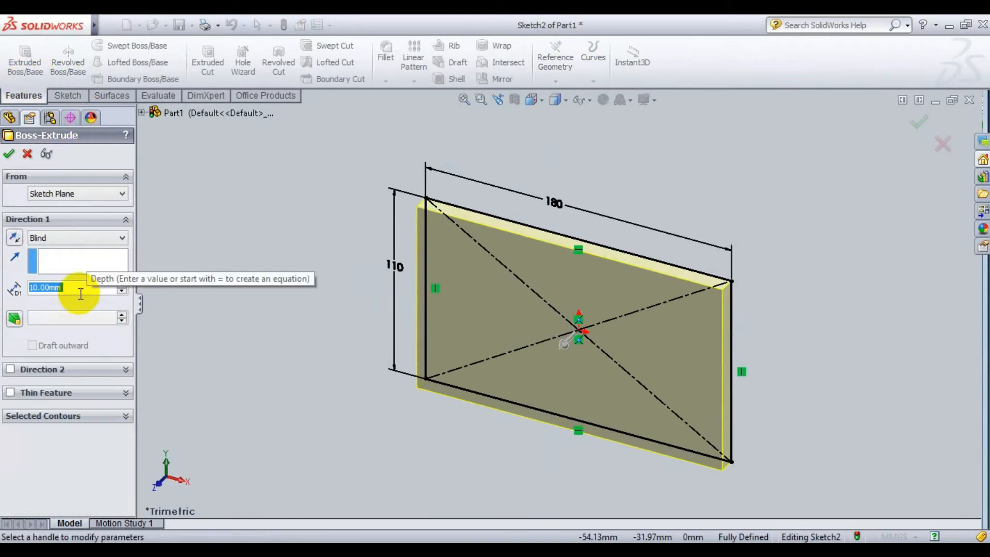
text(70)
key(Return)
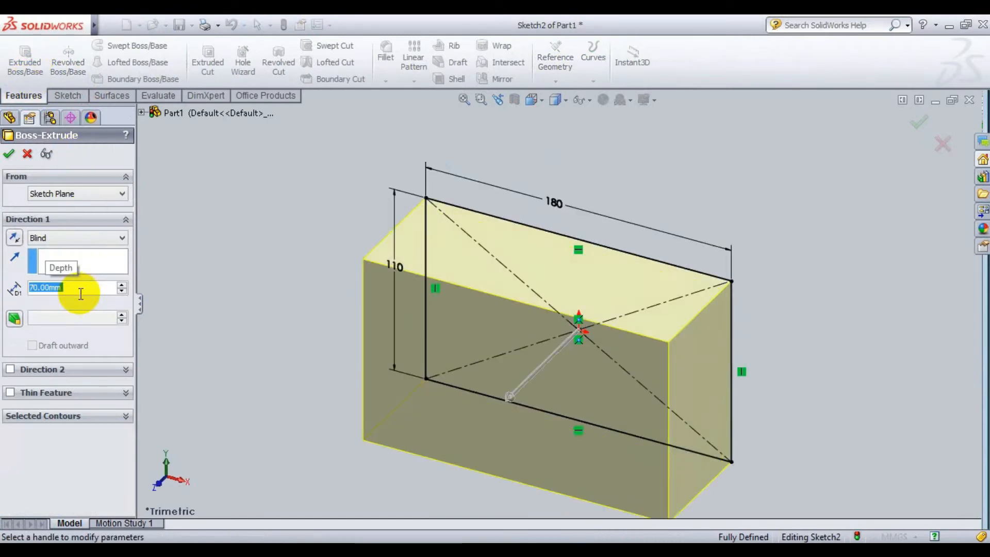
click(9, 153)
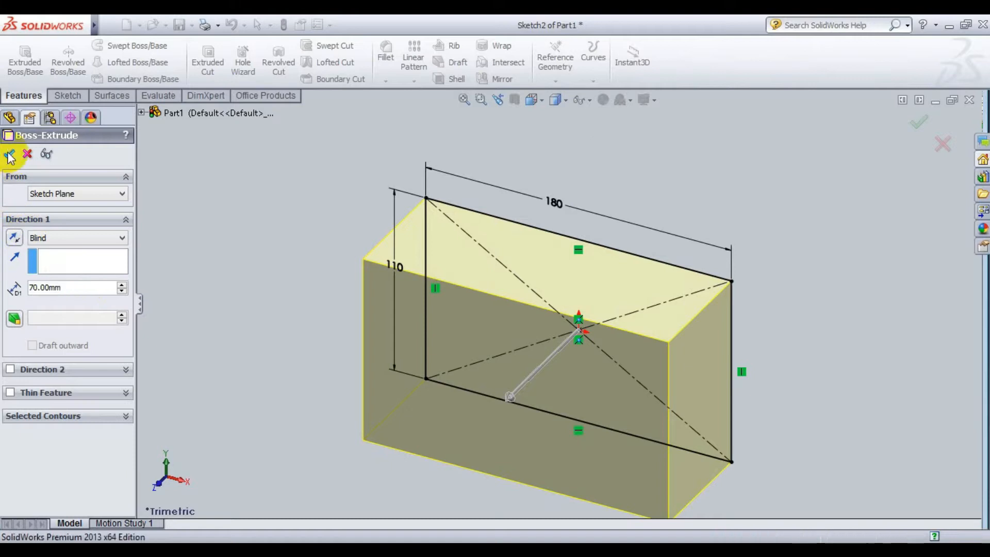
click(160, 345)
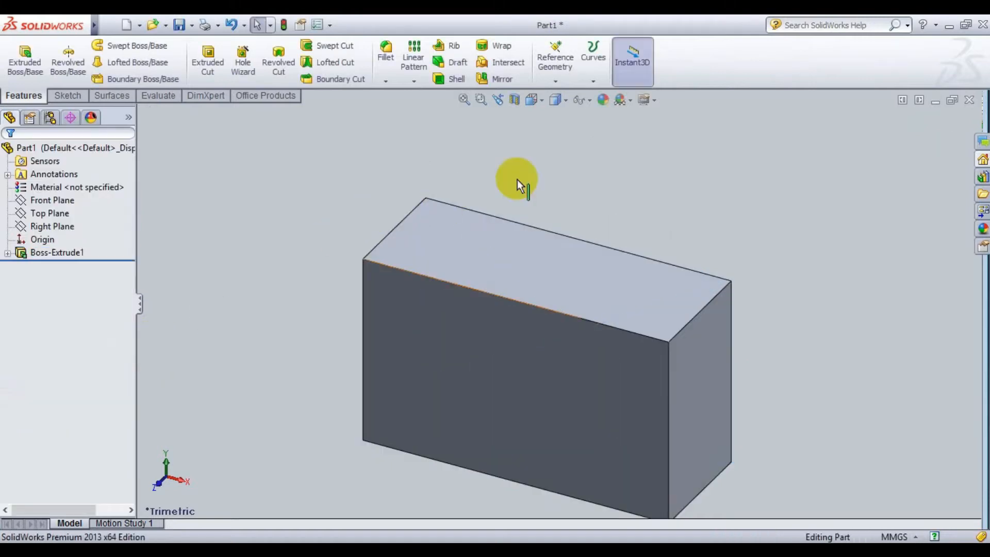
- On the block's large front face, sketch a corner rectangle about 16 mm wide along the full length of its upper long edge
middle_drag(558, 148, 636, 180)
click(547, 303)
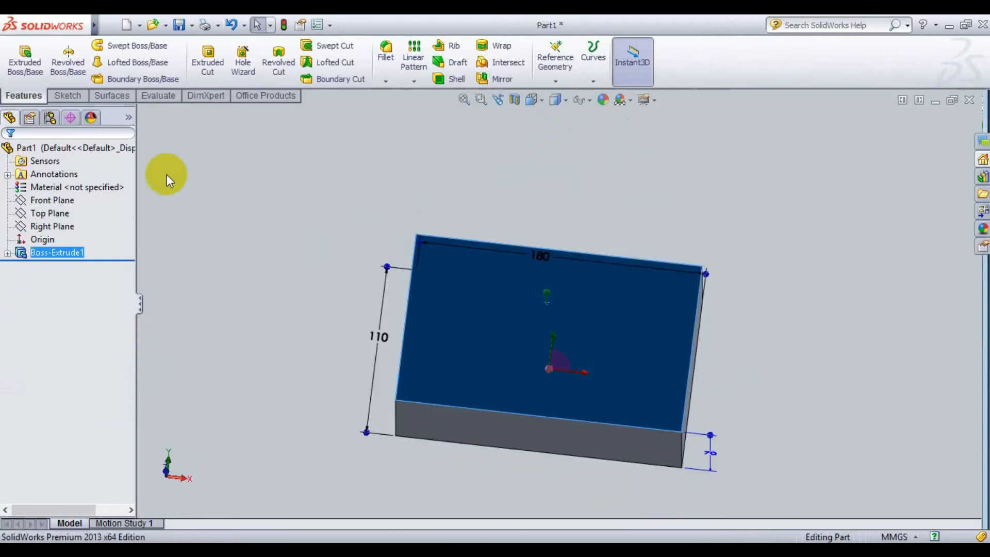
click(67, 95)
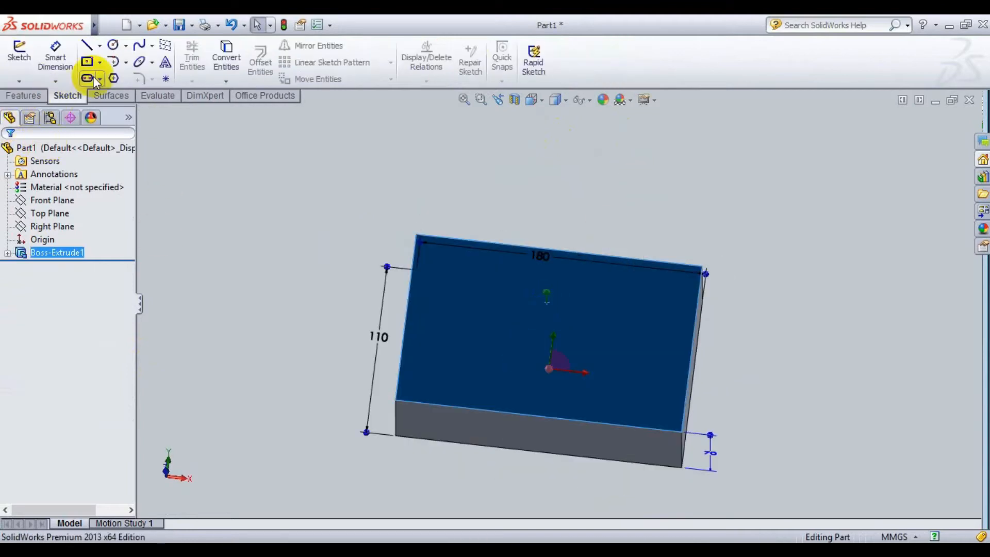
click(99, 62)
click(110, 77)
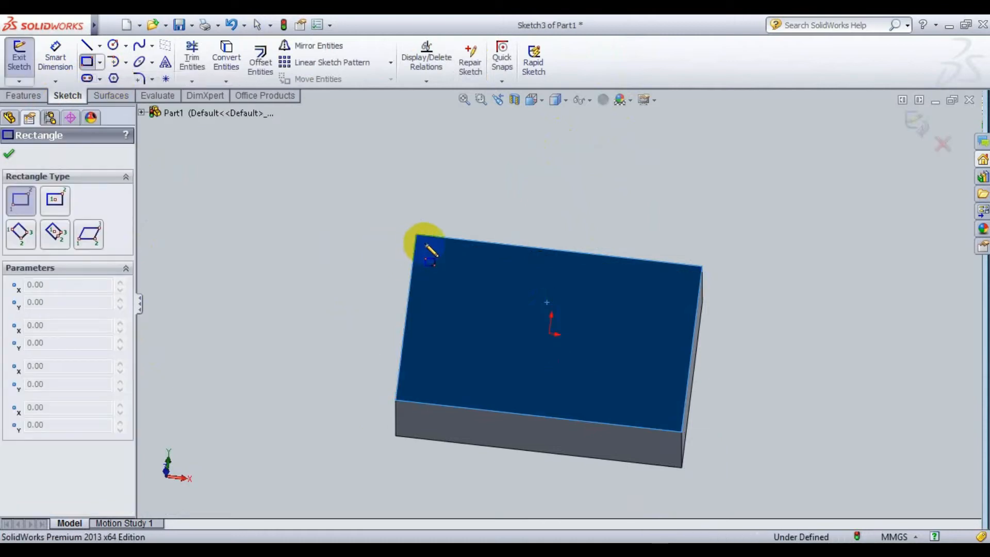
mouse_move(416, 233)
mouse_down()
mouse_move(533, 289)
mouse_move(700, 292)
mouse_up()
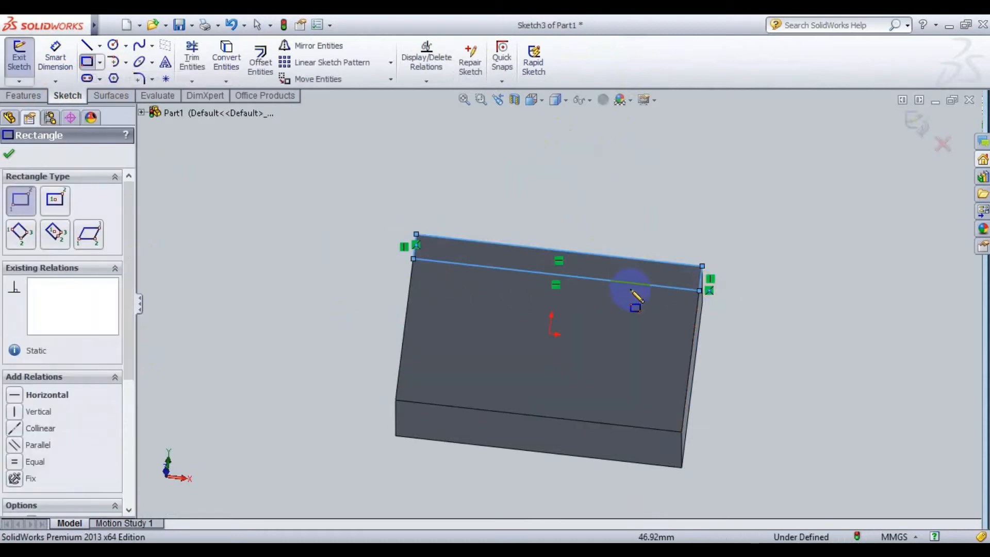
click(8, 155)
click(25, 97)
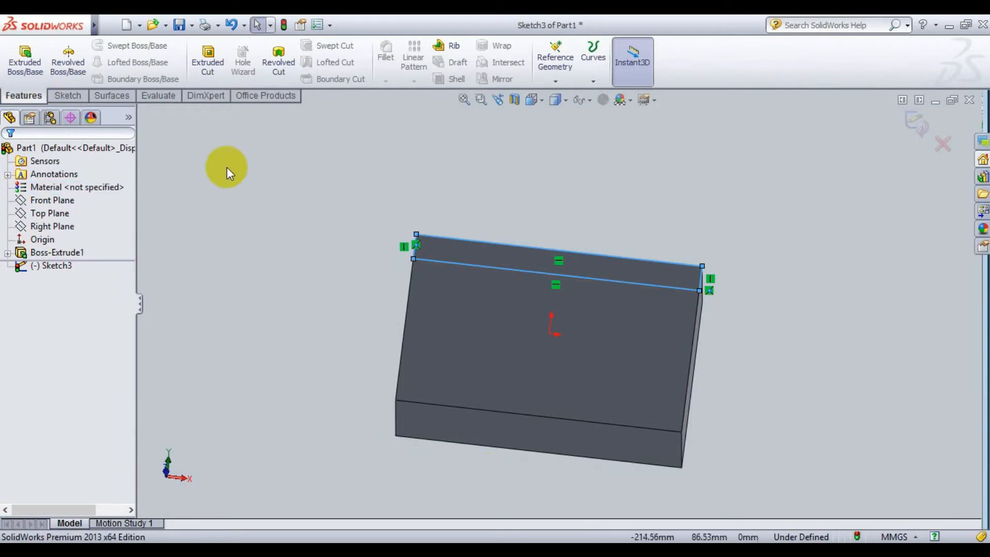
- Dimension the short side of the edge strip rectangle and set it to 18 mm
click(67, 96)
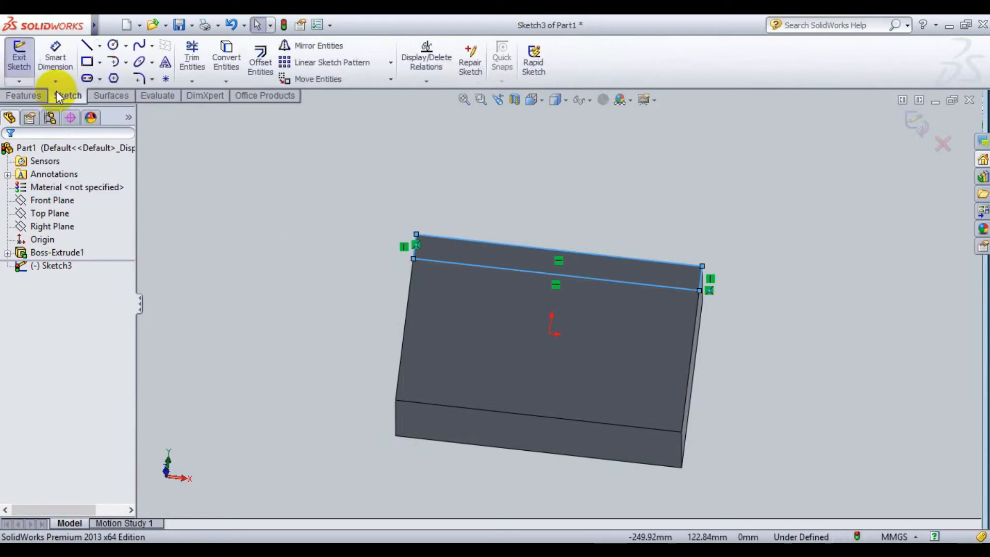
click(55, 59)
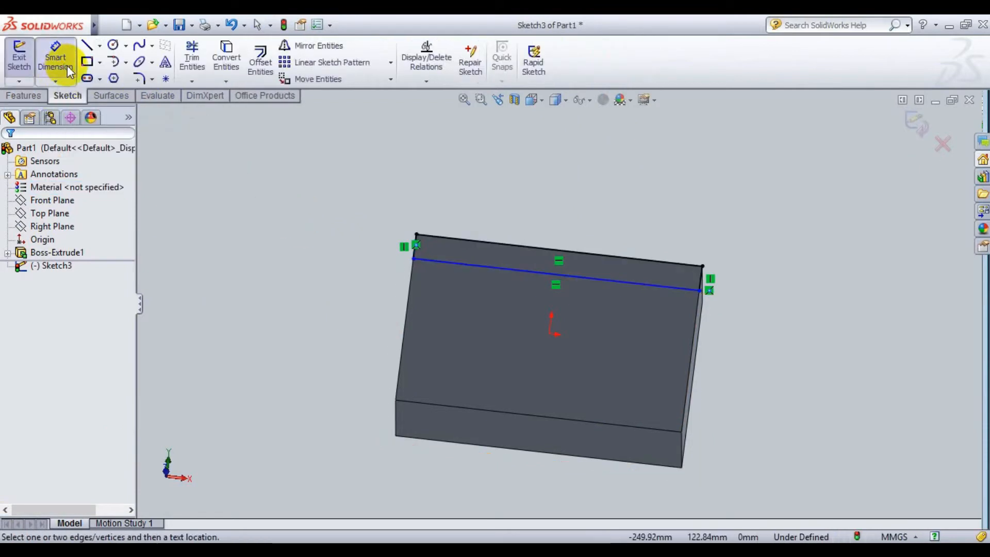
click(702, 279)
click(746, 291)
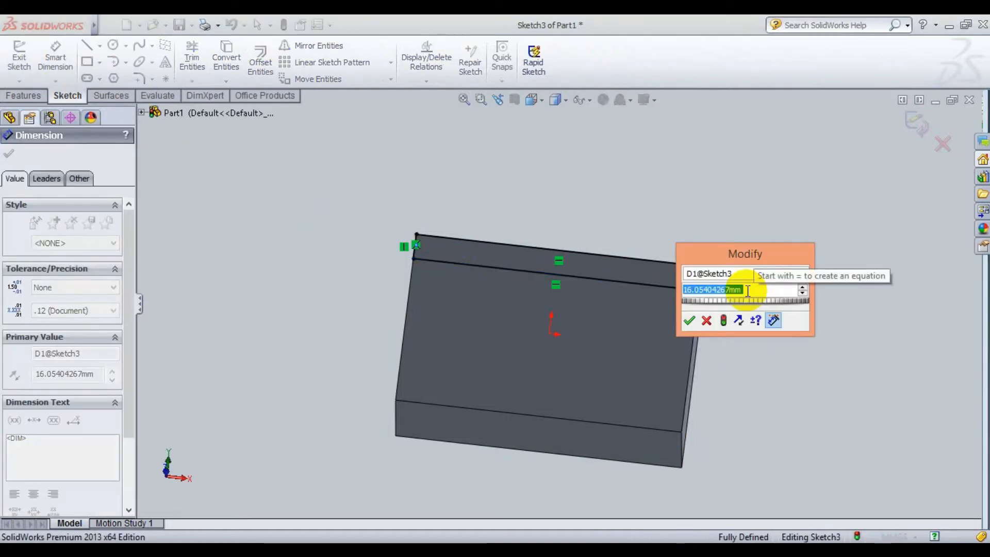
text(1)
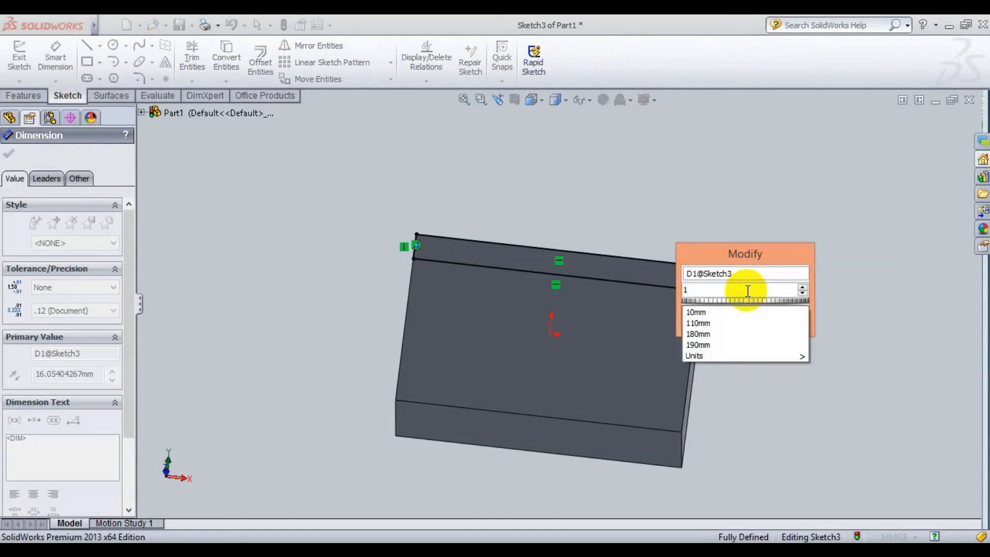
text(8)
key(Return)
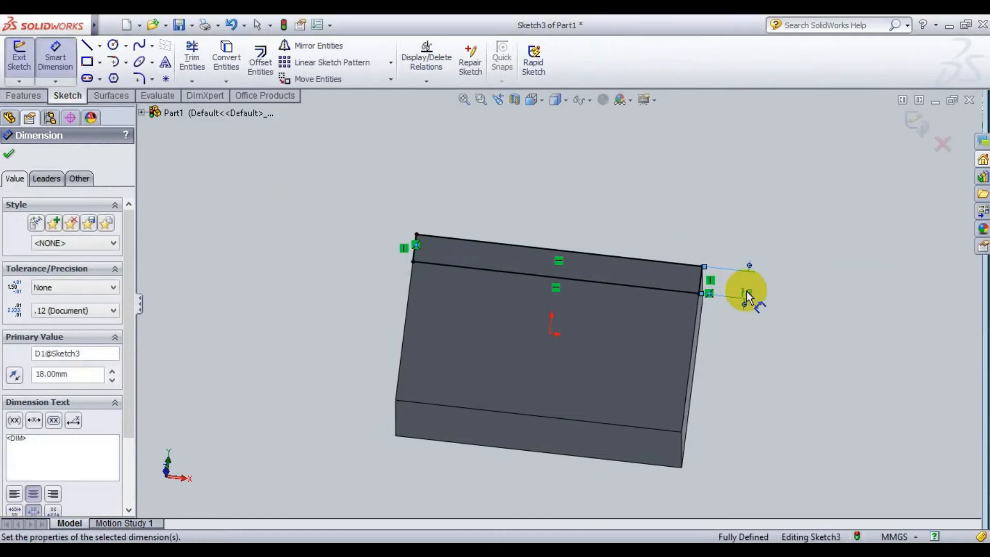
click(9, 153)
- Extrude the strip rectangle outward from the block by a blind depth of 75 mm, merged with the body, to form a wall
click(24, 96)
click(23, 59)
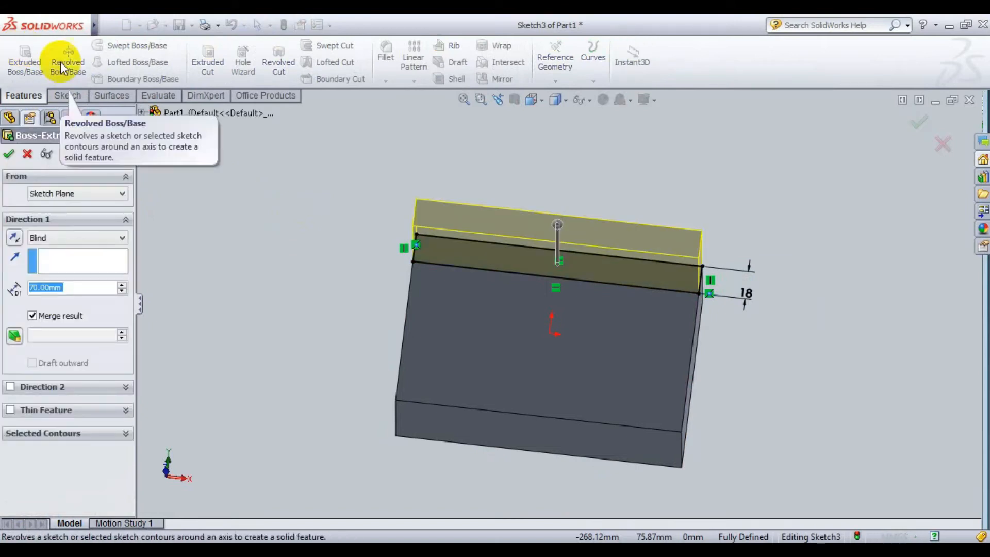
middle_drag(258, 207, 288, 222)
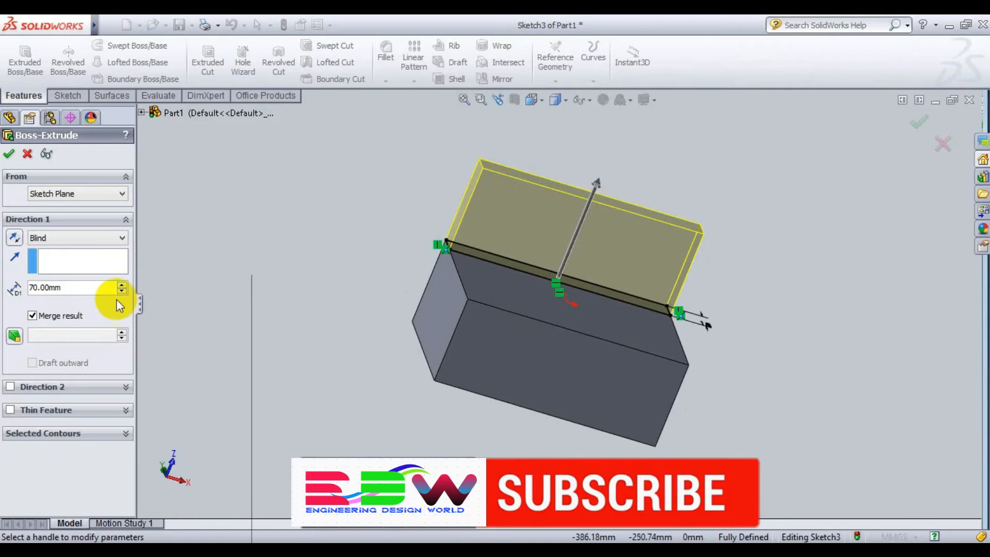
click(66, 288)
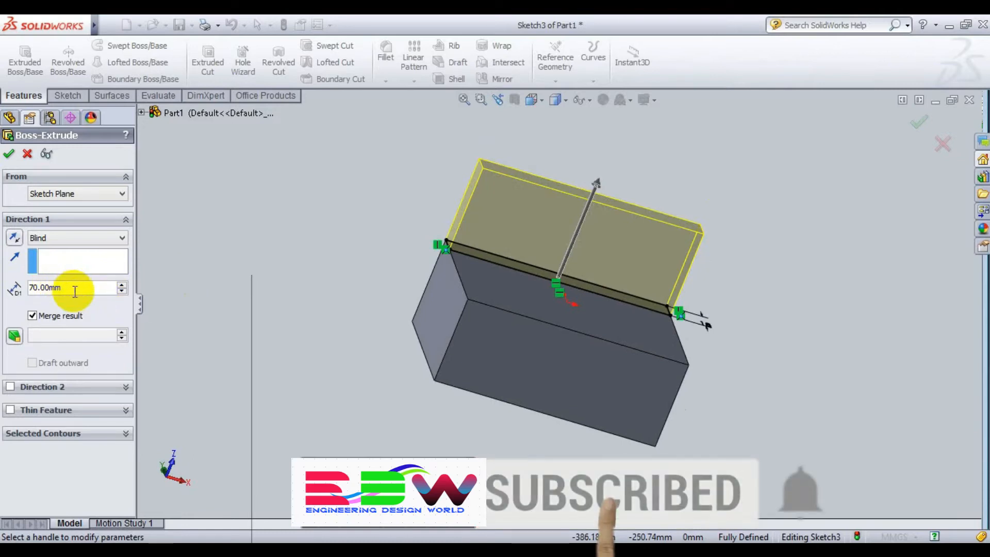
key(BackSpace)
key(BackSpace)
key(BackSpace)
key(BackSpace)
key(BackSpace)
key(BackSpace)
key(BackSpace)
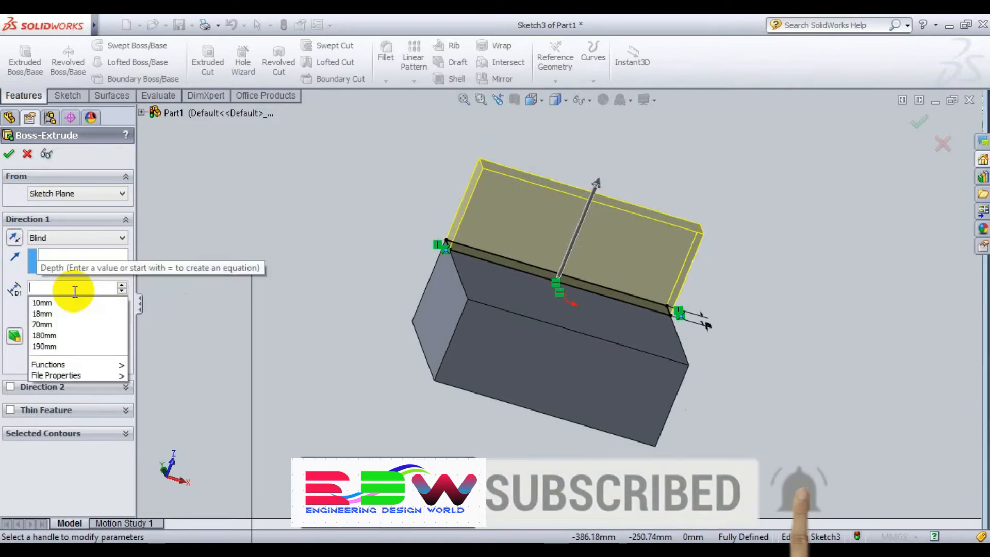
text(75)
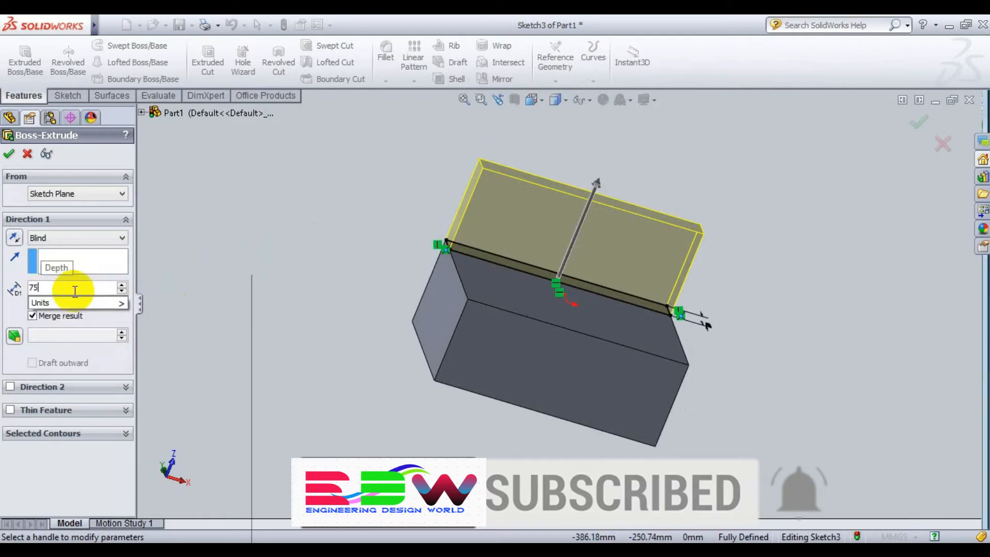
key(Return)
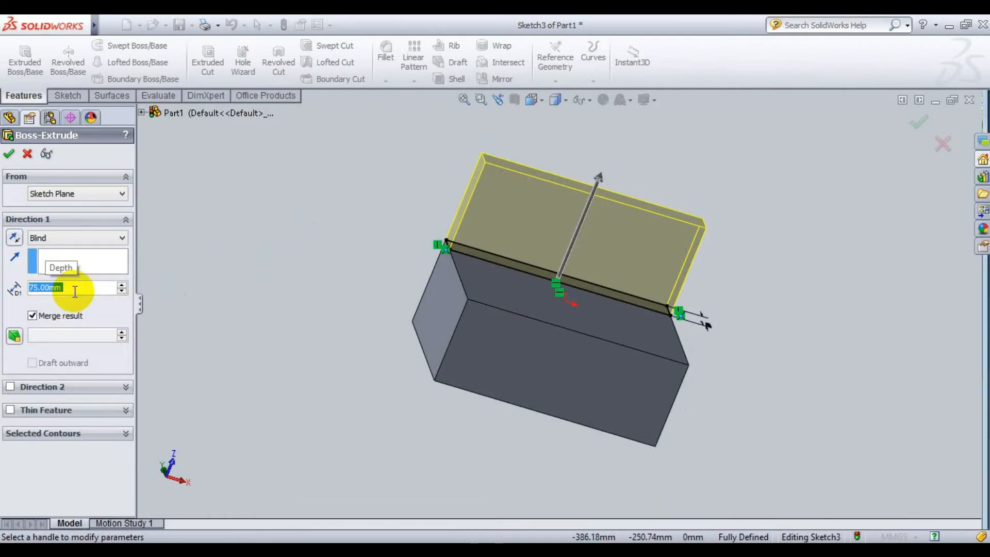
click(6, 153)
click(221, 226)
- On the block face in front of the wall, sketch corner rectangles along both short ends across the full depth, the left one about 14 mm wide
middle_drag(225, 227, 242, 327)
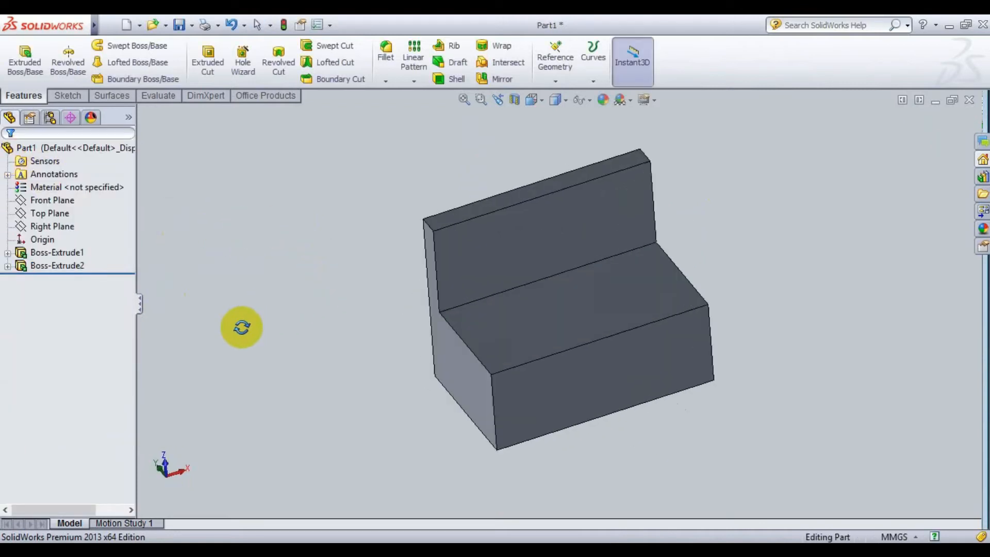
click(530, 317)
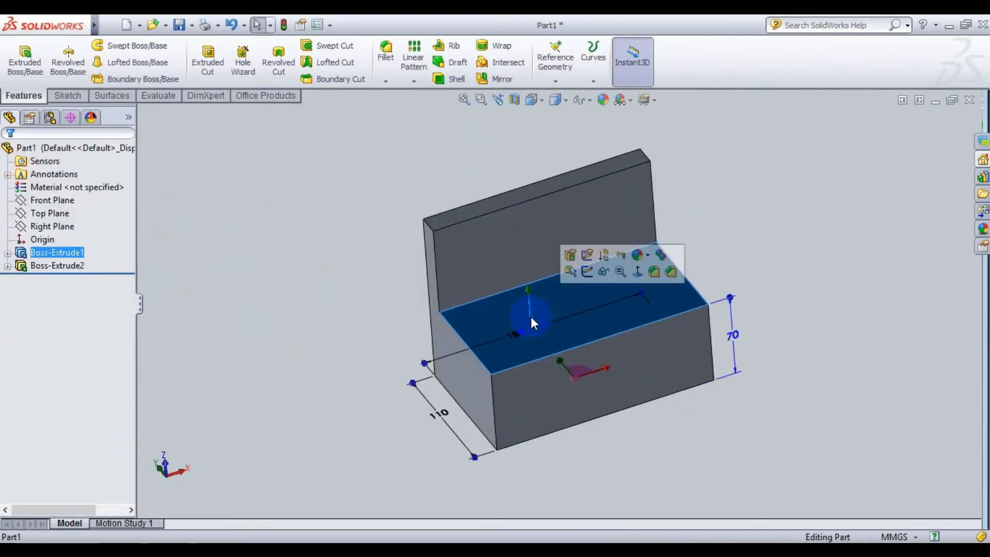
click(67, 95)
click(87, 61)
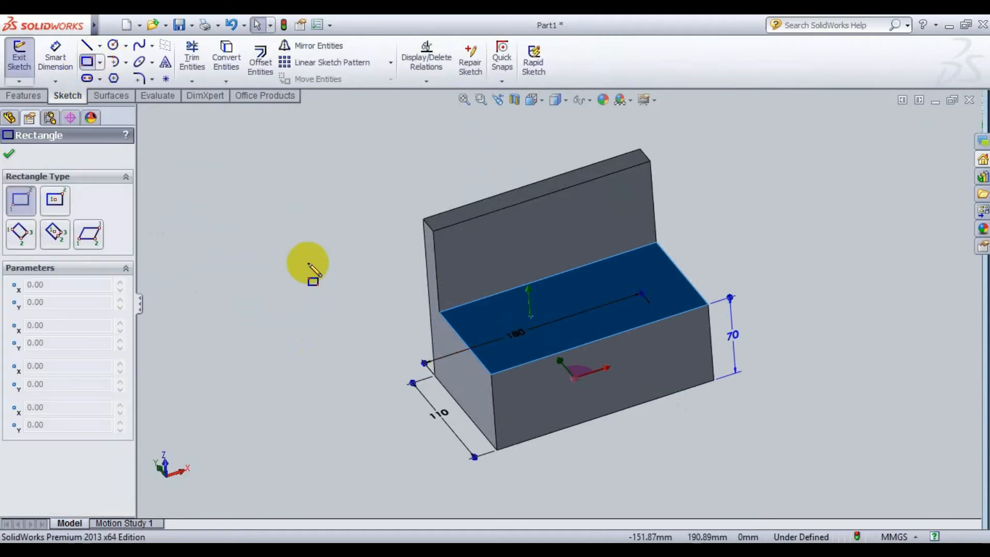
click(439, 312)
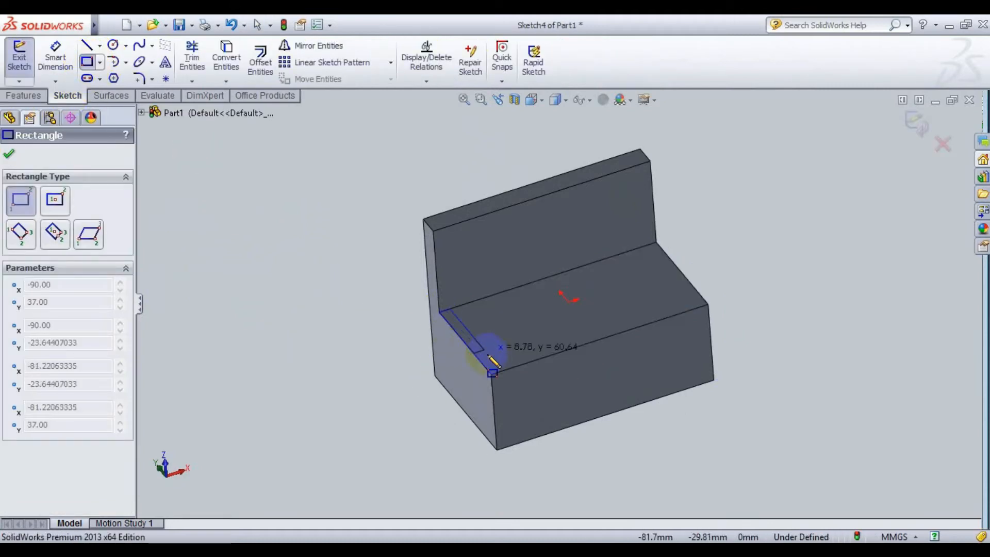
click(507, 370)
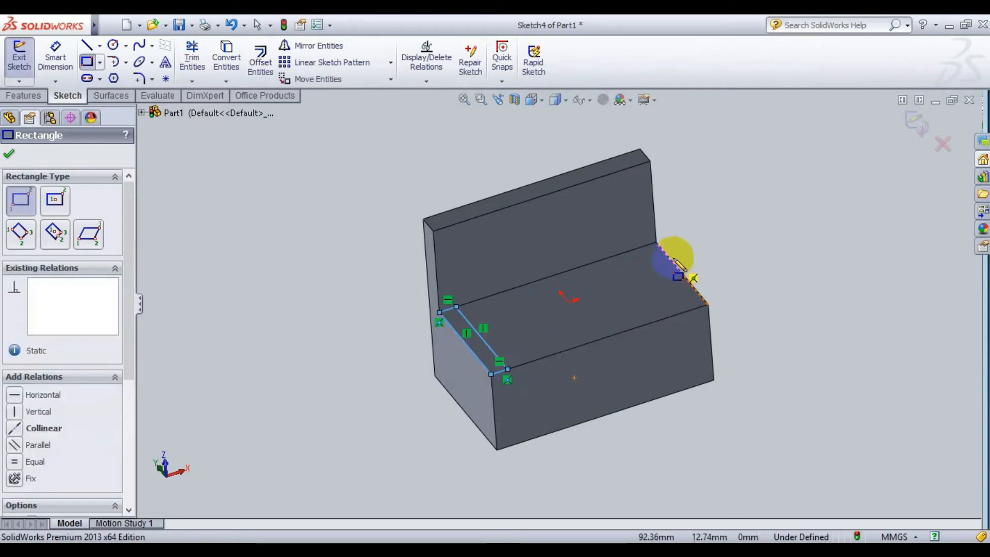
click(656, 242)
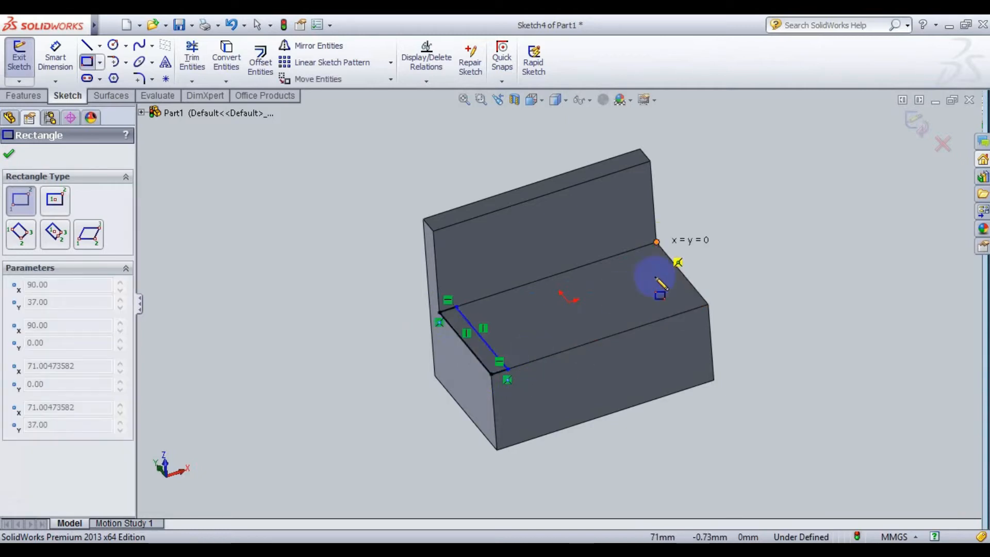
click(692, 310)
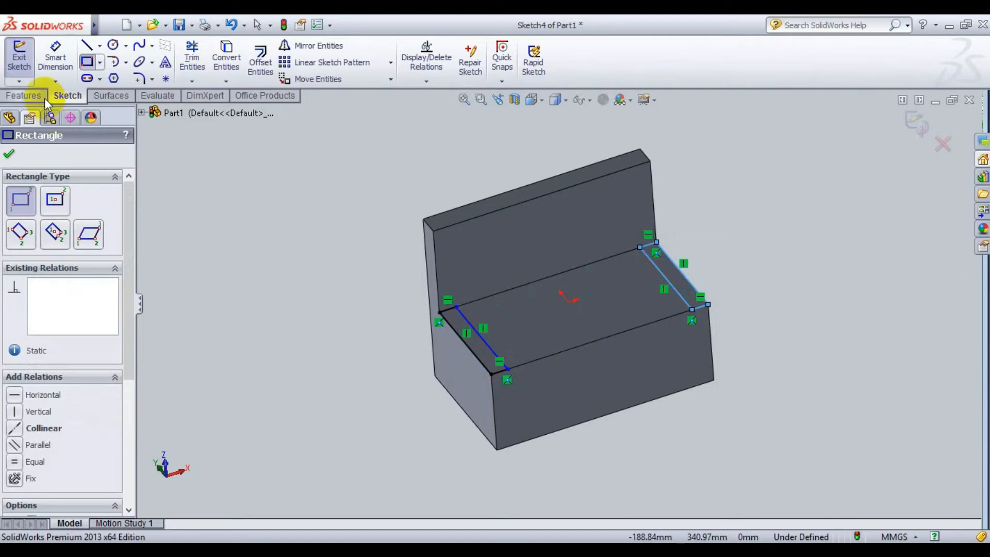
click(23, 95)
- Dimension the width of the left end rectangle and set it to 20 mm
click(68, 95)
click(55, 57)
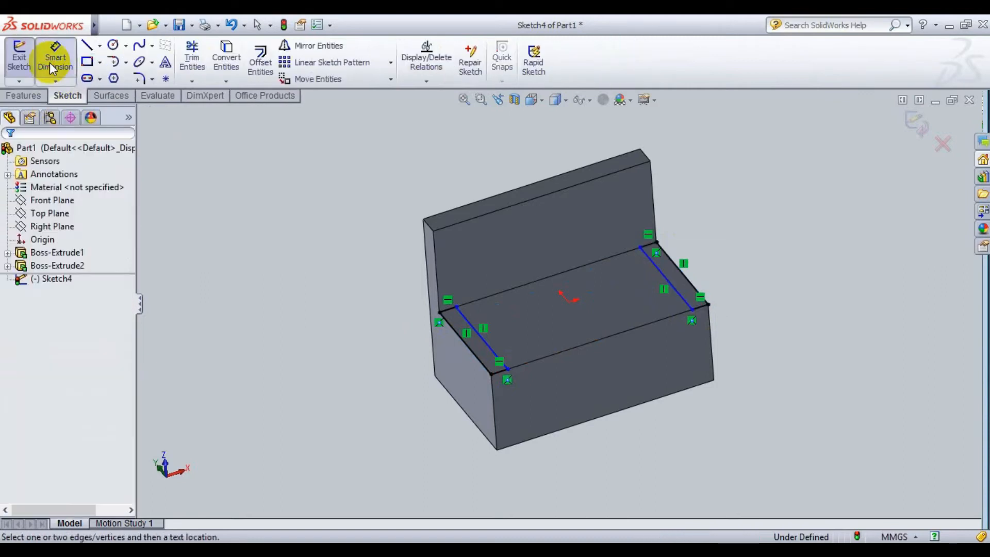
click(499, 373)
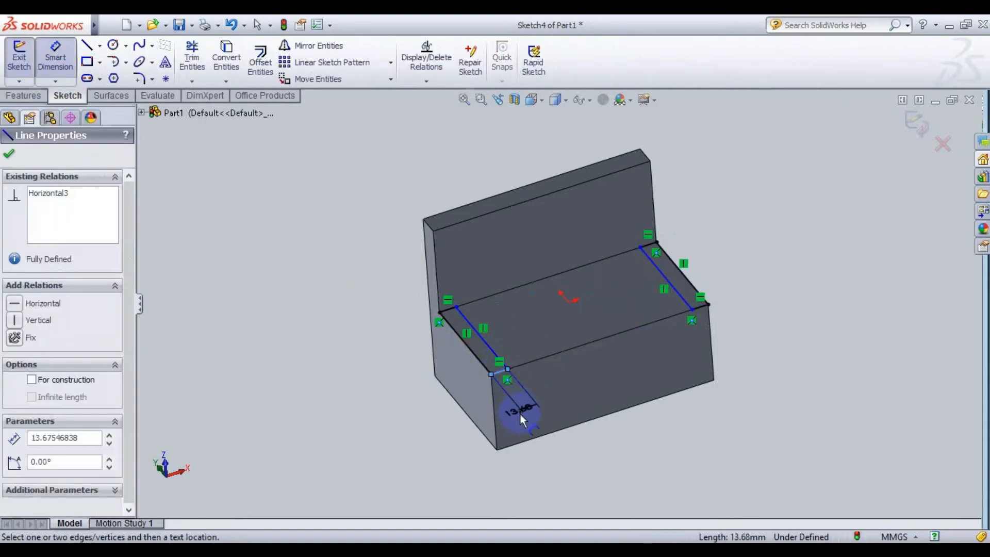
click(521, 418)
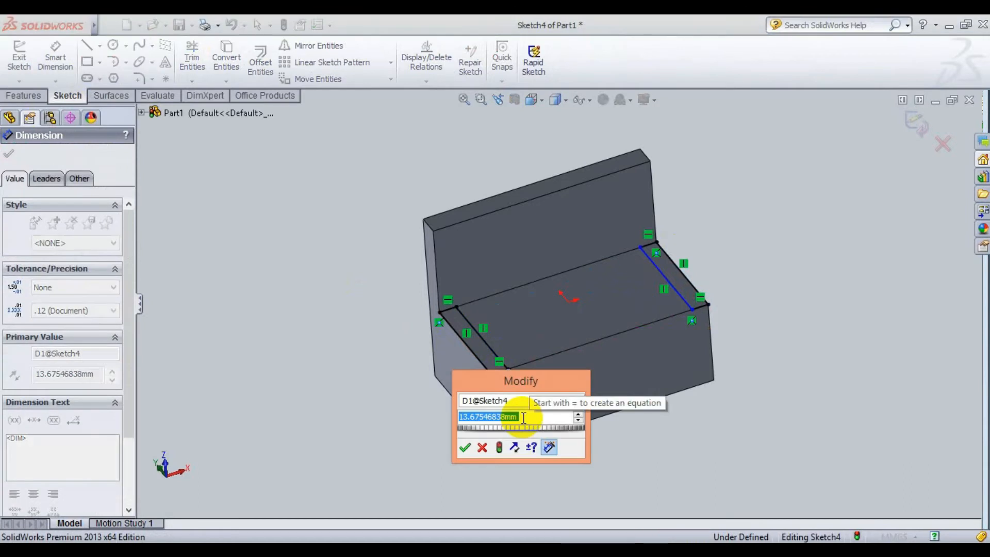
text(20)
key(Return)
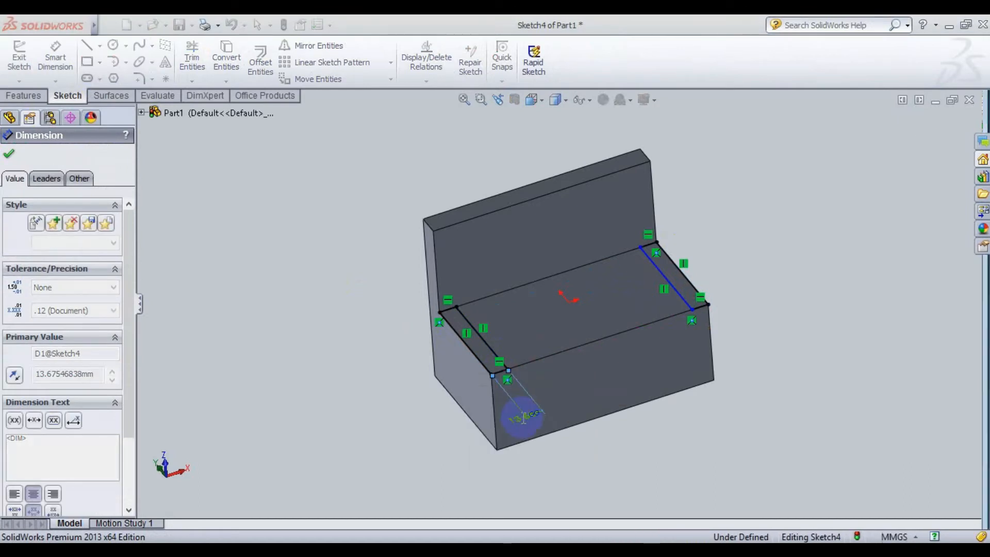
- Dimension the width of the right end rectangle at 20 mm and finish dimensioning
click(703, 312)
click(716, 360)
text(20)
key(Return)
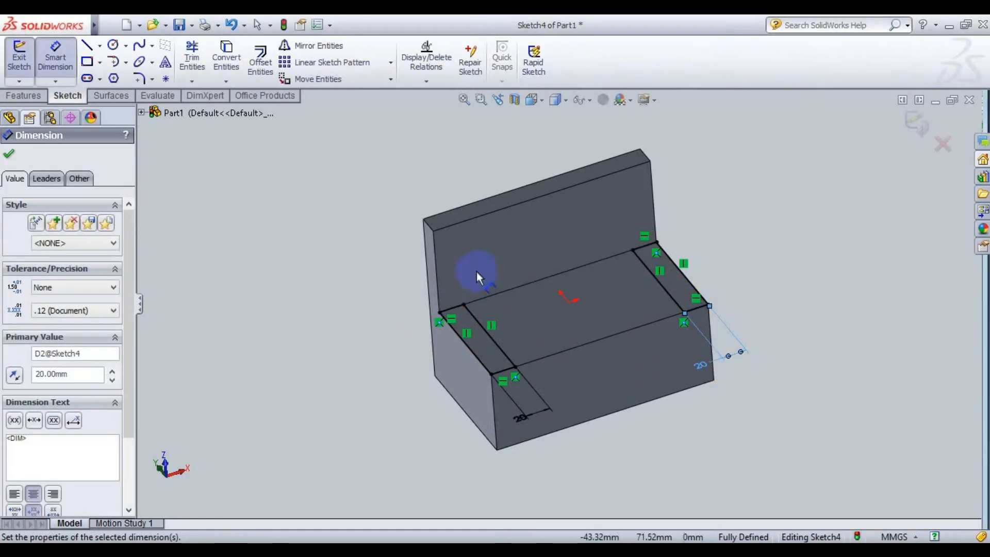
click(9, 153)
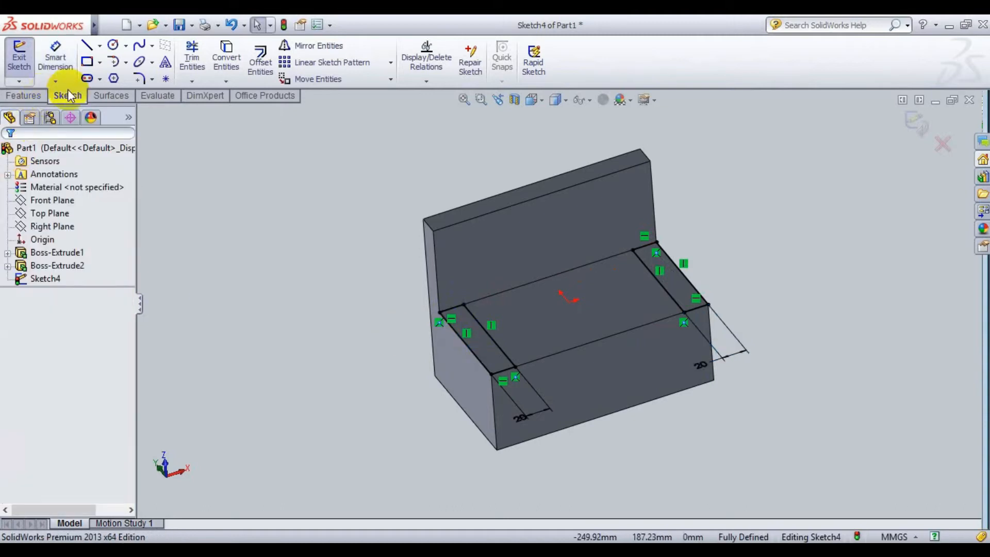
- Extrude both end strip rectangles upward by a blind depth of 60 mm, merged with the body, to form side arms
click(25, 96)
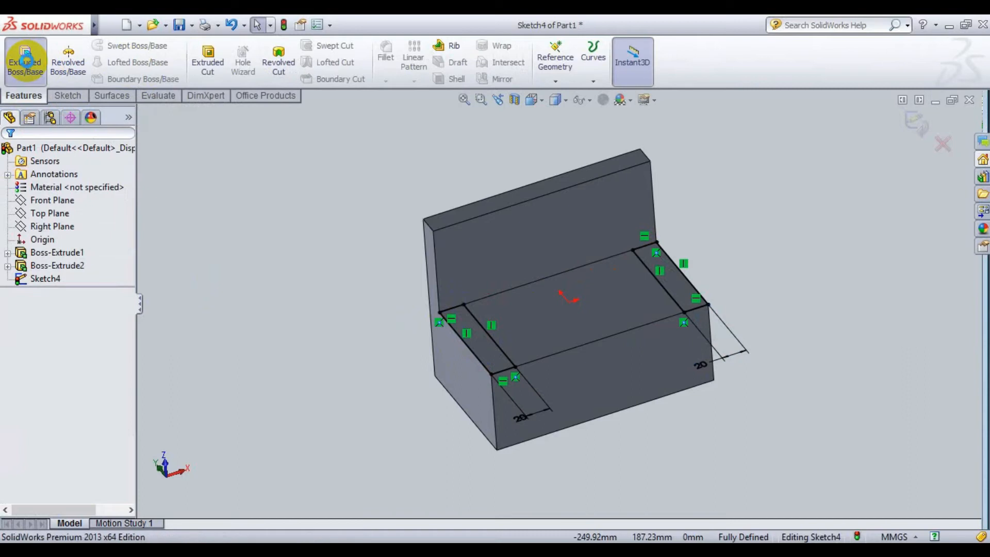
click(25, 61)
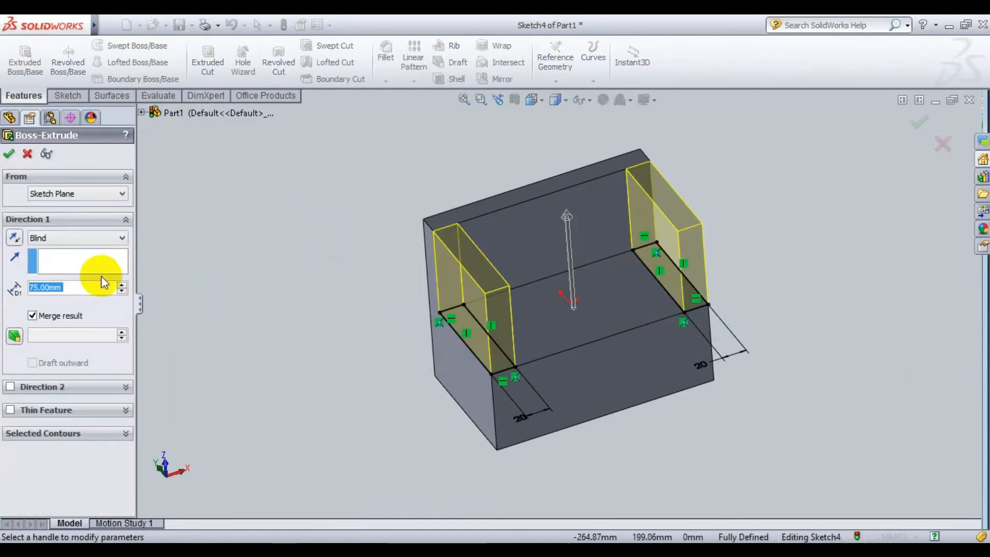
text(60)
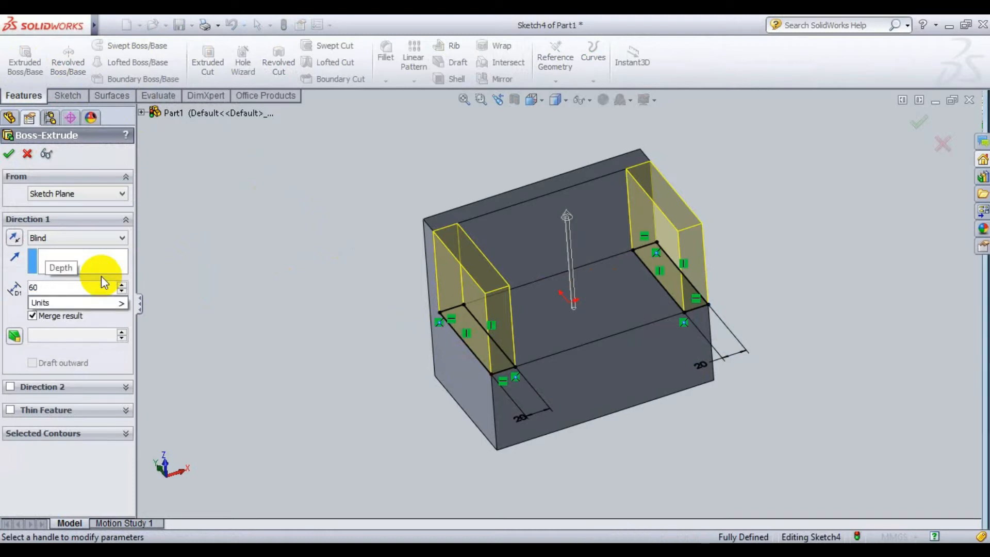
key(Return)
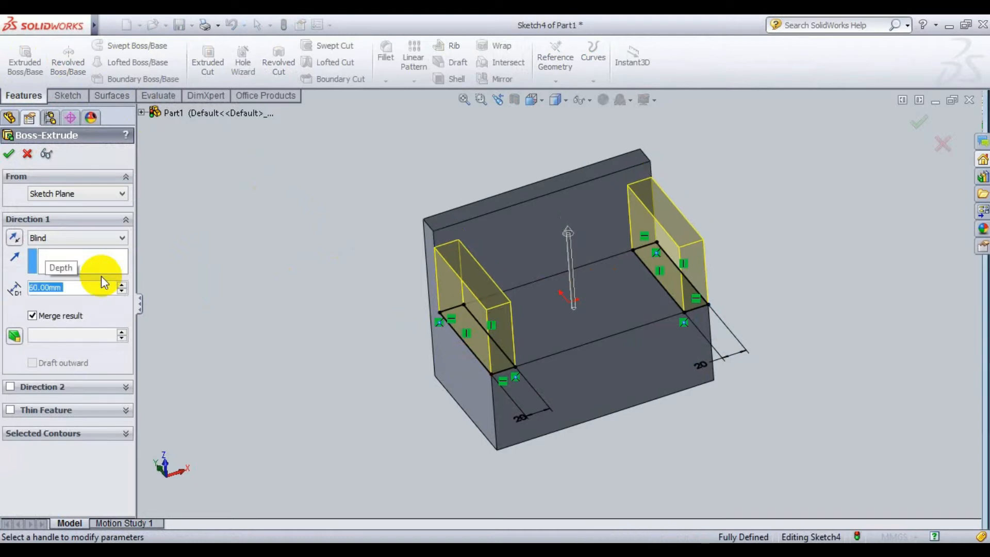
middle_drag(299, 326, 334, 298)
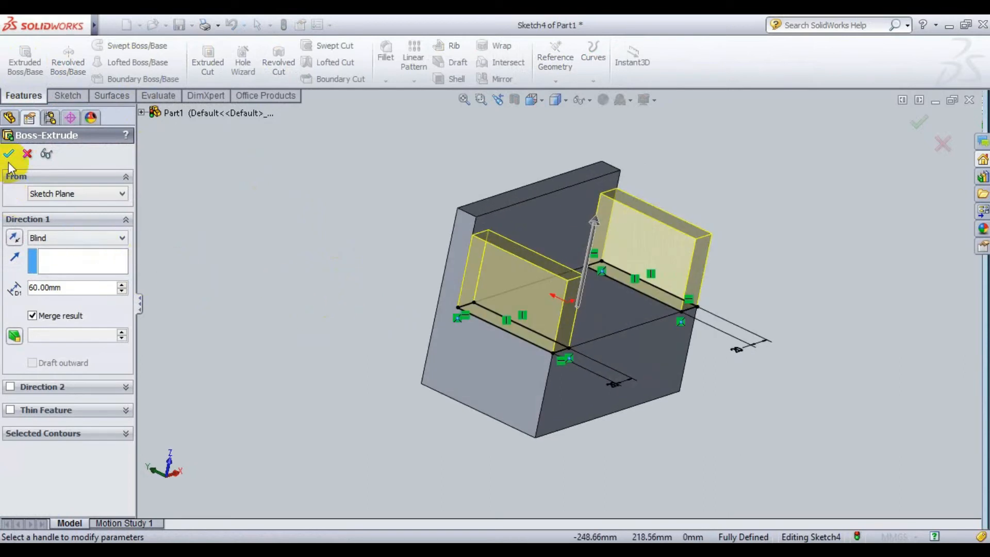
key(Return)
middle_drag(330, 381, 301, 386)
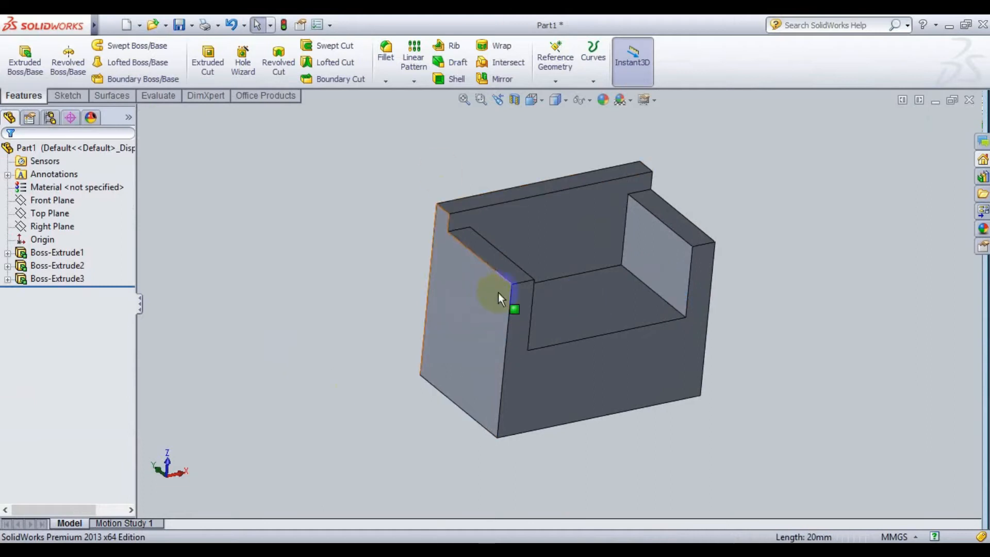
- Fillet the top front edges of both side arms with a constant radius of 30 mm
click(522, 281)
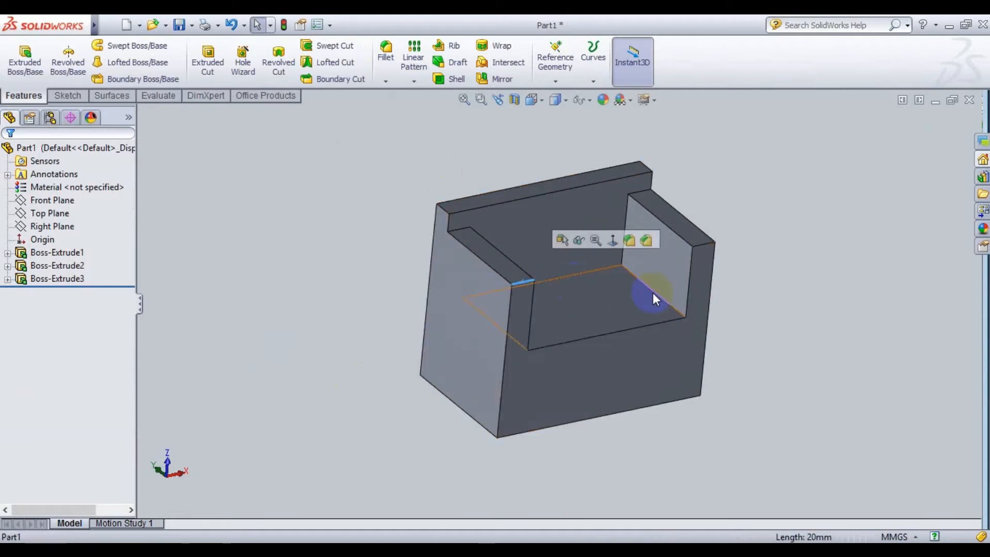
ctrl+click(703, 247)
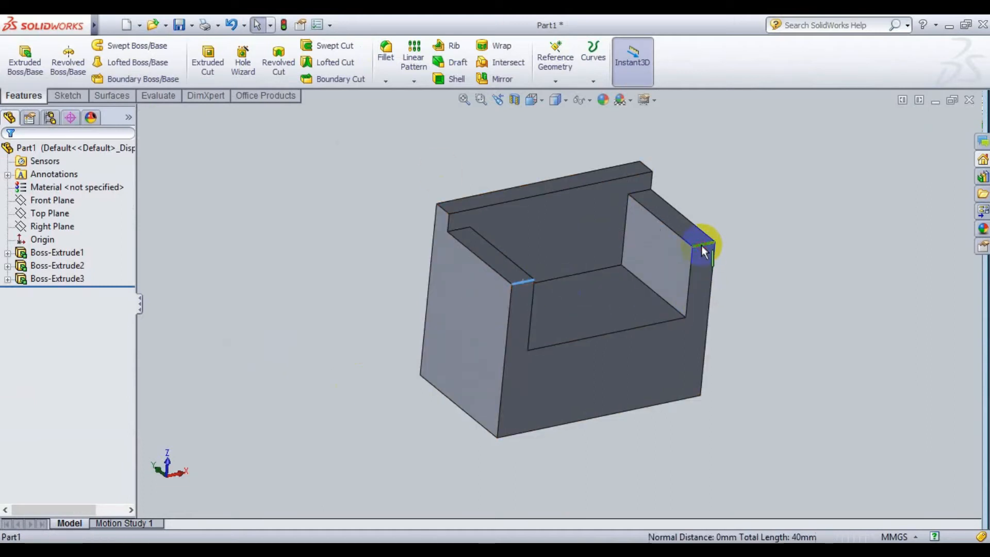
click(386, 57)
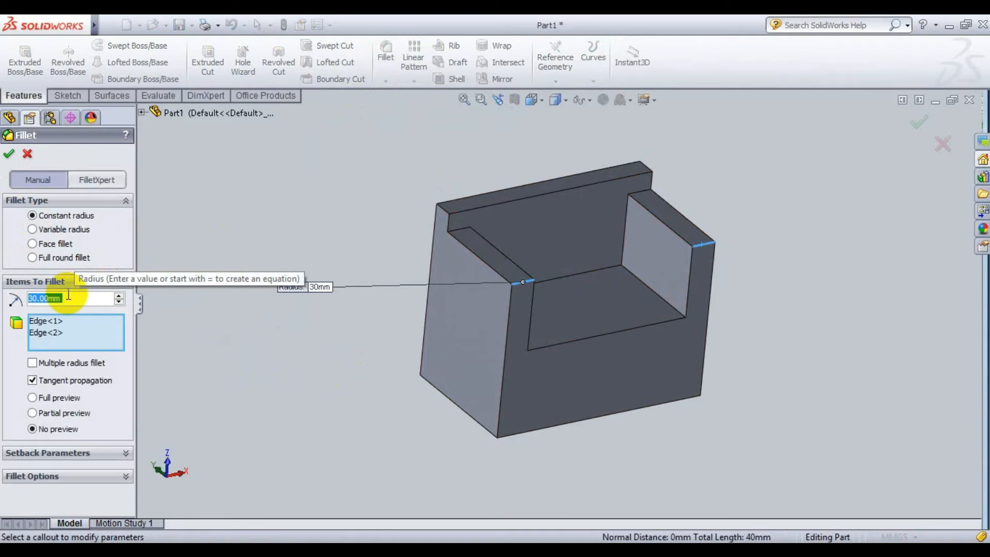
text(30)
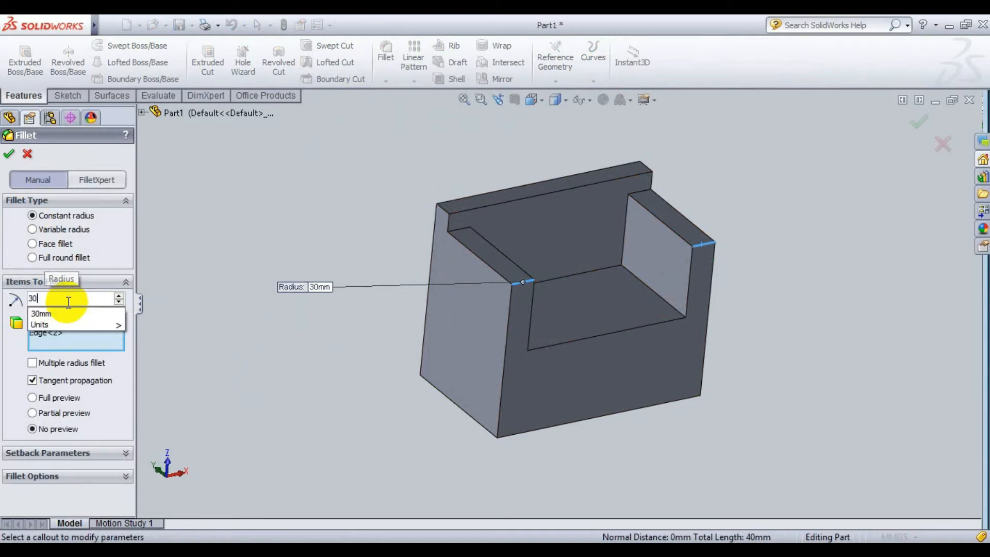
key(Return)
click(7, 154)
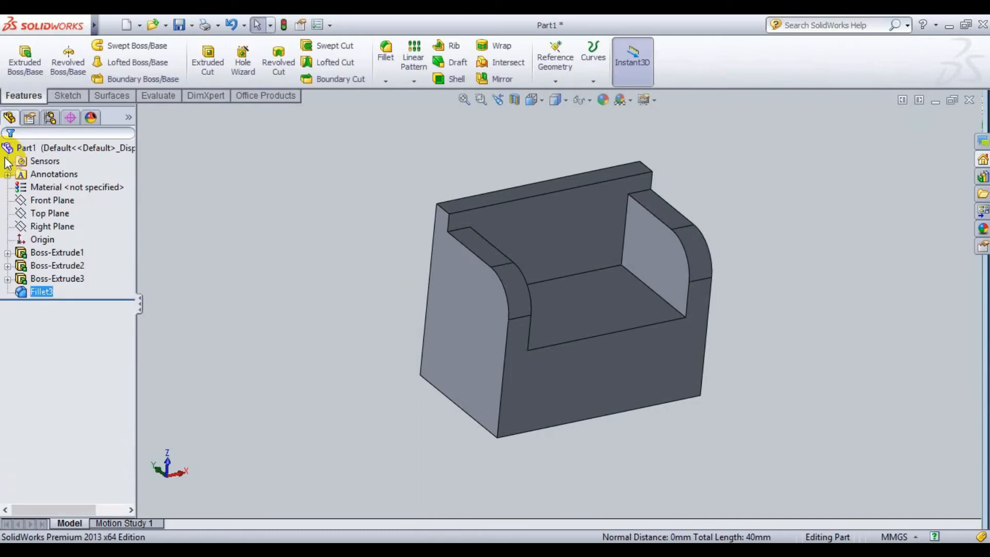
click(792, 346)
- Start a new sketch on the flat outer side face of the part, oriented from the Right view
middle_drag(800, 344, 789, 234)
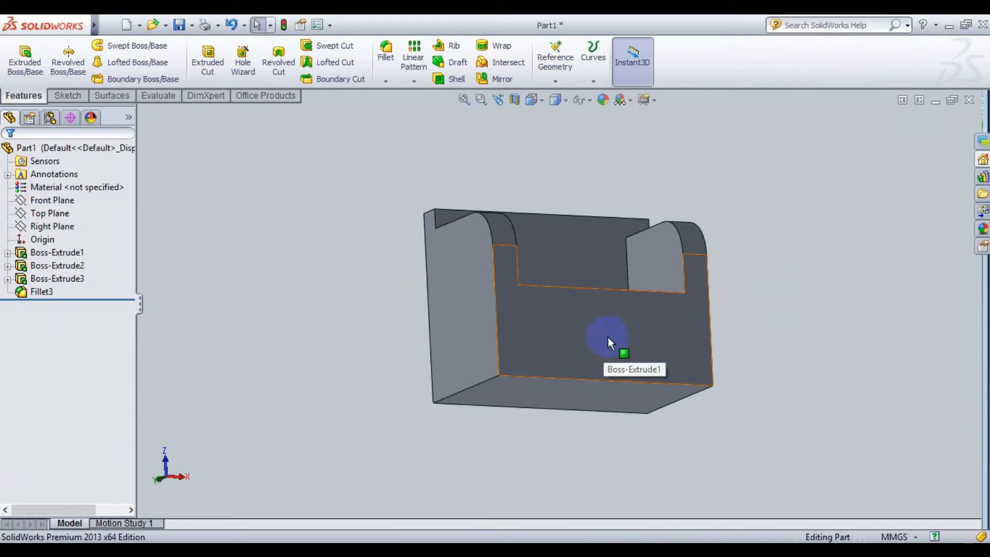
click(610, 345)
middle_drag(365, 454, 448, 465)
click(583, 381)
click(620, 446)
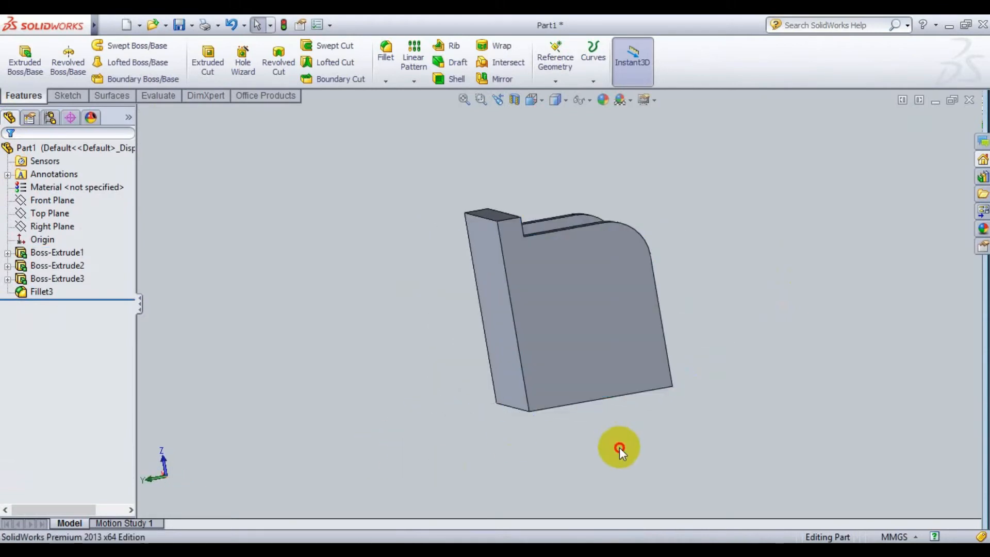
click(540, 99)
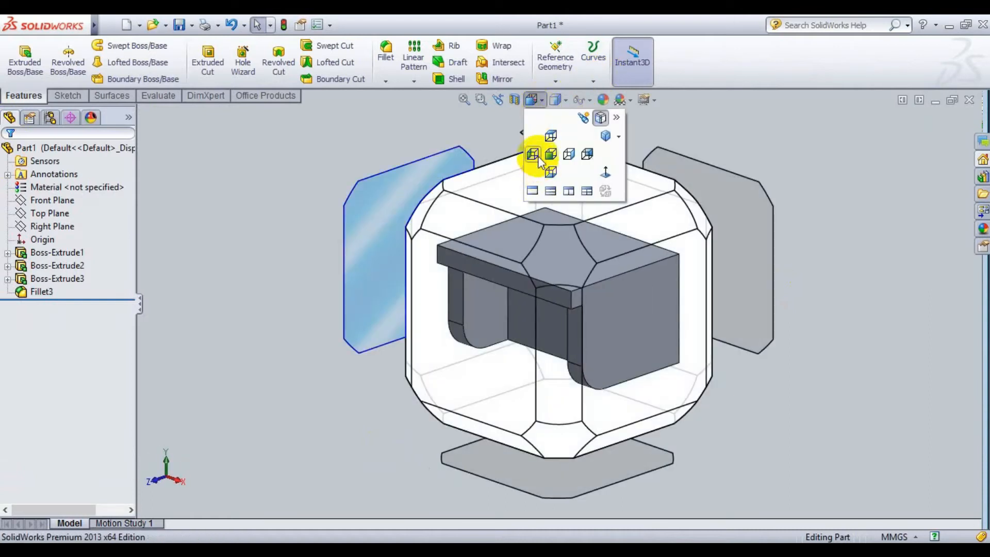
click(569, 153)
middle_drag(791, 252, 741, 289)
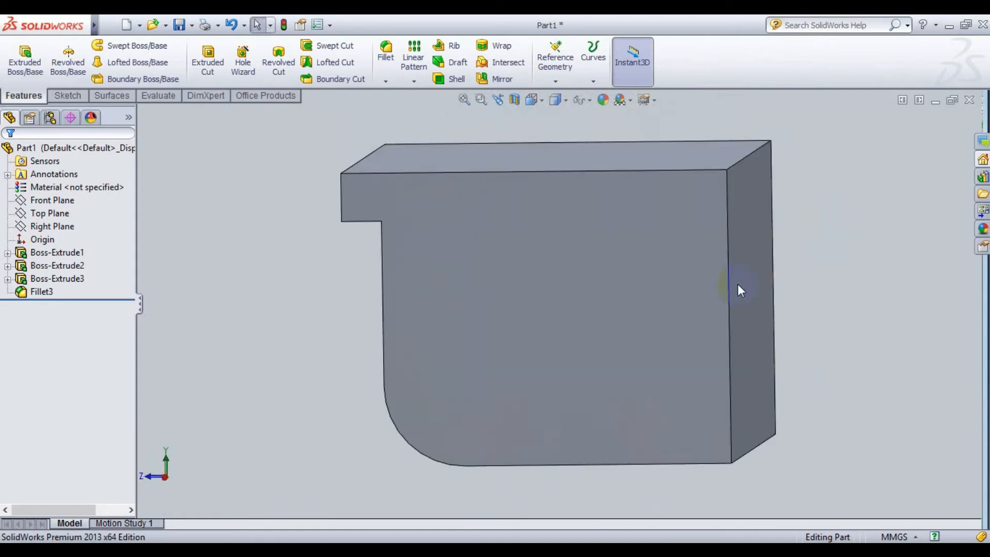
click(630, 292)
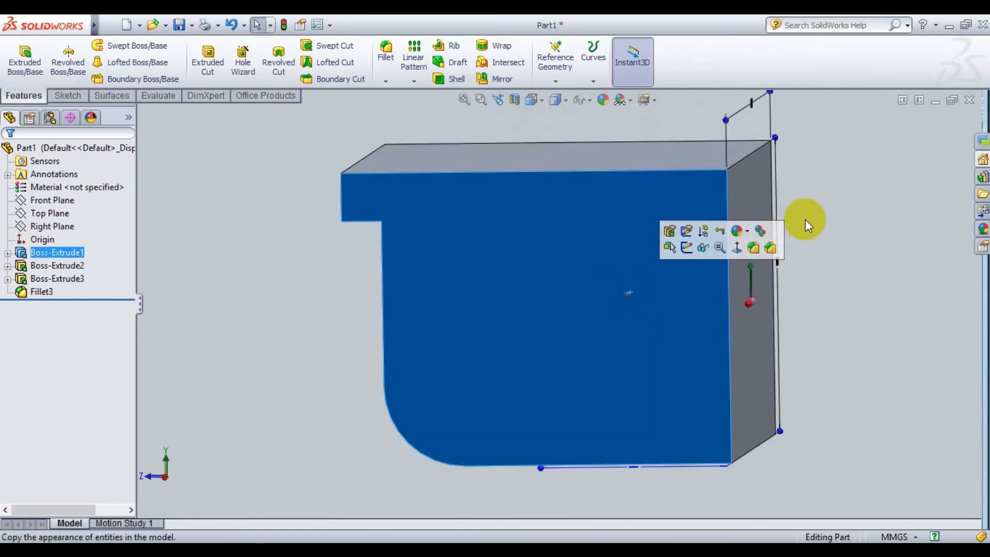
click(686, 248)
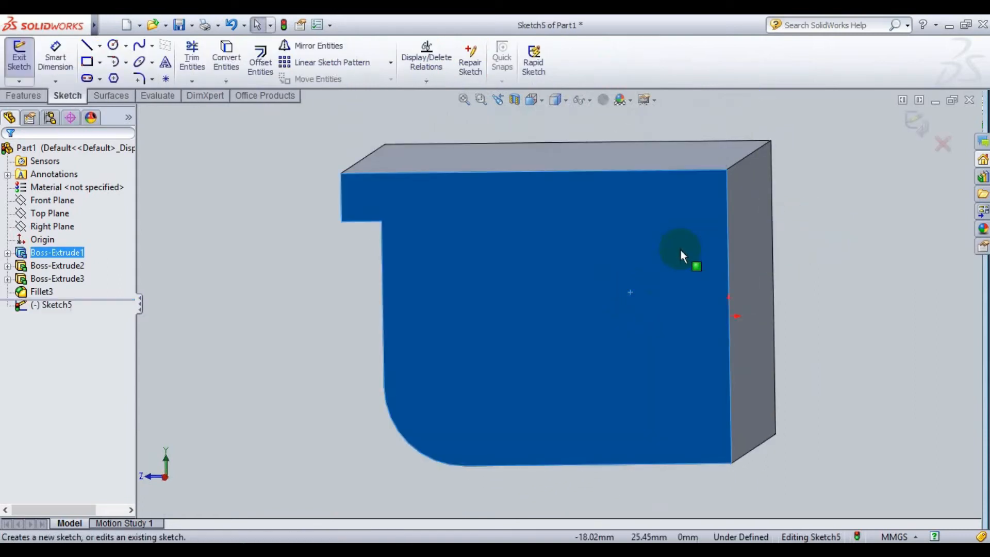
- Sketch a closed trapezoid with lines against the underside edge of the side face, its long side about 80 mm on that edge
click(87, 45)
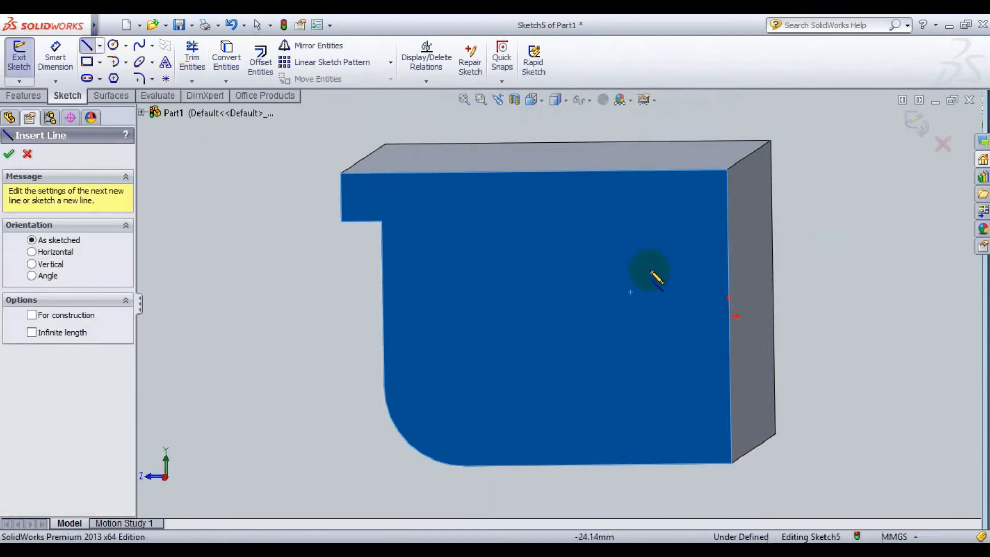
click(727, 206)
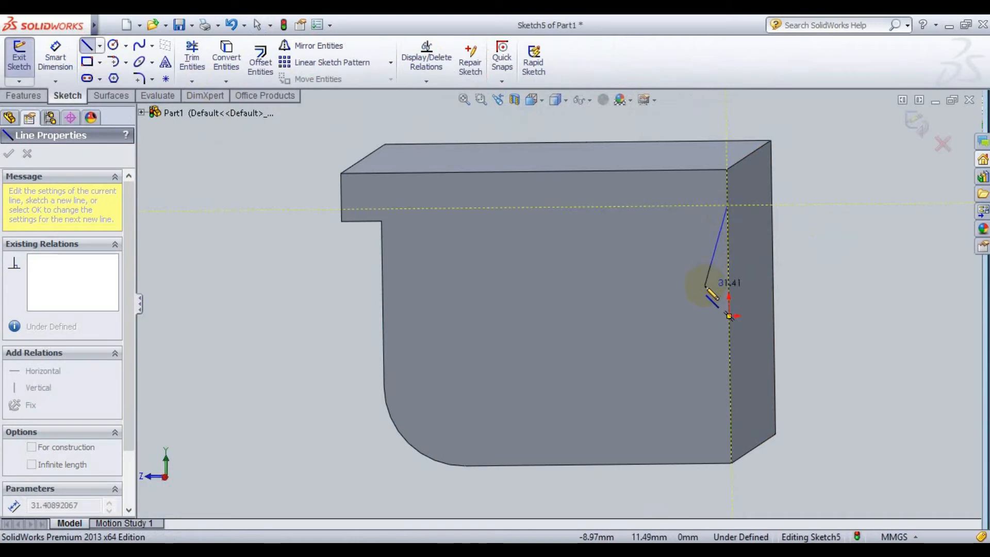
click(710, 249)
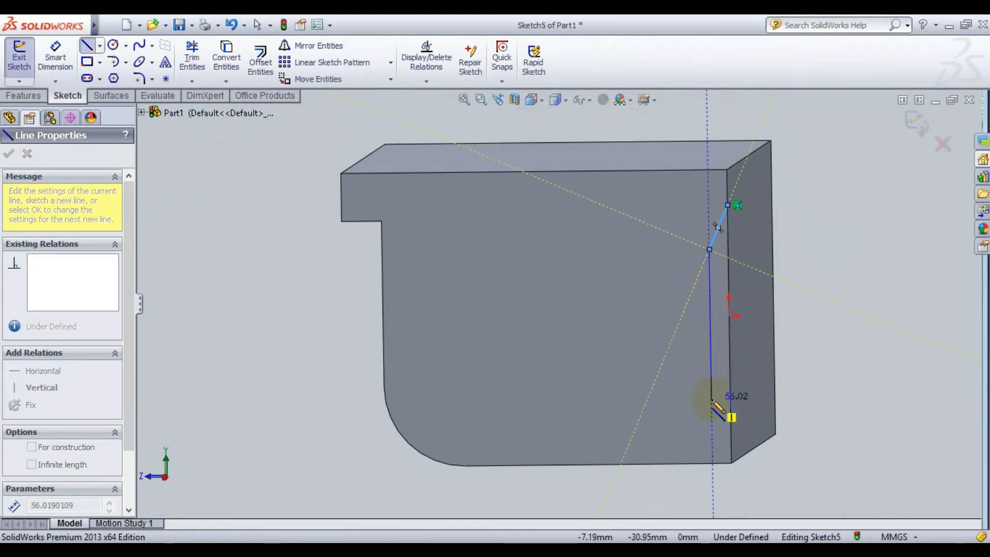
click(710, 379)
double_click(731, 418)
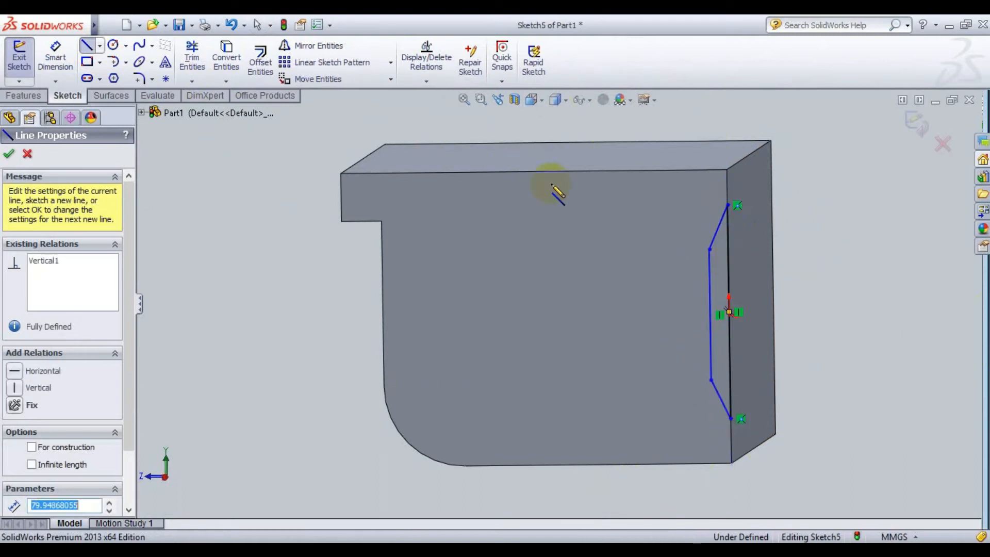
click(9, 153)
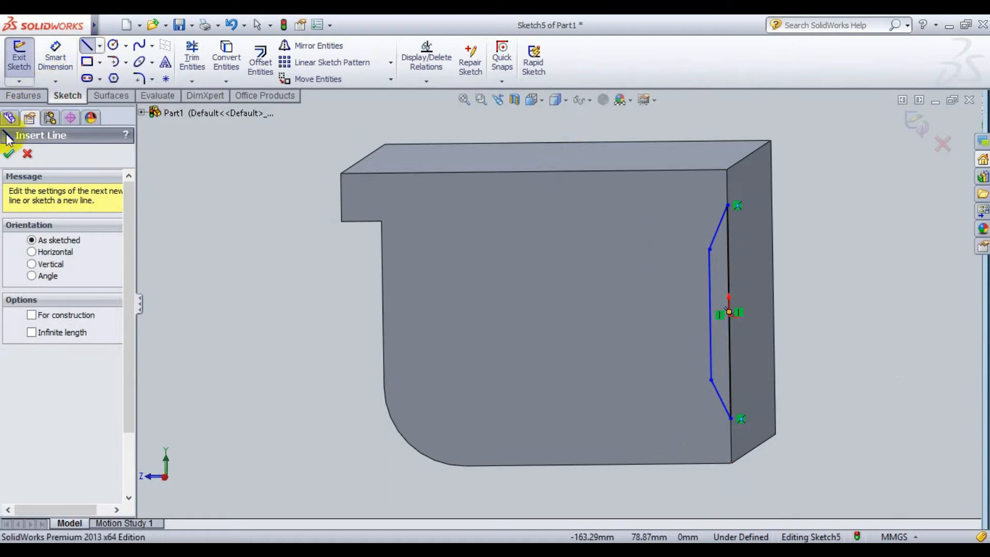
click(8, 154)
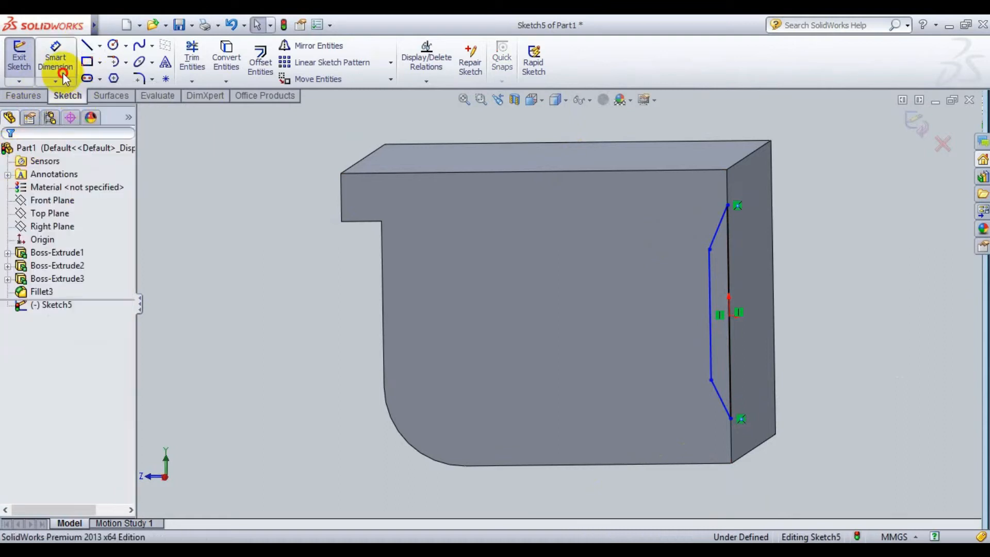
- Dimension both slanted sides of the trapezoid and set each to 20 mm
click(55, 58)
click(719, 226)
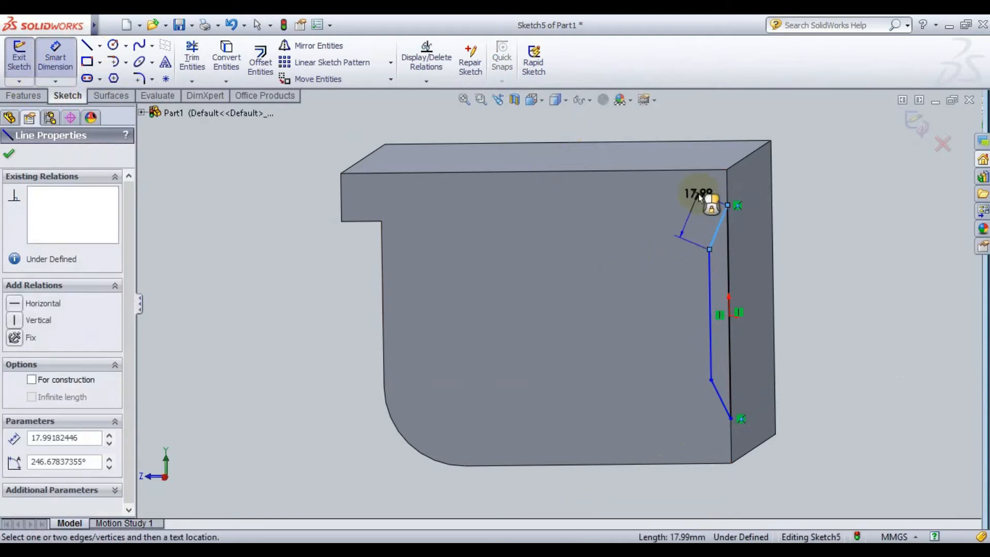
click(699, 197)
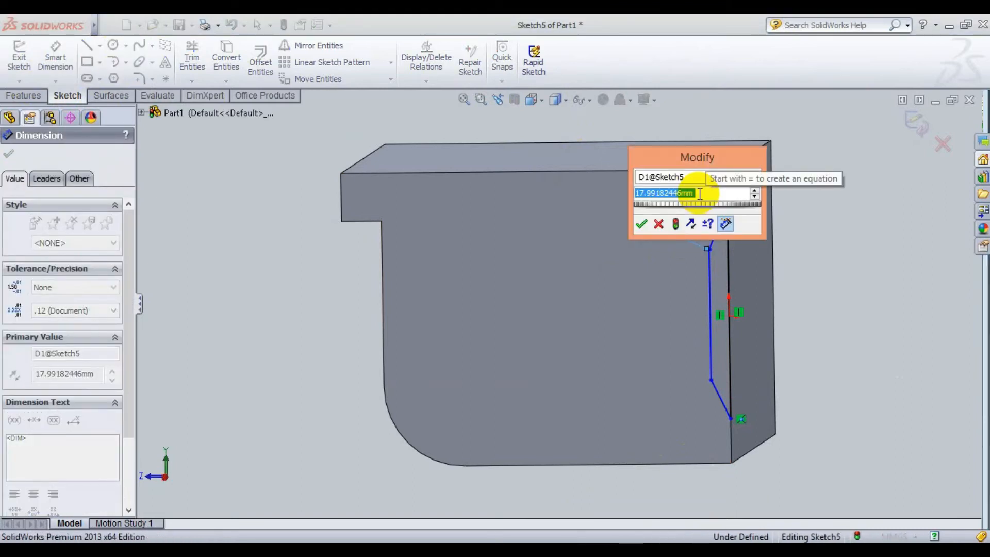
text(20)
key(Return)
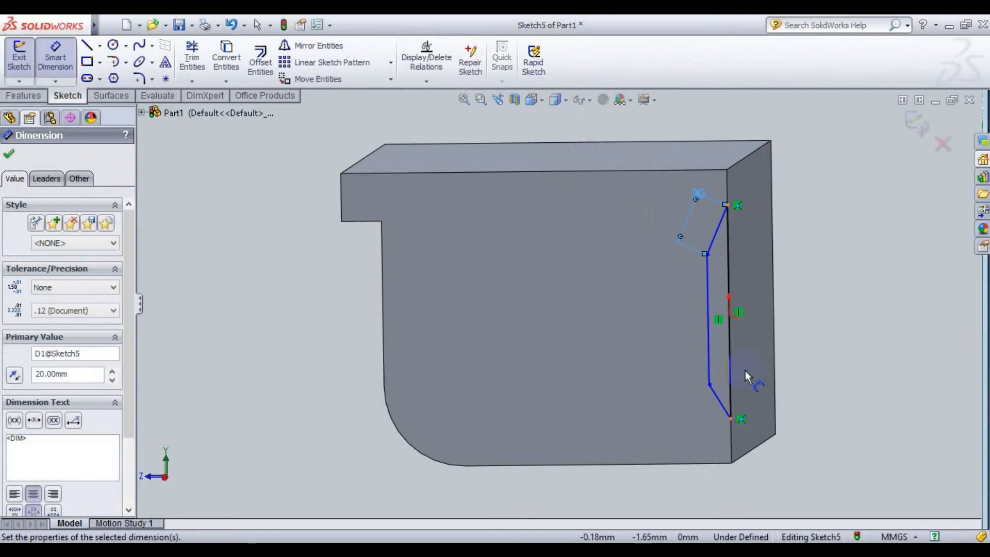
click(720, 404)
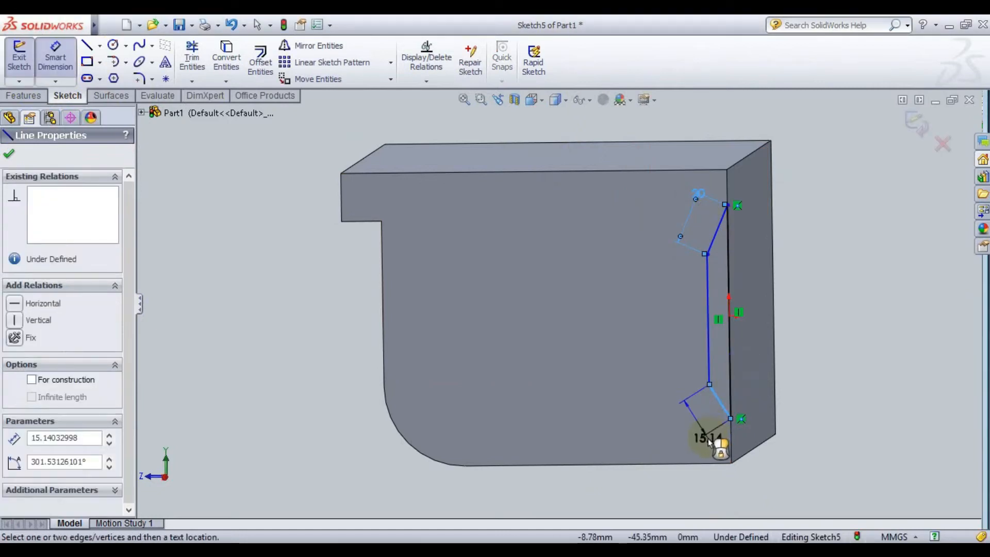
click(708, 439)
text(20)
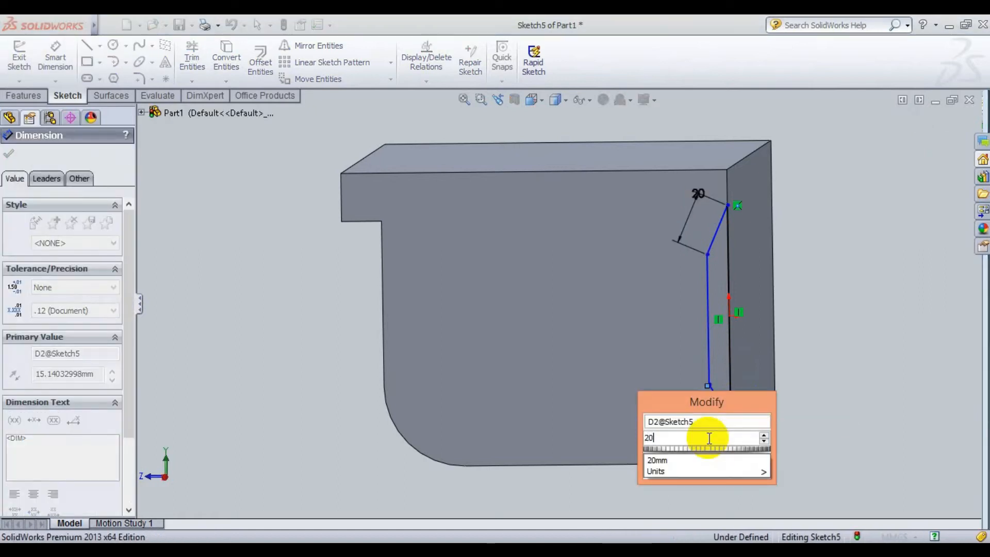
key(Return)
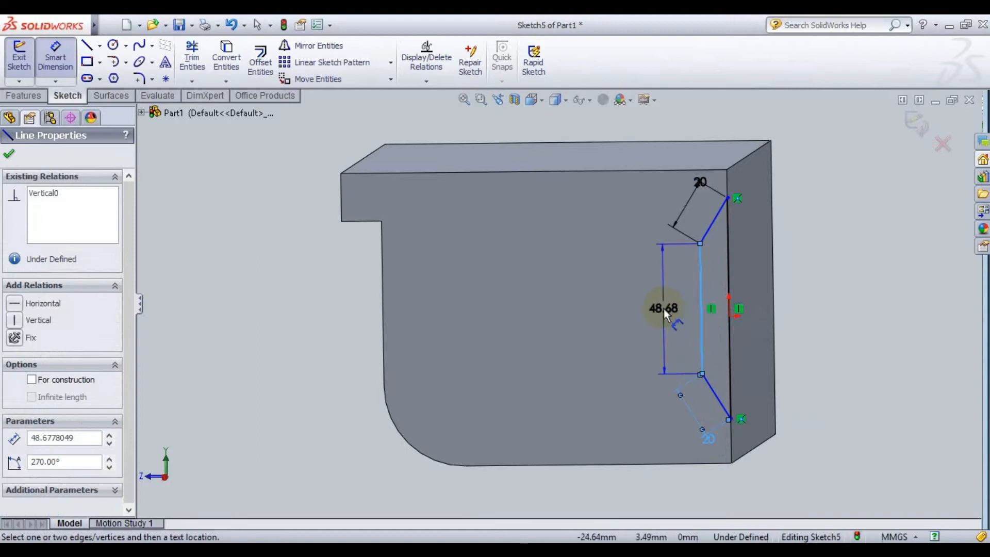
- Dimension the trapezoid's straight inner side and set it to 50 mm
click(664, 308)
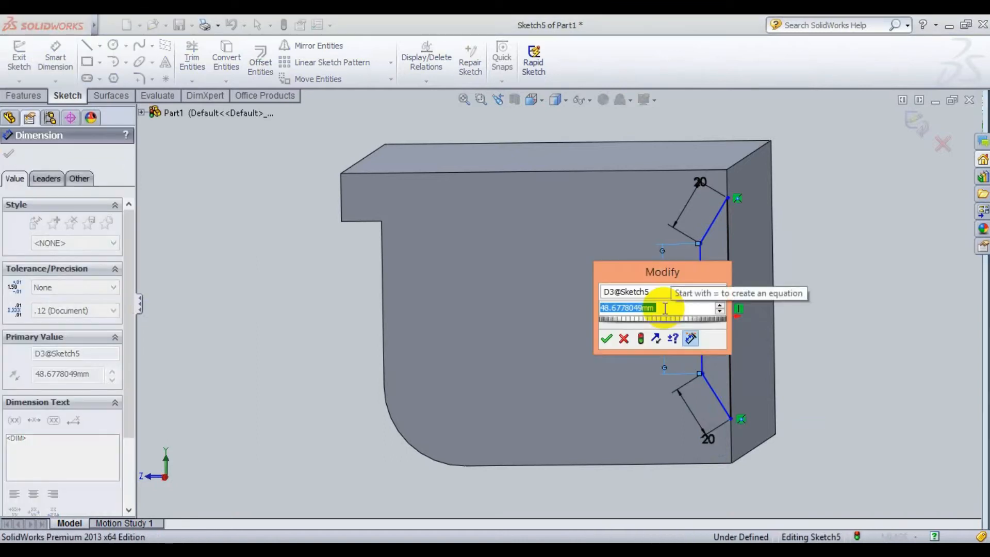
text(50)
key(Return)
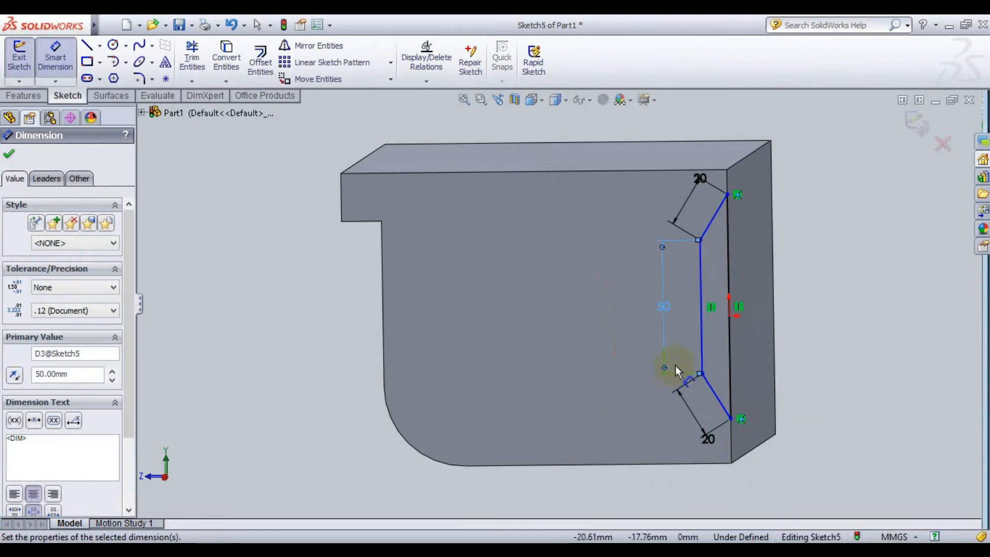
- Change the inner side's dimension to 45 mm and finish dimensioning
double_click(660, 305)
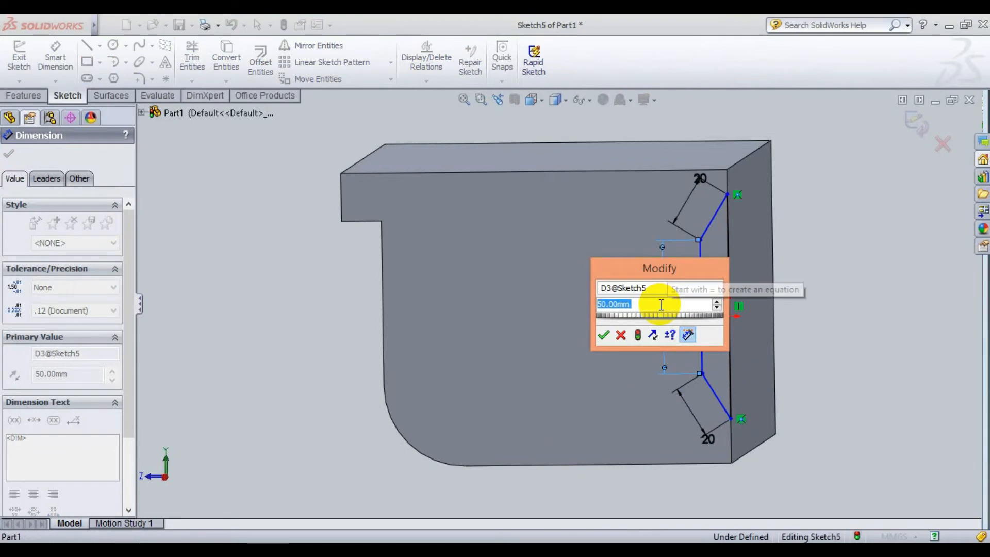
text(45)
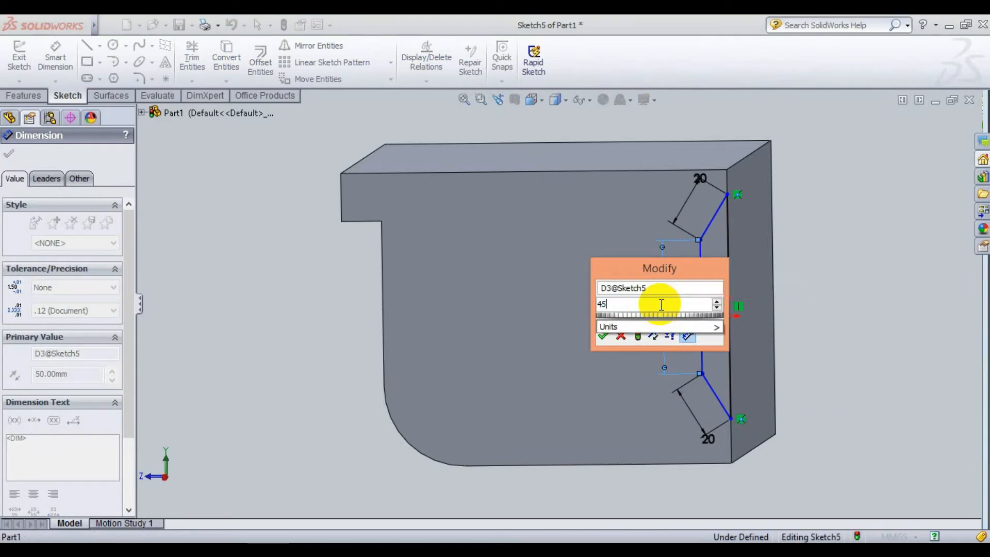
key(Return)
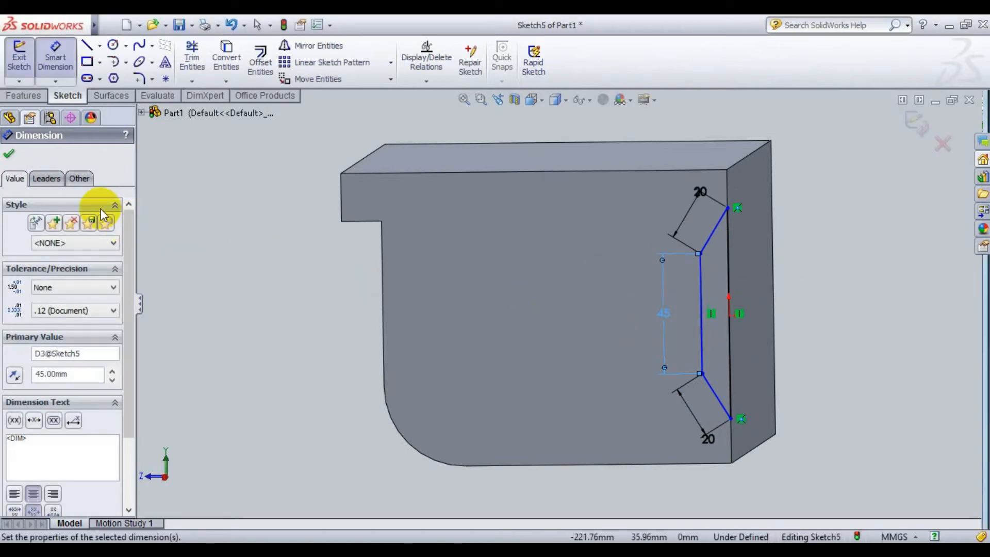
click(9, 153)
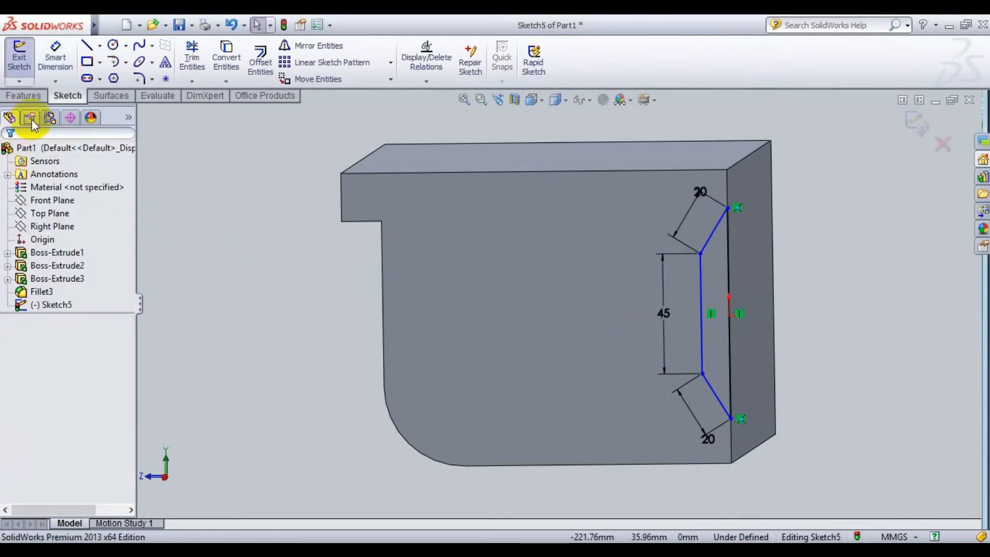
- Cut the trapezoid sketch through the block along the underside with an Extruded Cut to a blind depth of 200 mm
click(24, 96)
click(209, 59)
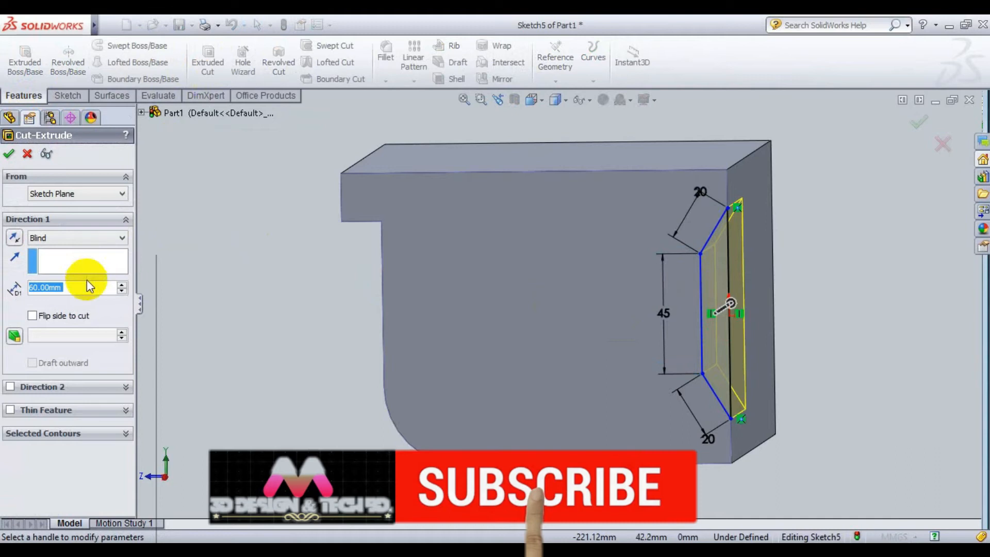
text(200)
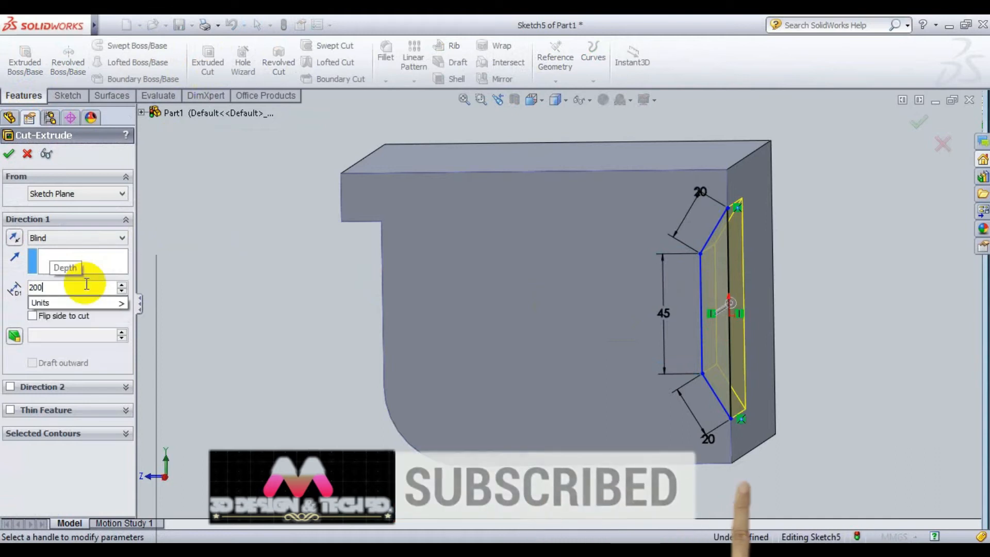
key(Return)
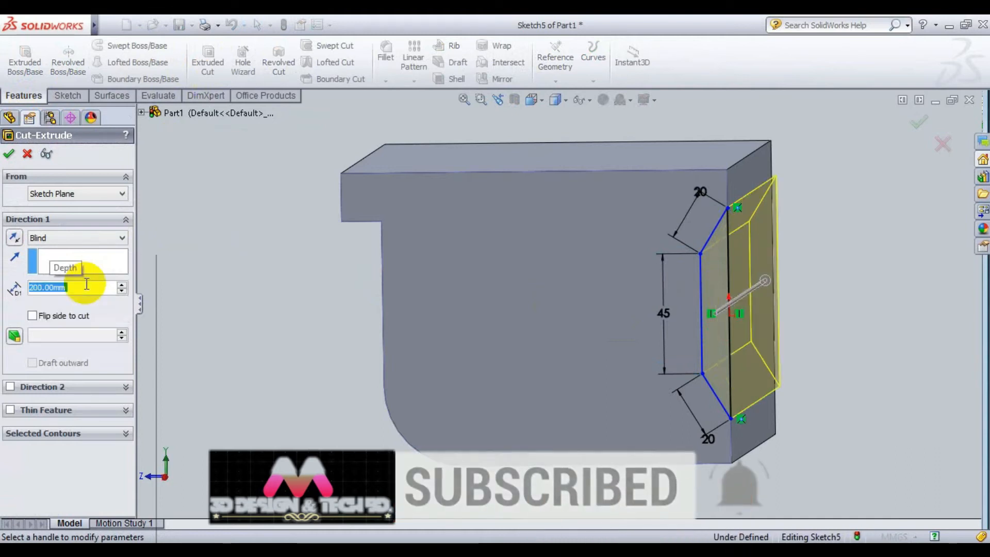
click(7, 151)
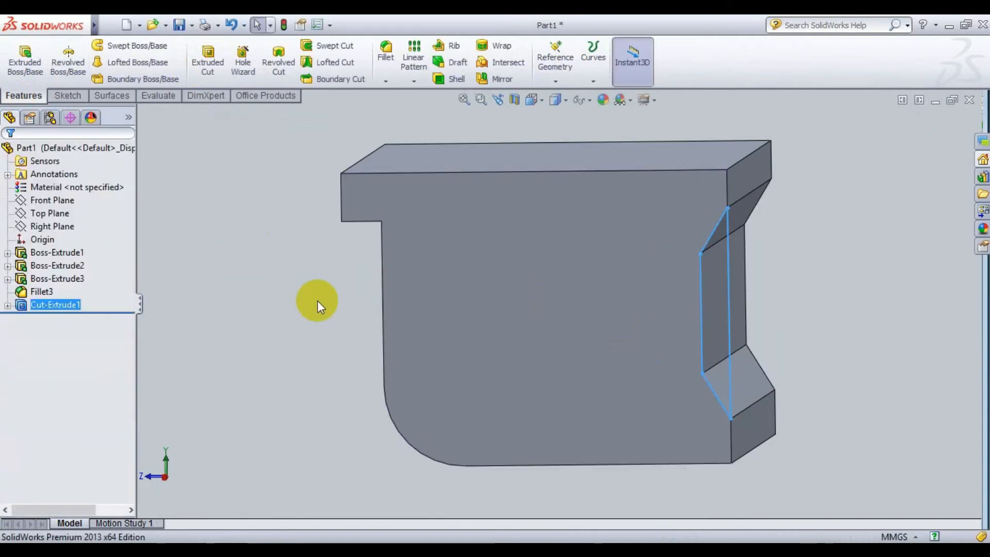
click(255, 289)
- Sketch two slanted lines about 10 mm long at 45° joined by a straight inner line on the side face, at the front edge near the underside
middle_drag(871, 299, 887, 232)
click(725, 341)
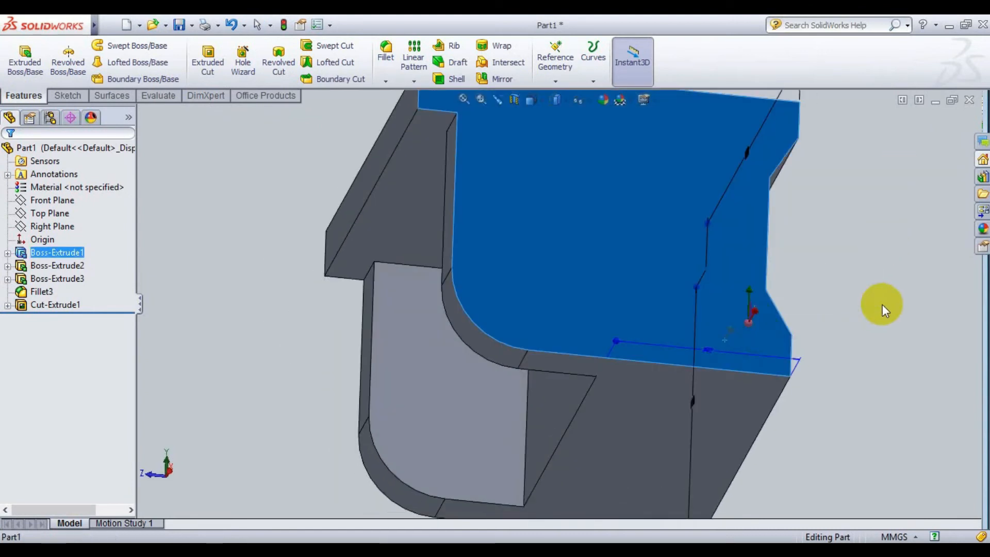
middle_drag(879, 303, 877, 347)
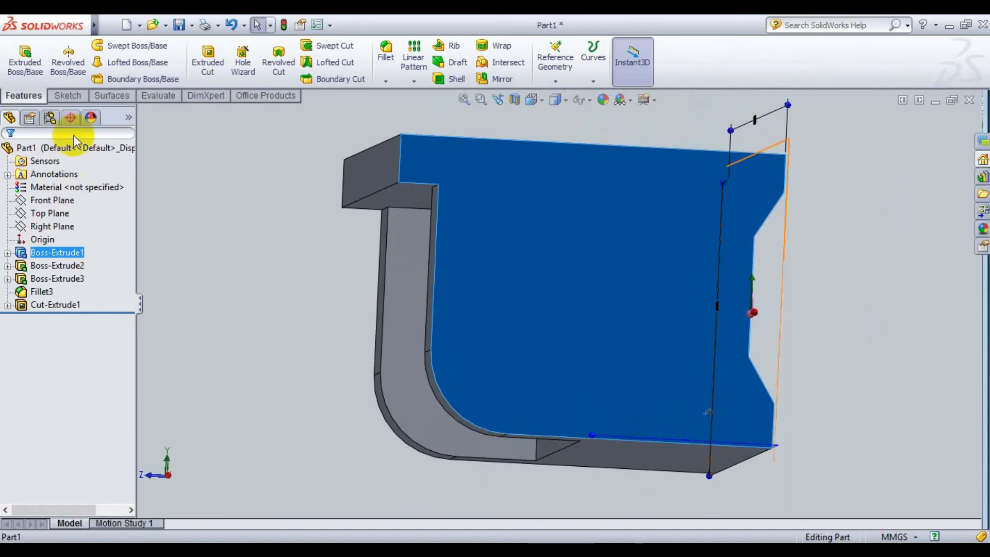
click(67, 96)
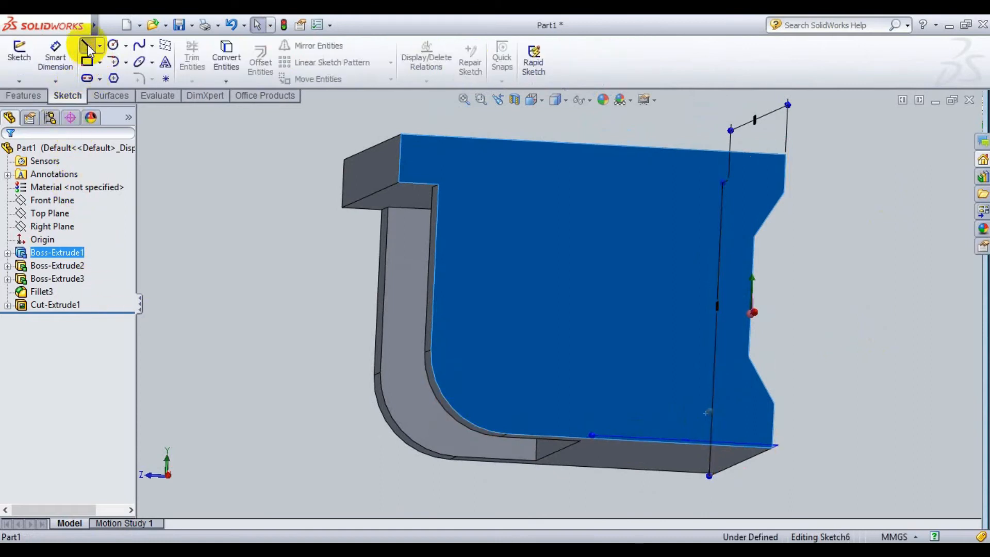
click(86, 46)
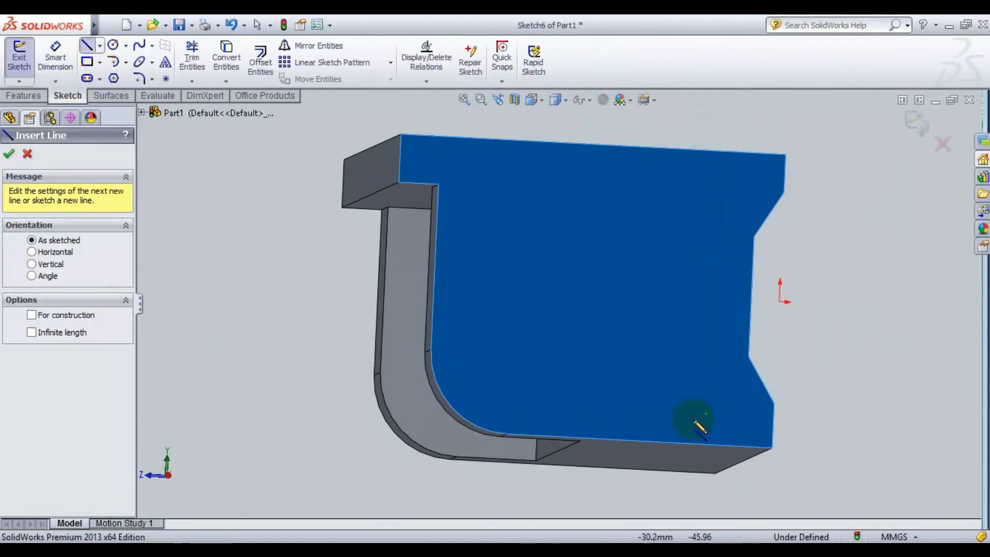
click(728, 444)
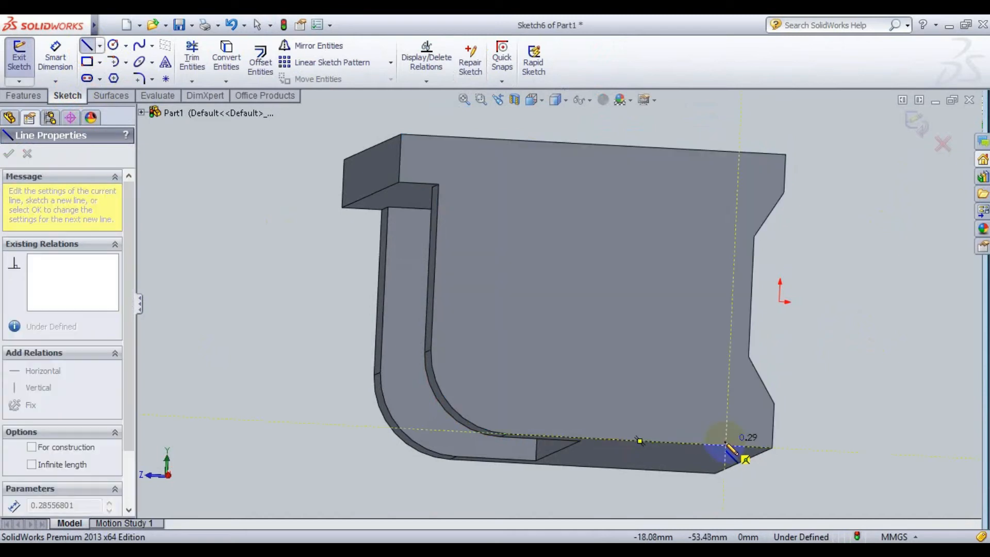
click(706, 425)
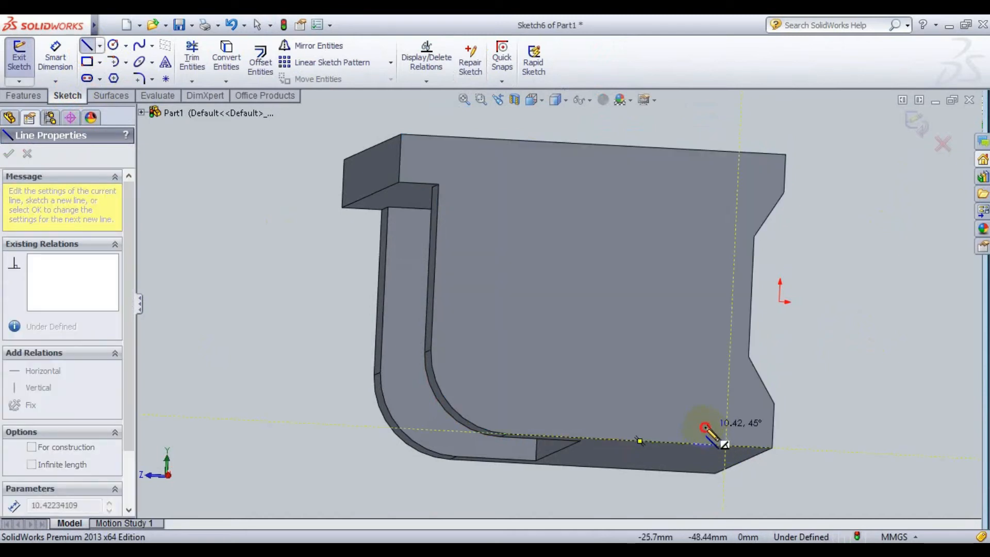
click(641, 422)
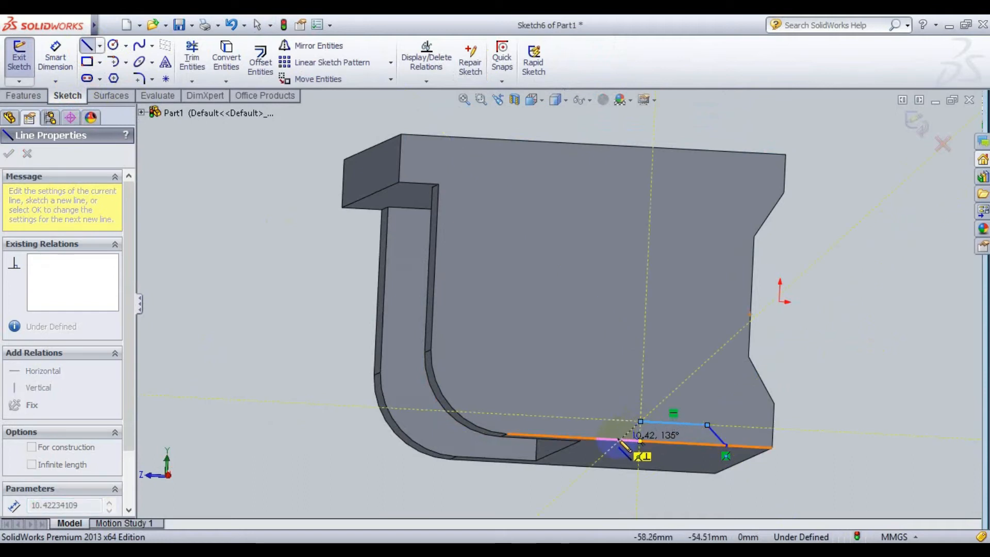
click(620, 439)
- Close the small trapezoid with a horizontal line about 40 mm long along the front edge and finish the Line command
click(725, 445)
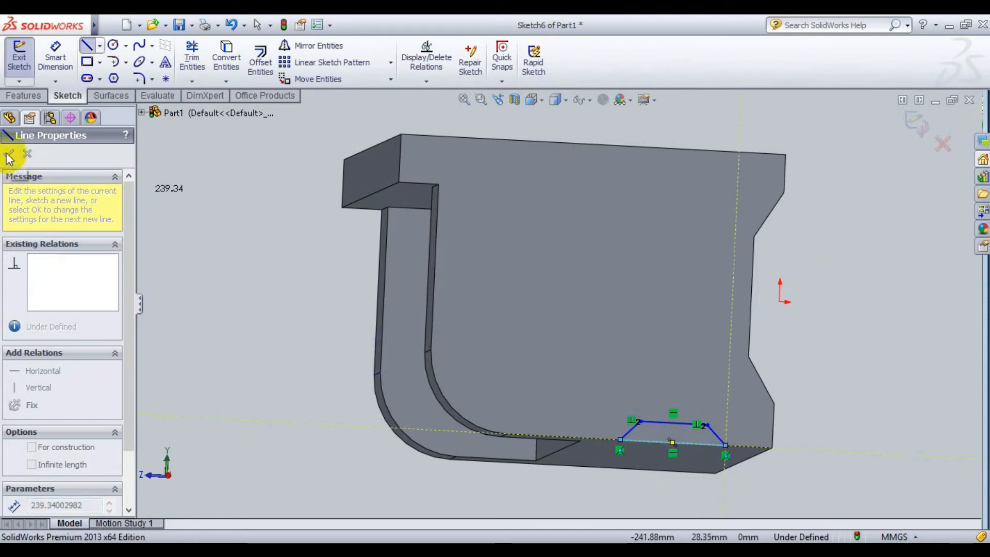
double_click(727, 447)
click(86, 45)
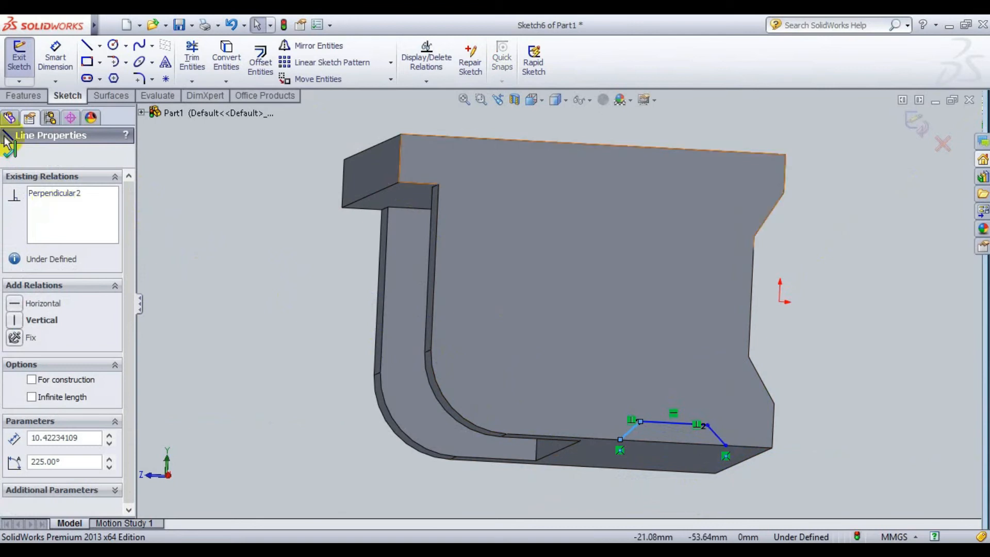
click(99, 47)
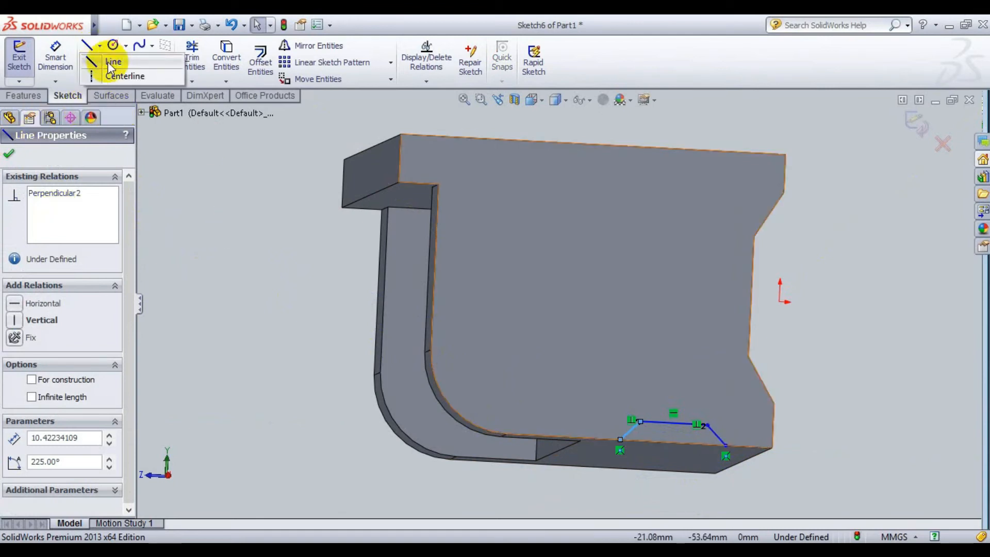
click(110, 64)
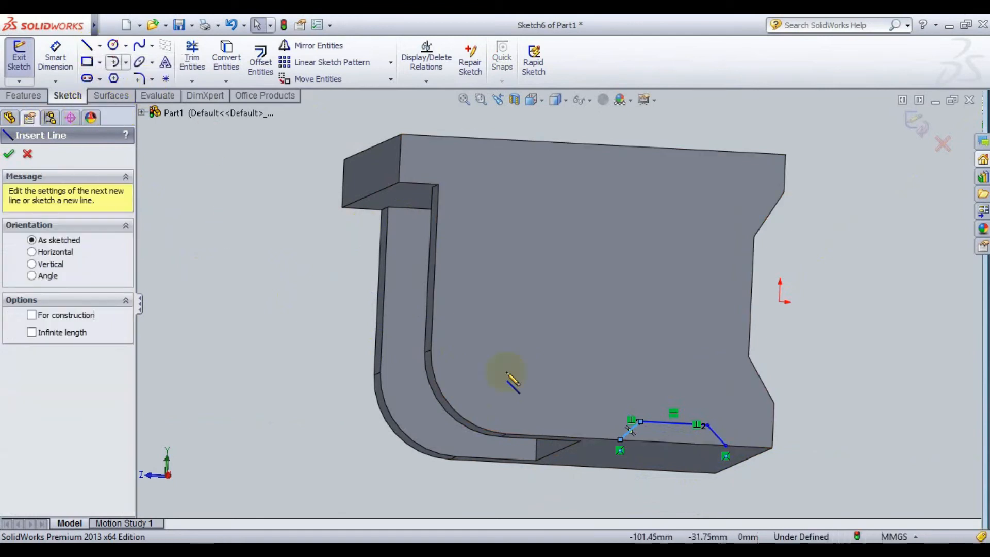
click(620, 440)
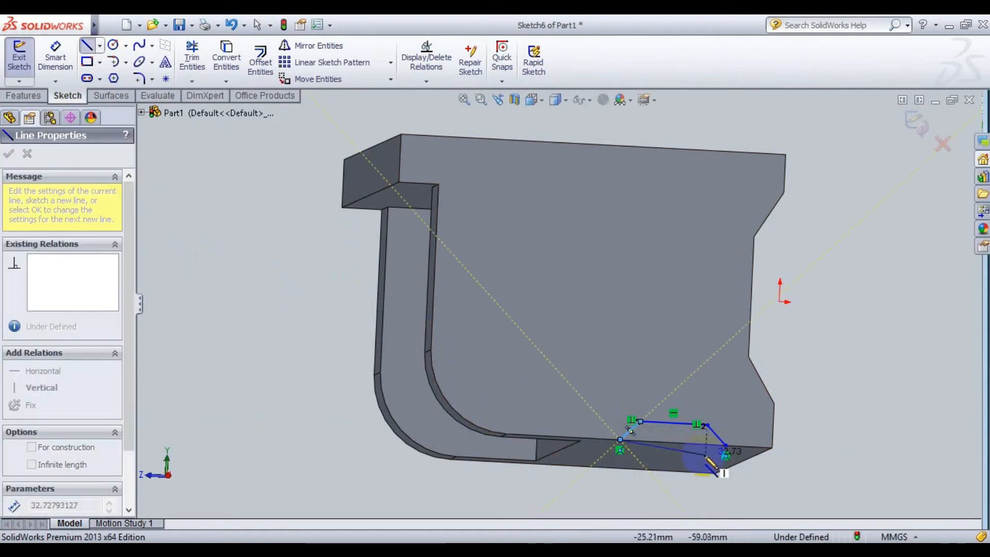
click(725, 445)
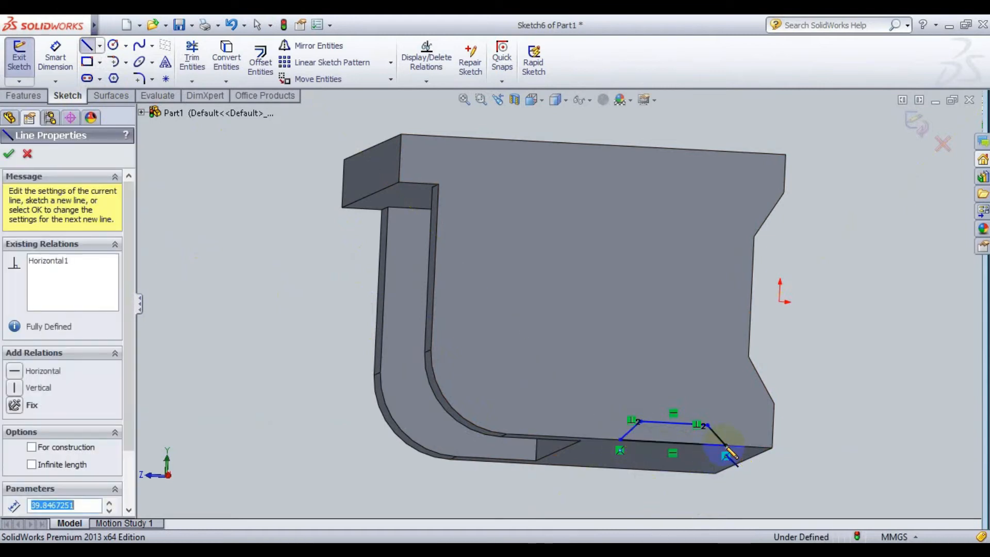
click(9, 154)
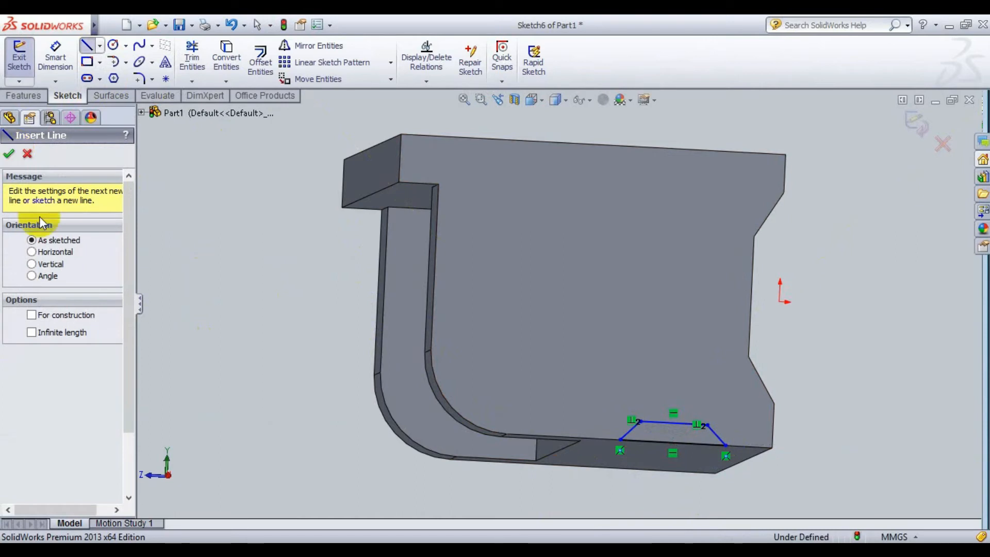
- Dimension both slanted sides of the small front trapezoid and set each to 15 mm
click(55, 61)
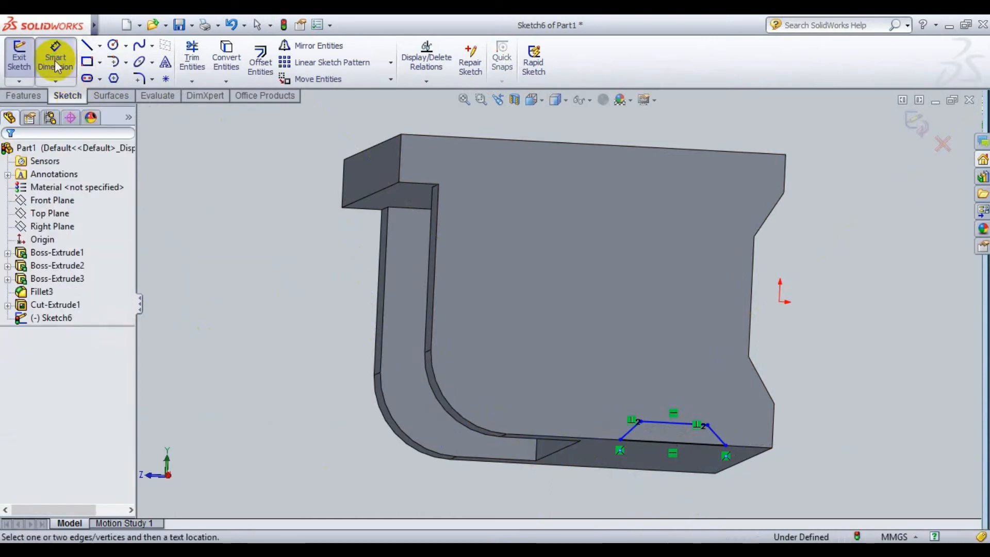
click(628, 433)
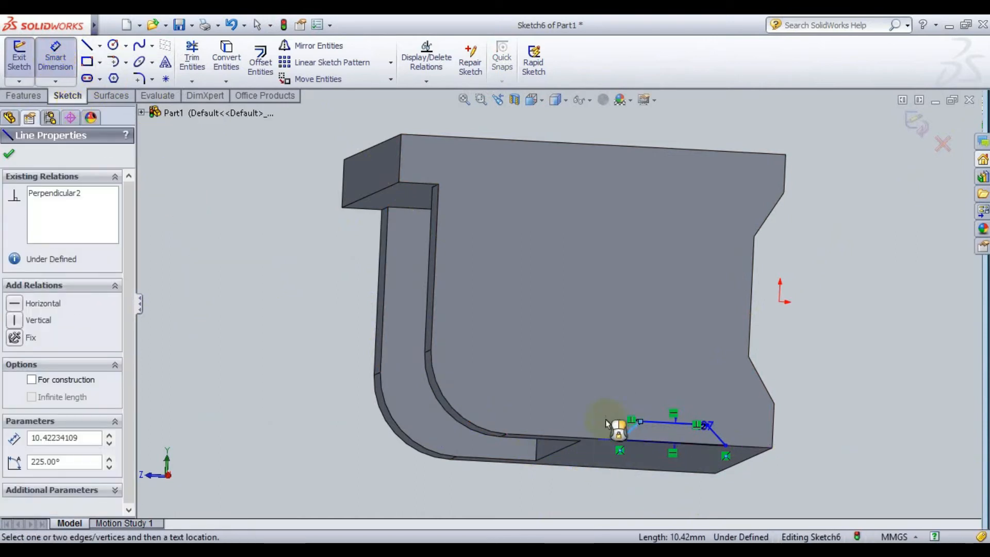
click(585, 413)
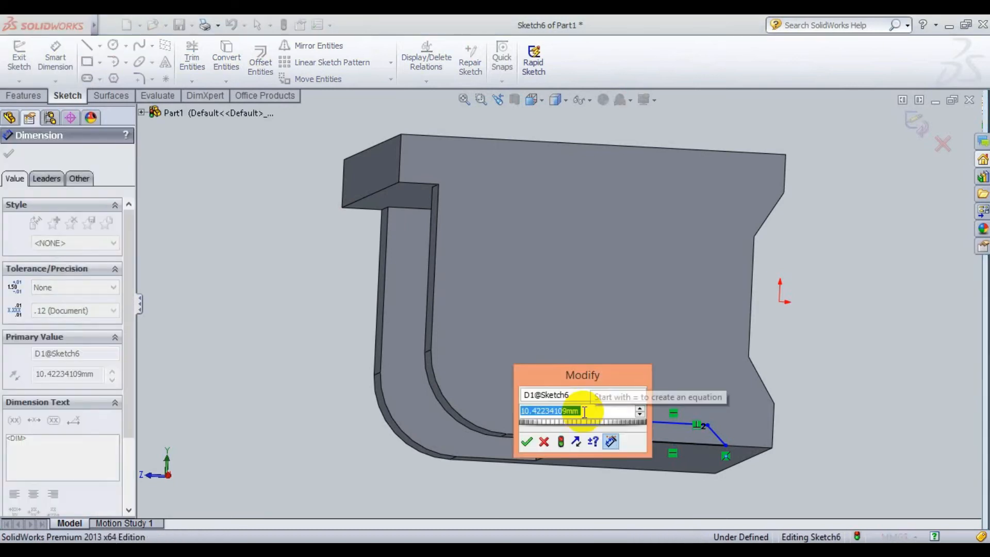
text(15)
key(Return)
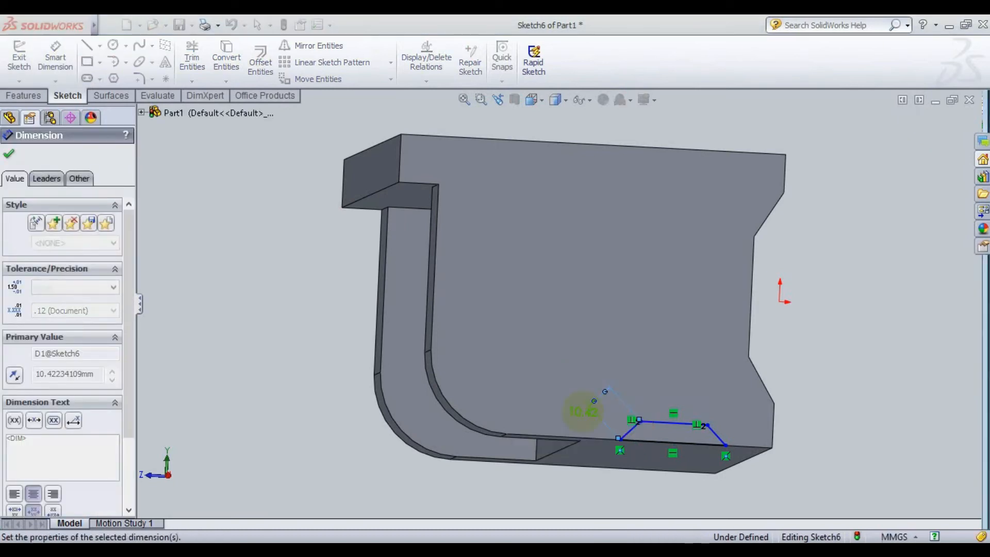
click(727, 433)
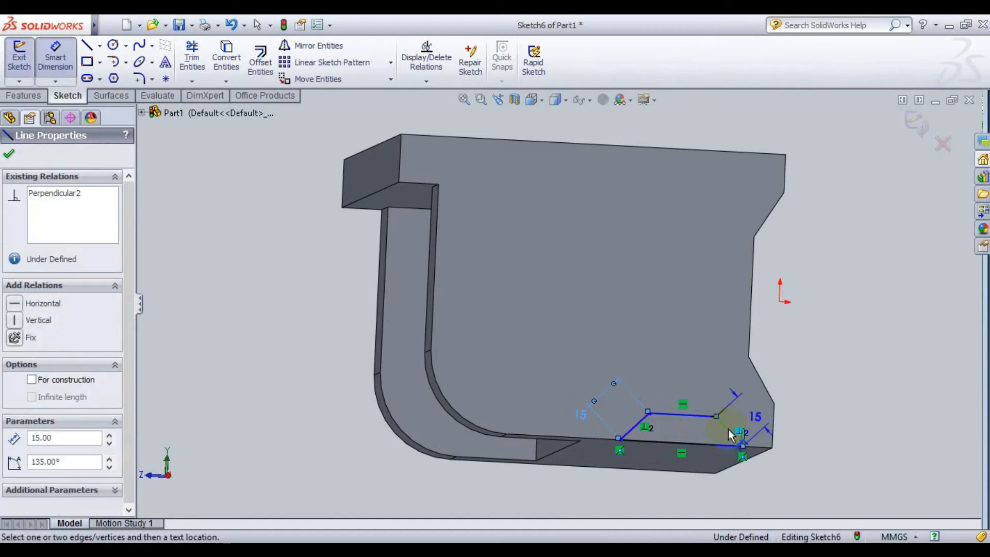
click(743, 425)
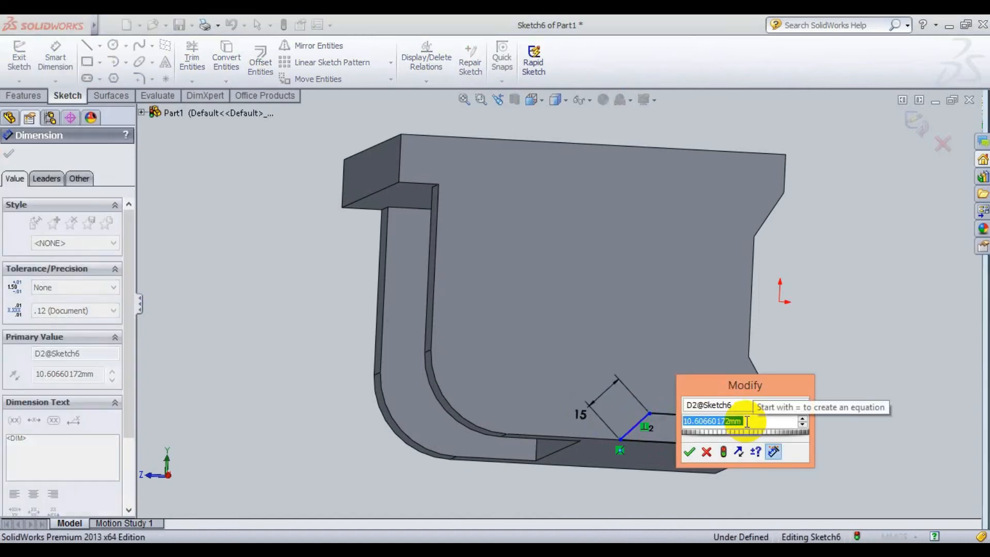
text(15)
key(Return)
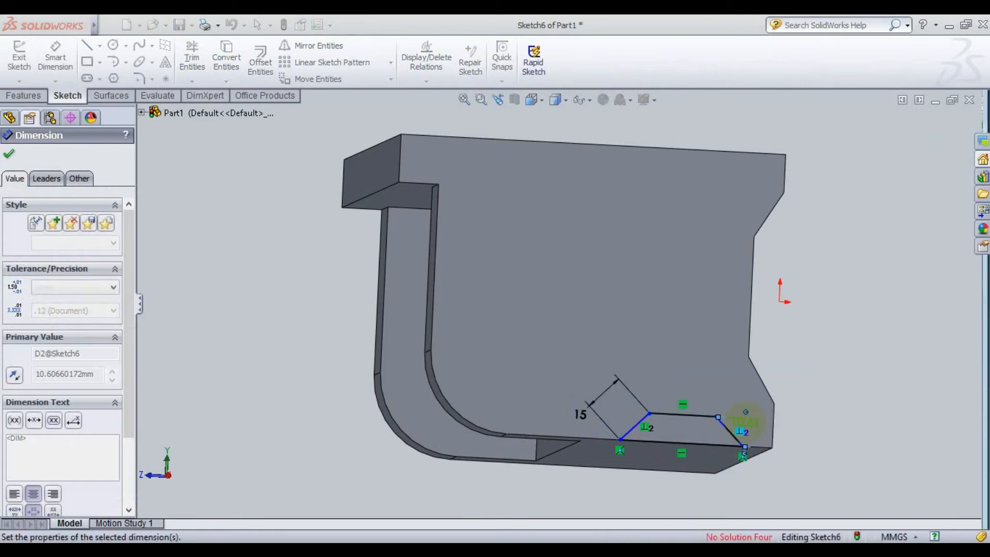
- Dimension the small trapezoid's straight inner side, set it to 25 mm and finish dimensioning
click(682, 415)
click(683, 392)
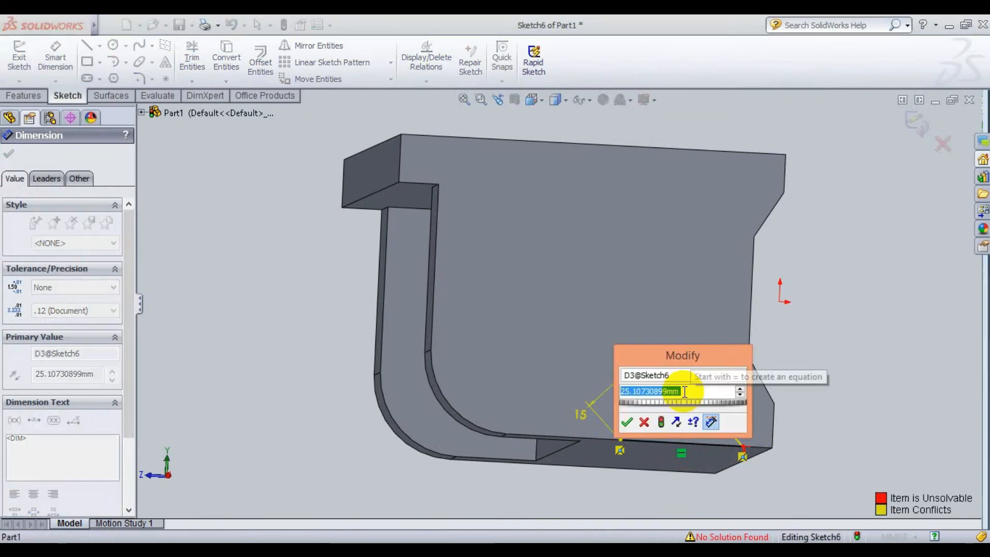
text(25)
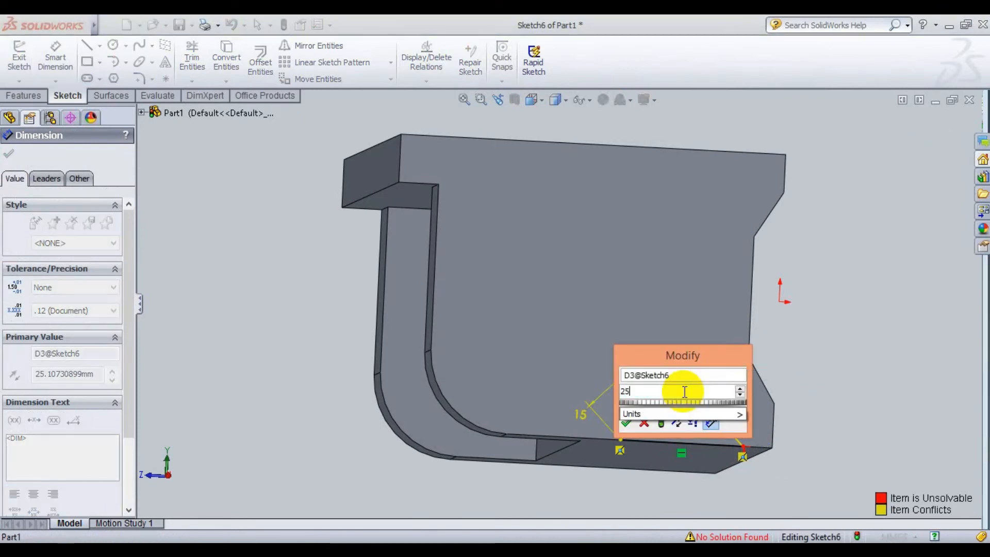
key(Return)
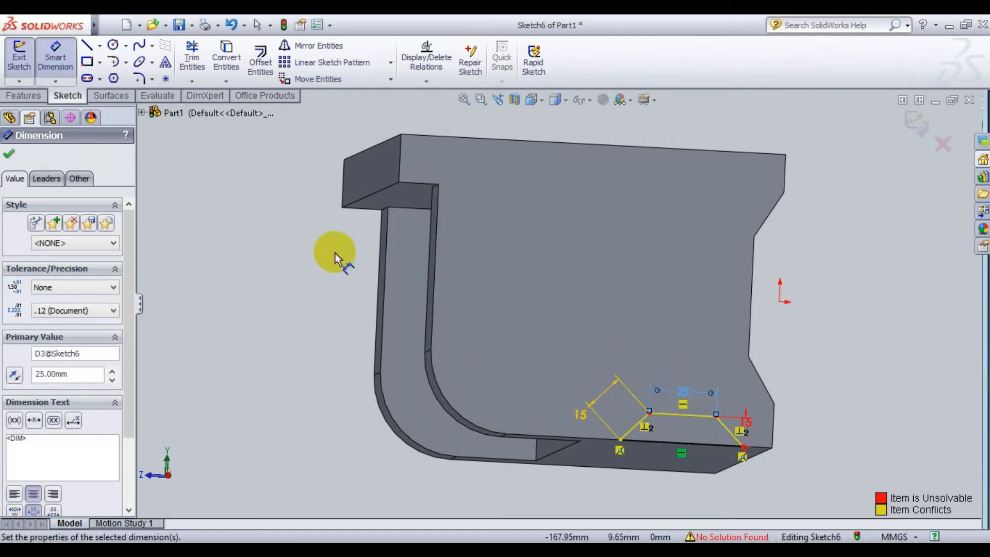
click(9, 153)
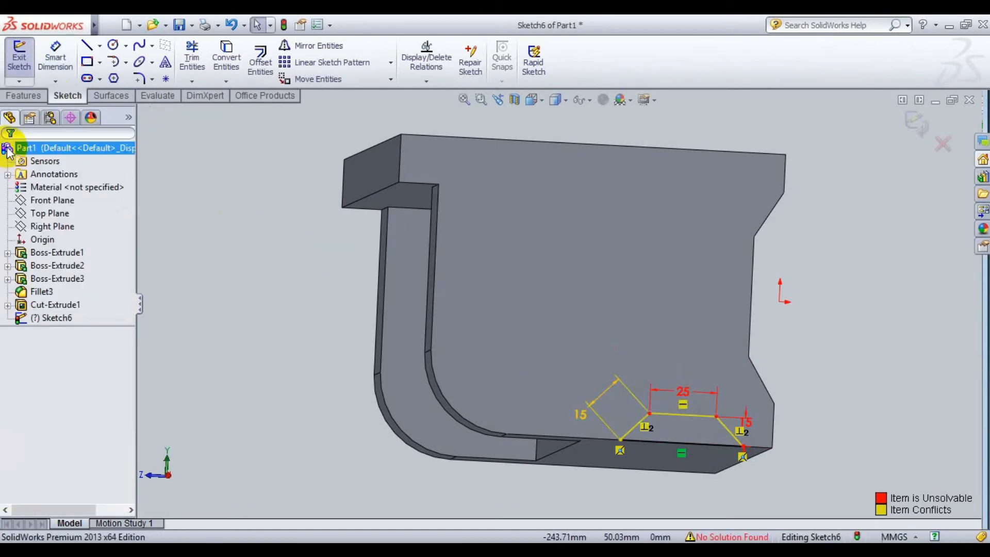
- Cut the small front trapezoid across the part with a blind Extruded Cut 200 mm deep
click(42, 96)
click(208, 67)
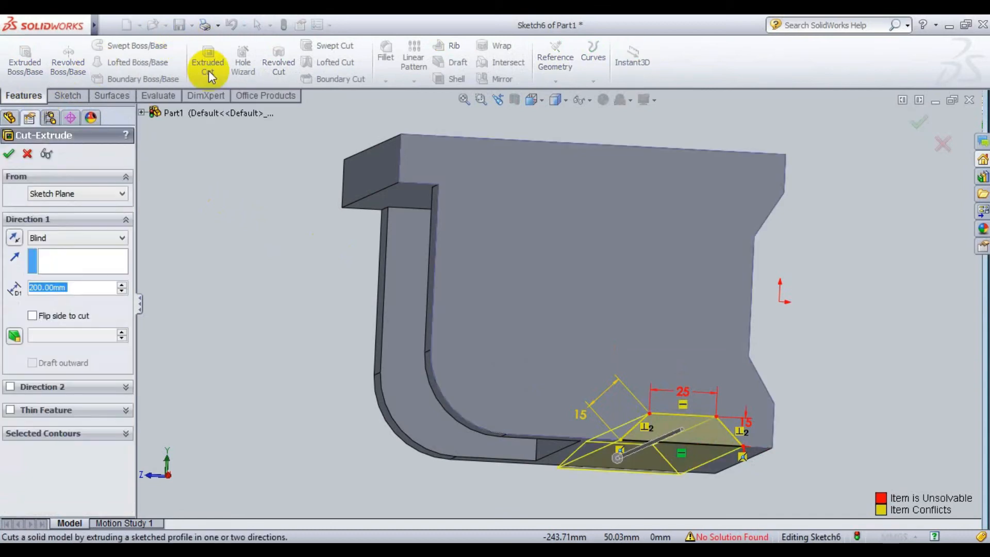
click(9, 154)
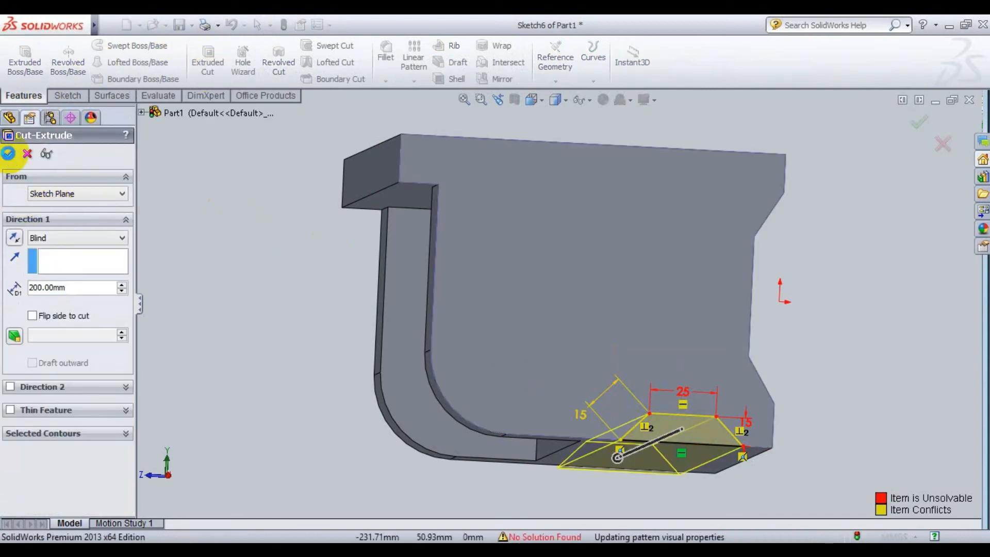
- Examine the part from several angles, including the front groove, the underside cut, the seat and the side arms
middle_drag(883, 363, 688, 360)
middle_drag(660, 401, 466, 205)
middle_drag(765, 351, 725, 448)
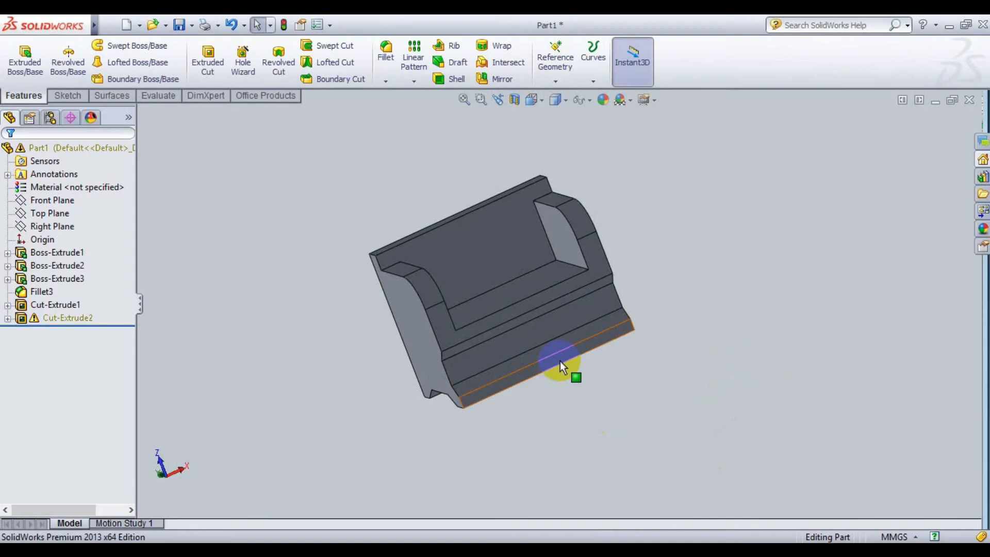
scroll(560, 361, down, 4)
middle_drag(600, 315, 645, 350)
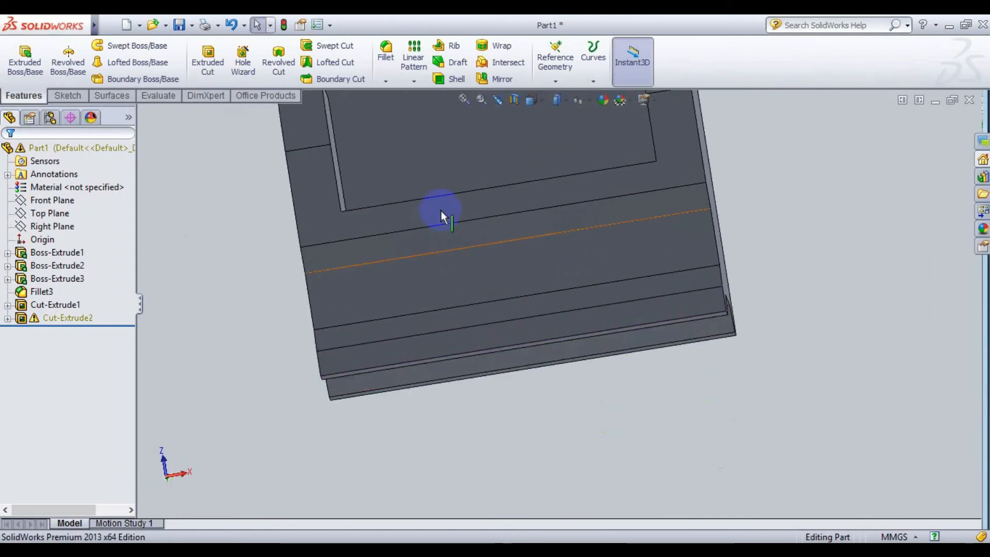
scroll(441, 211, up, 3)
middle_drag(780, 260, 823, 292)
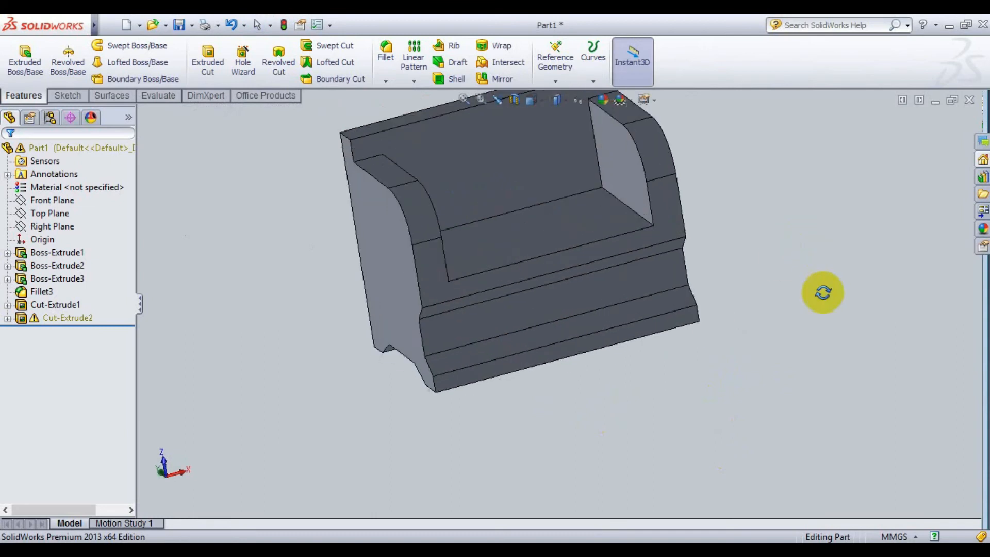
scroll(428, 173, up, 2)
middle_drag(345, 326, 459, 240)
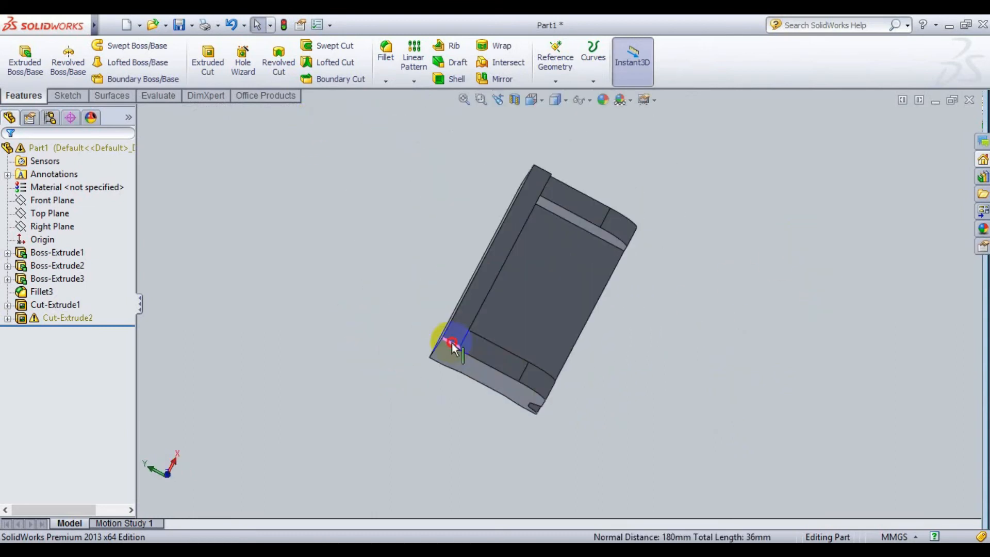
- Fillet the two short corner edges at the upper ends of the back wall with a 15 mm radius
click(451, 341)
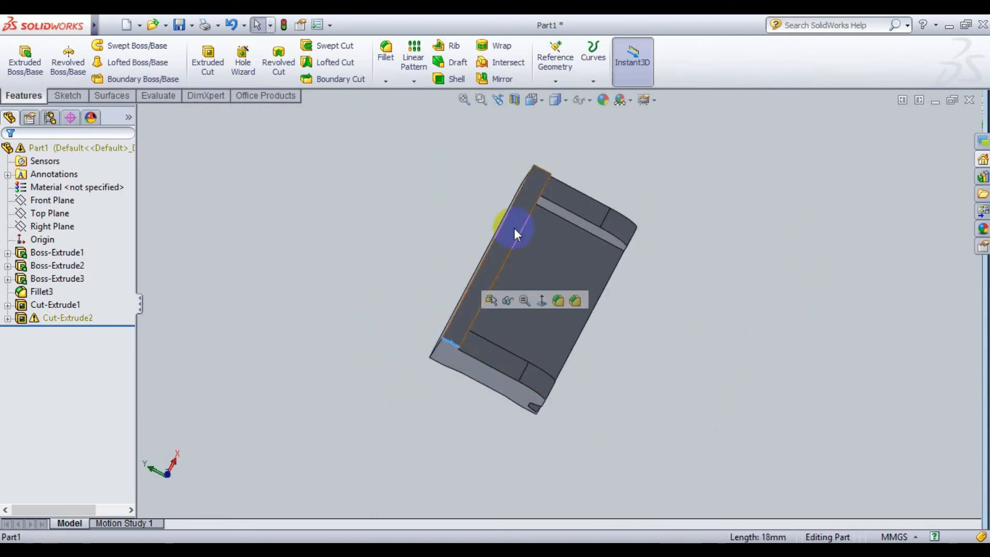
ctrl+click(541, 169)
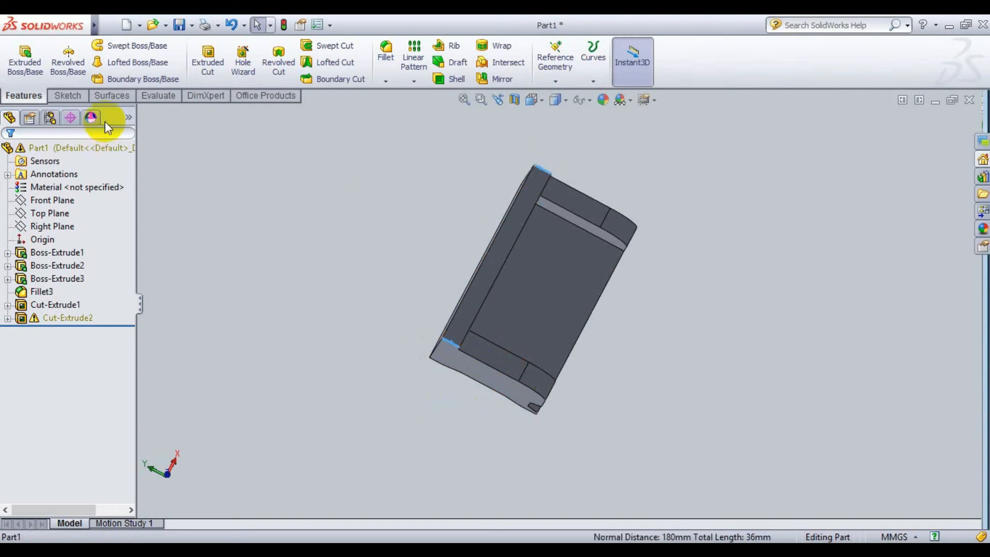
click(382, 55)
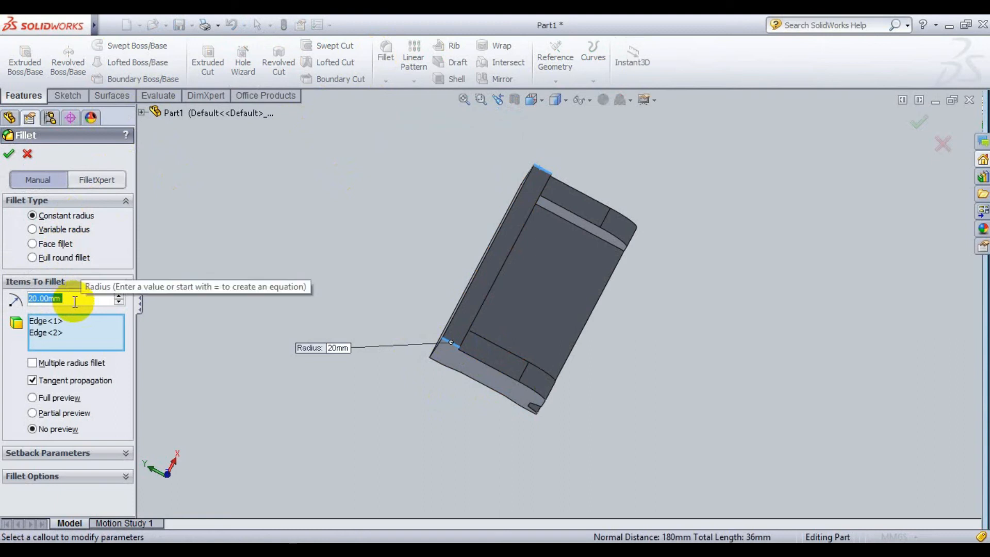
text(15)
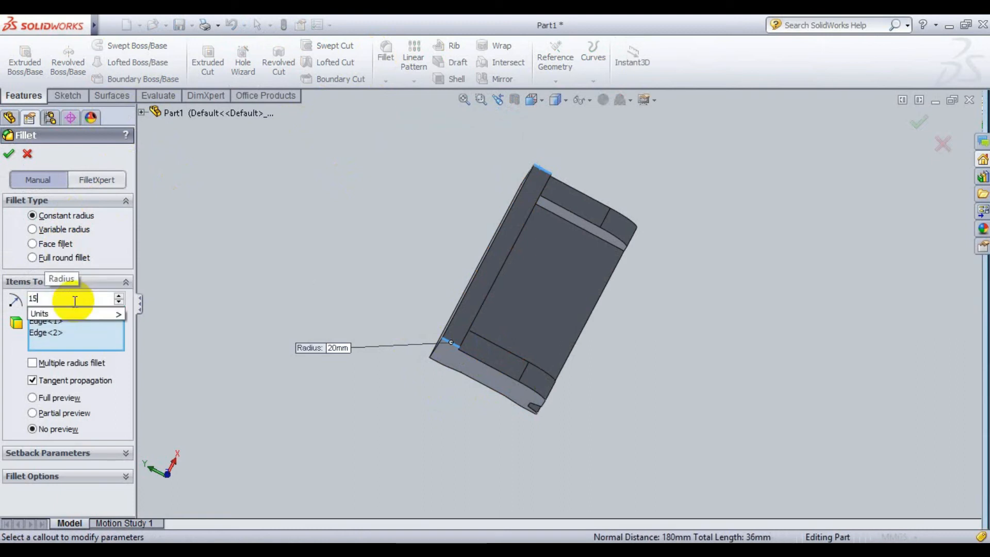
key(Return)
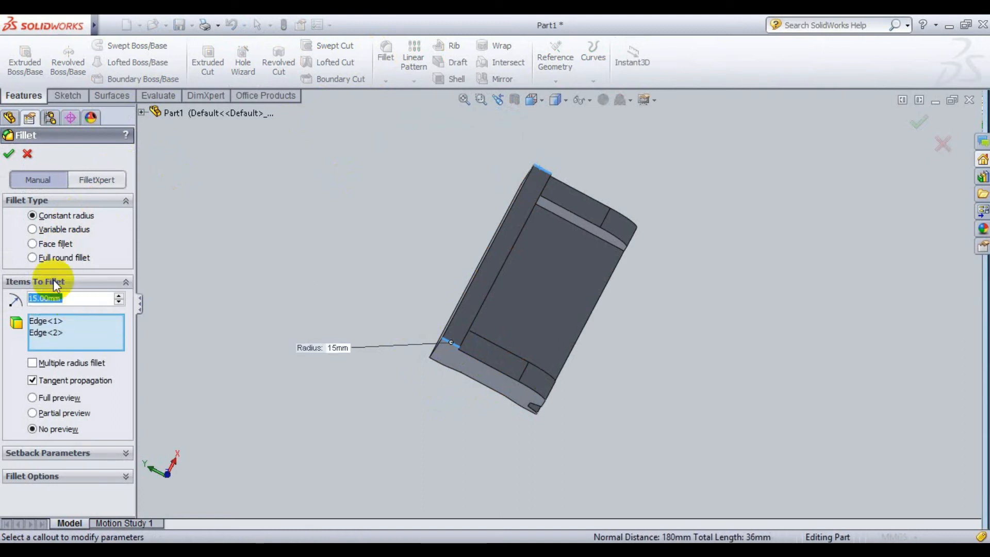
click(8, 154)
- Examine the rounded back wall corners, the front groove and the underside of the part from several angles
middle_drag(308, 392, 230, 296)
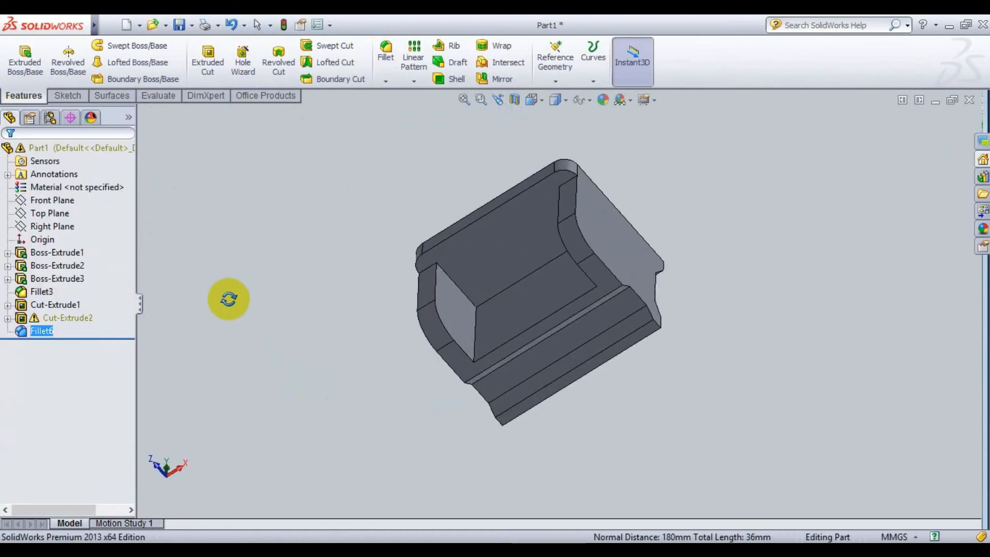
middle_drag(787, 312, 804, 204)
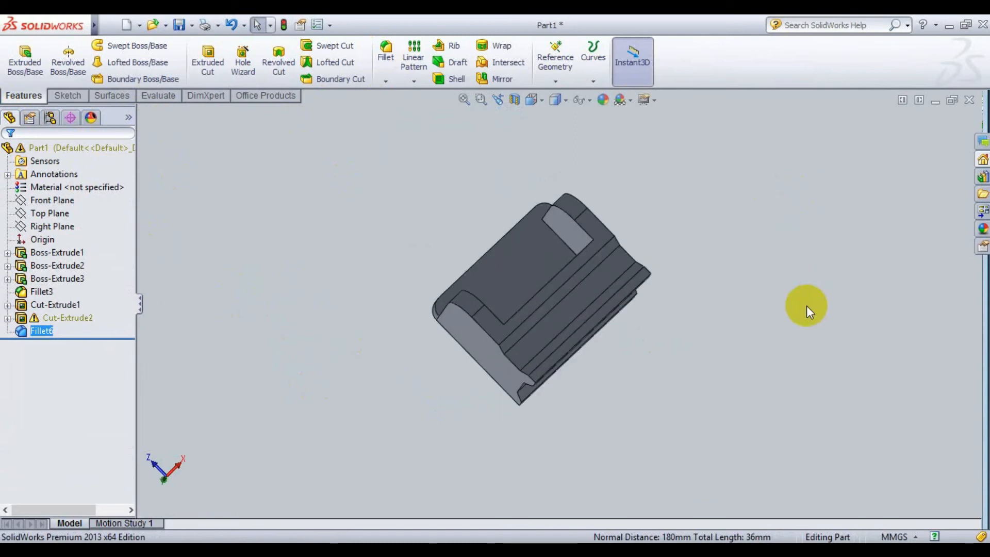
scroll(457, 232, up, 3)
scroll(461, 245, down, 2)
scroll(828, 453, down, 3)
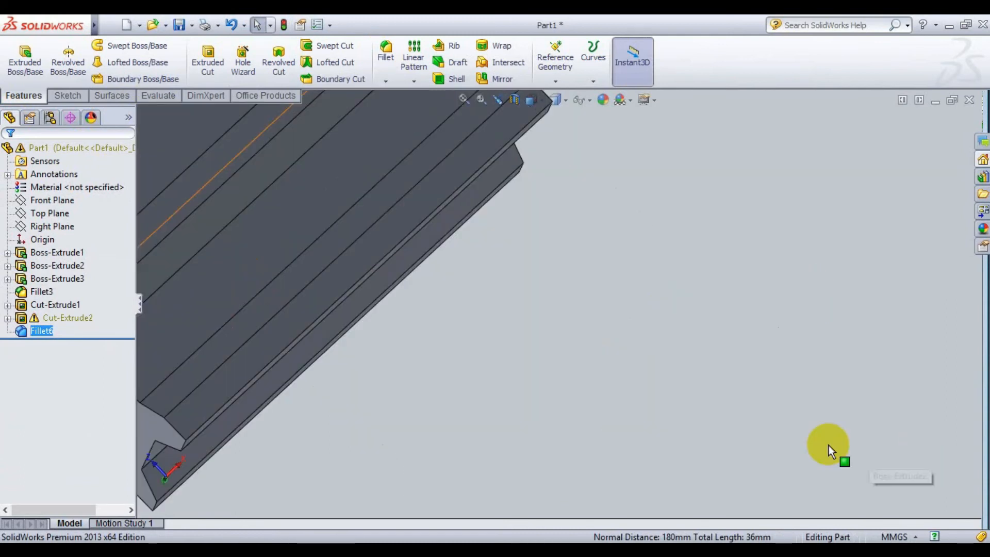
scroll(512, 349, up, 4)
scroll(582, 292, up, 2)
mouse_move(582, 292)
middle_down()
mouse_move(619, 338)
mouse_move(694, 256)
mouse_move(536, 212)
mouse_move(581, 291)
middle_up()
scroll(577, 295, up, 4)
scroll(443, 265, down, 4)
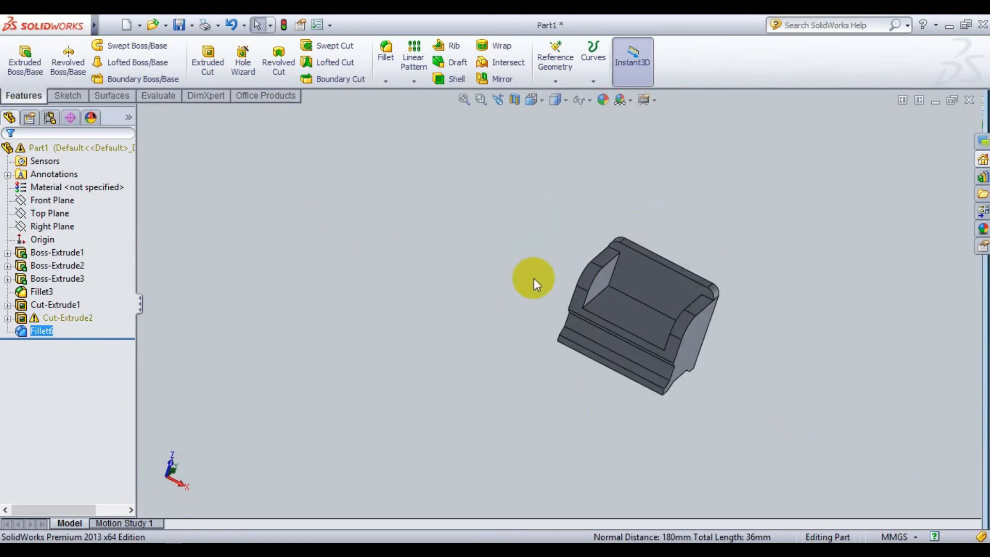
- Start a constant-radius fillet on the seat's long front edge with a 5 mm radius
scroll(773, 305, down, 5)
middle_drag(651, 340, 523, 427)
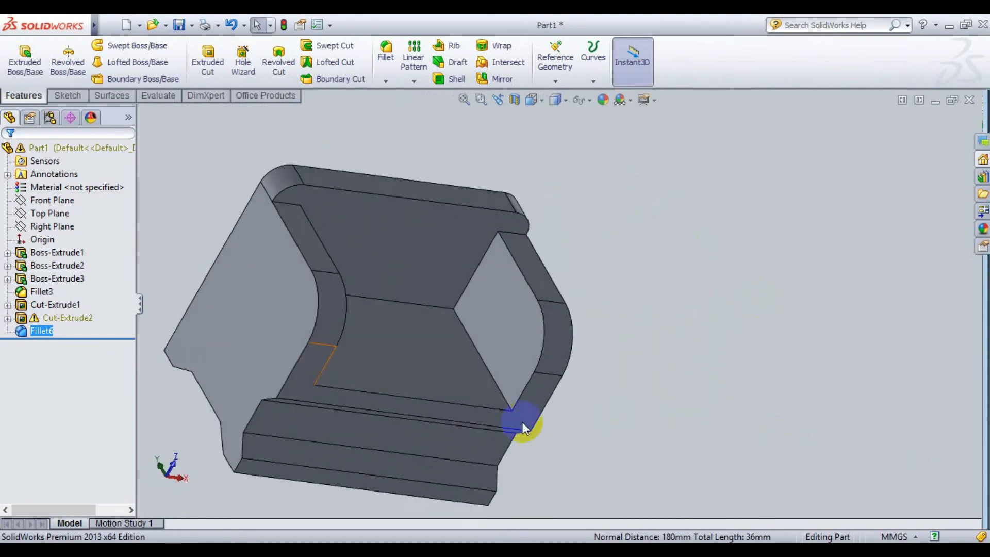
click(404, 395)
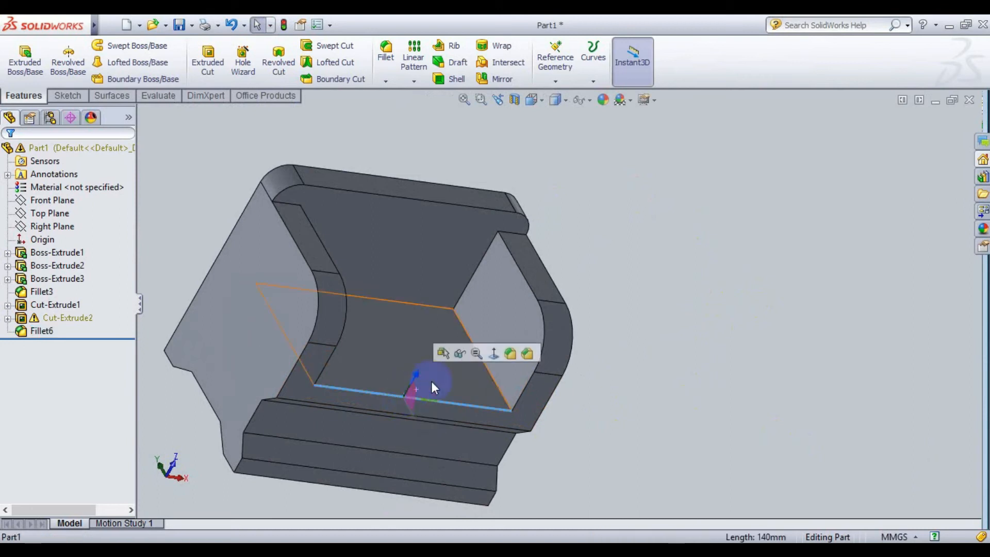
click(387, 52)
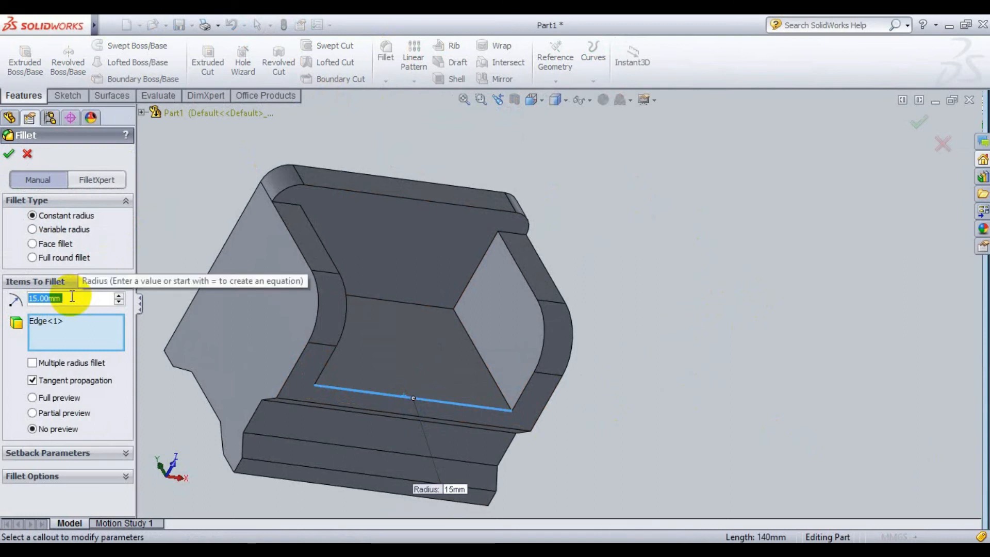
text(5)
key(Return)
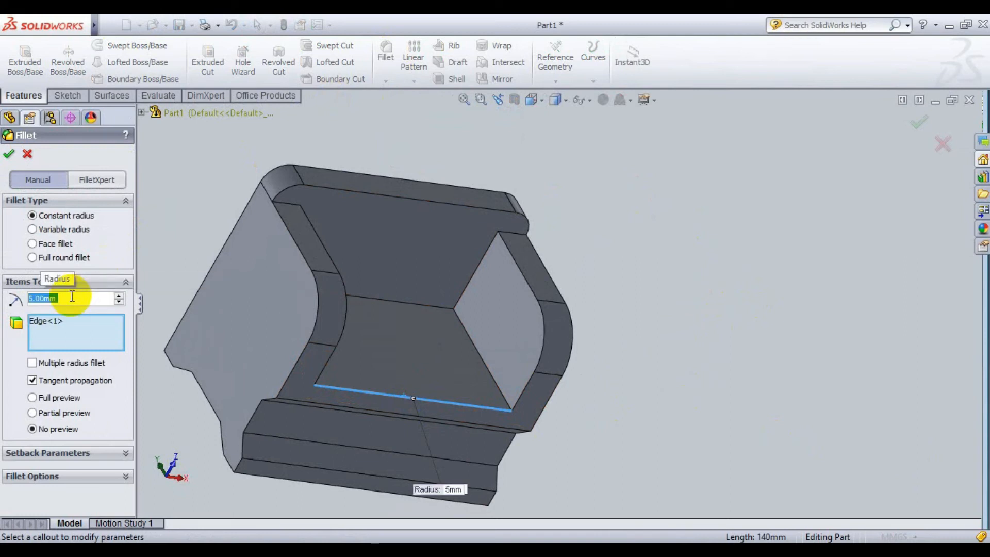
middle_drag(737, 348, 712, 351)
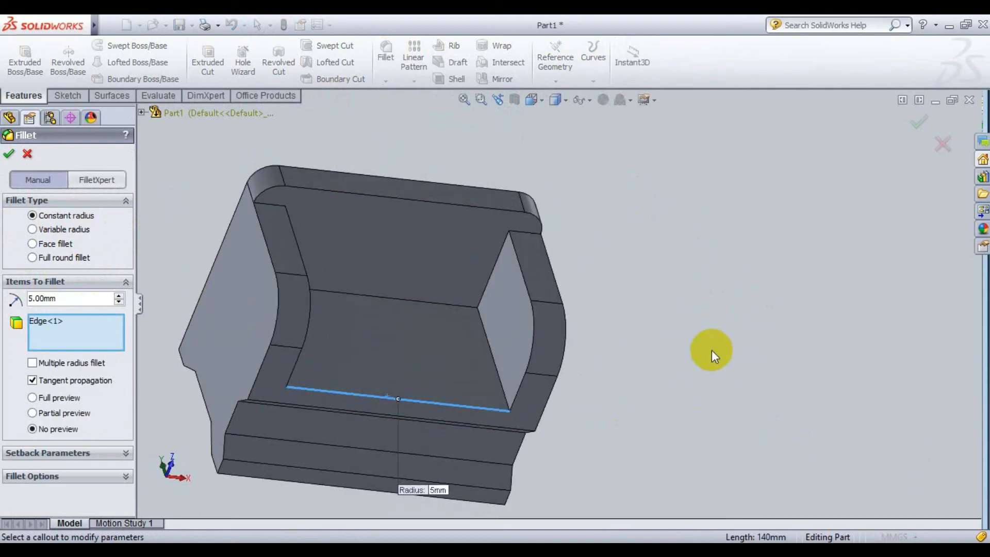
- Add the inner edges of both side arms to the fillet, set its radius to 8 mm and apply it
click(522, 282)
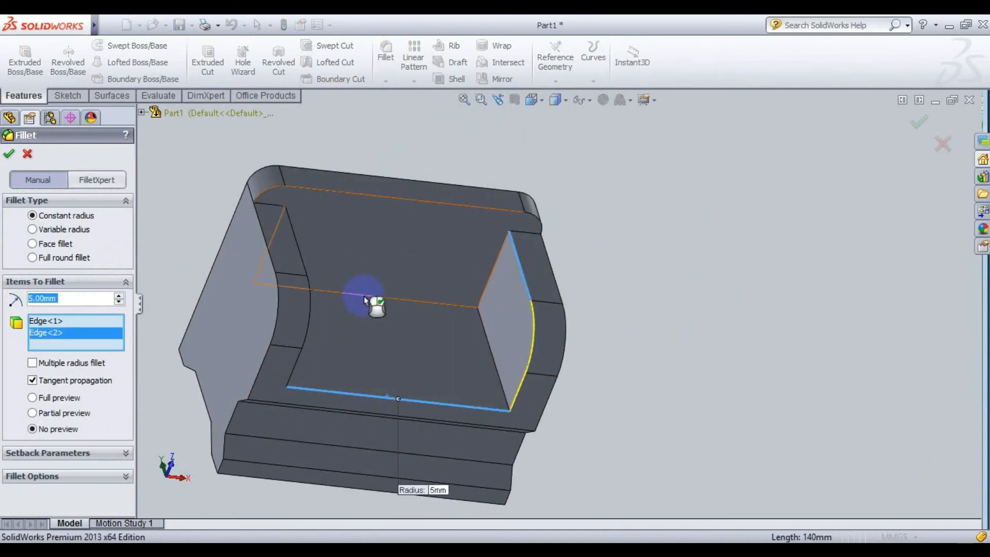
click(534, 337)
click(522, 394)
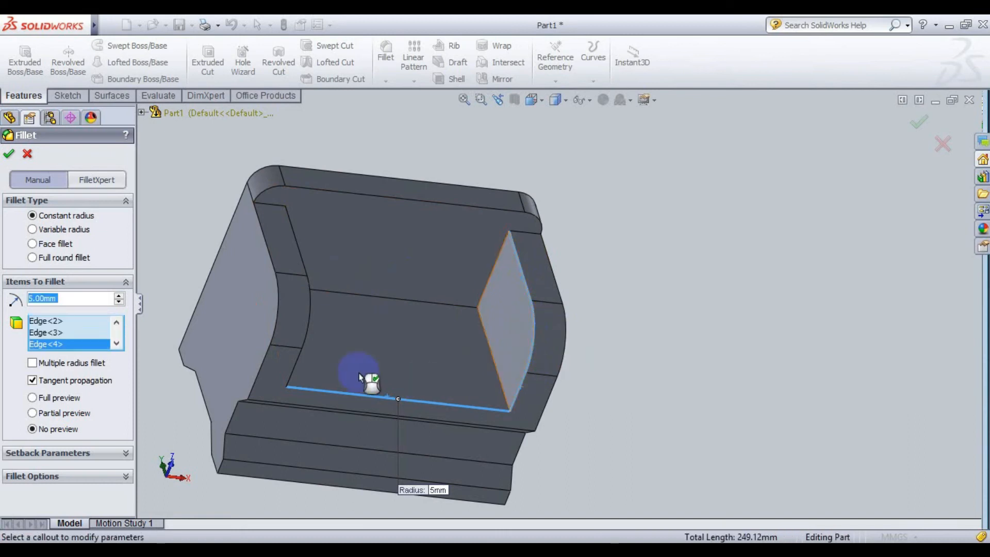
click(286, 356)
click(307, 317)
click(298, 247)
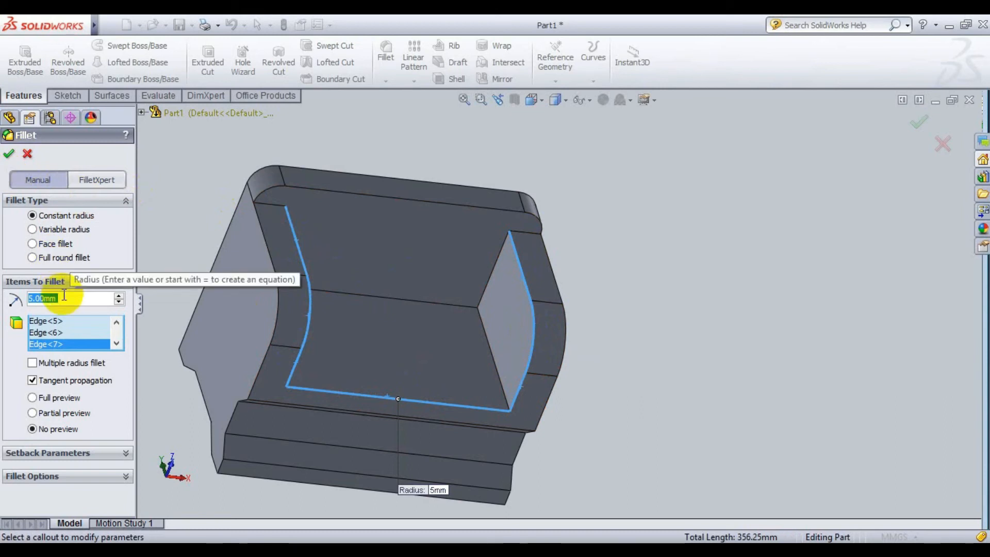
text(8)
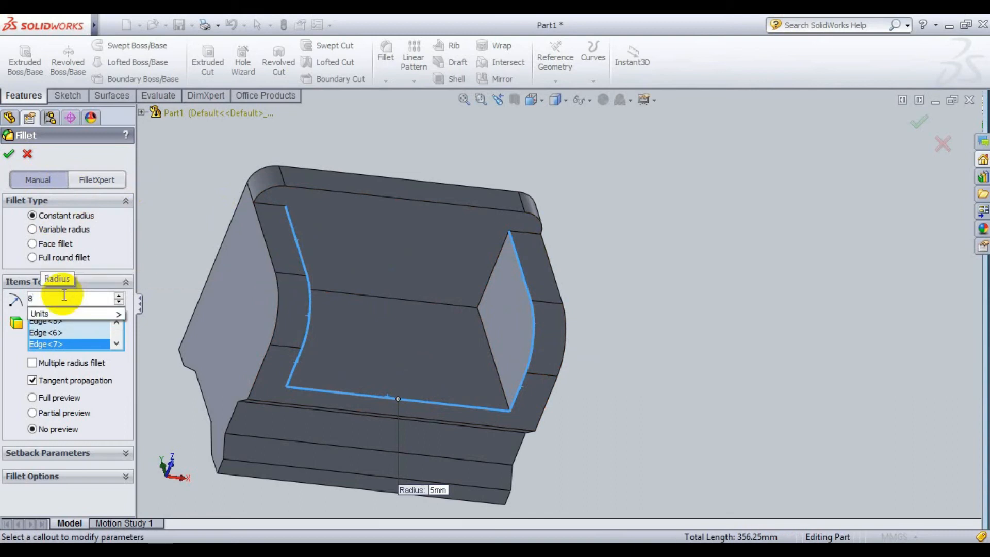
key(Return)
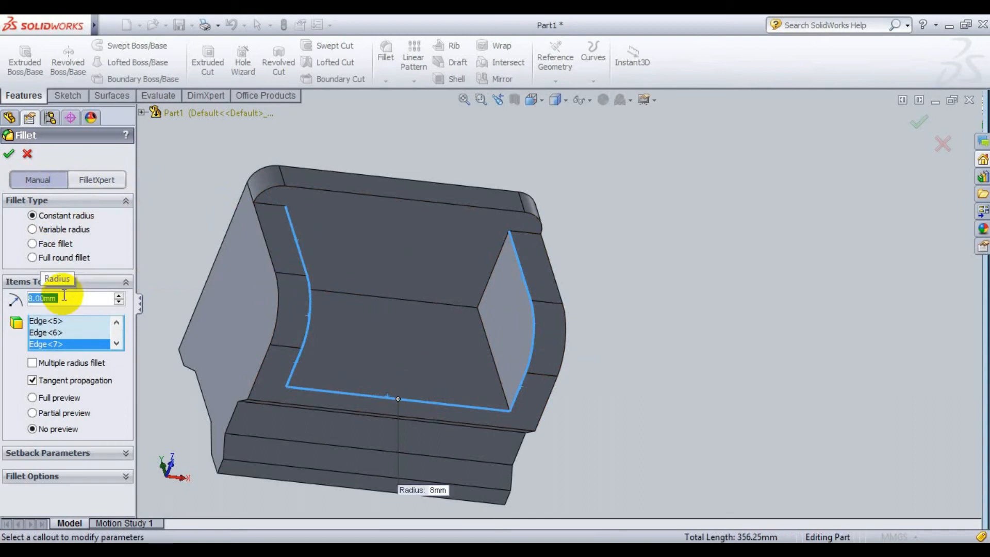
click(9, 154)
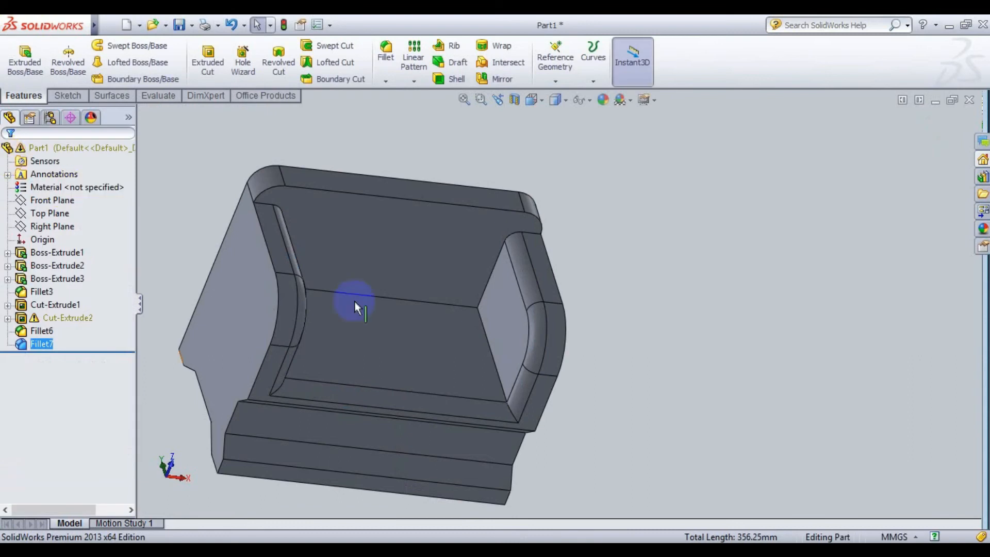
- Change the model's display style to Shaded without edges
middle_drag(648, 391, 703, 371)
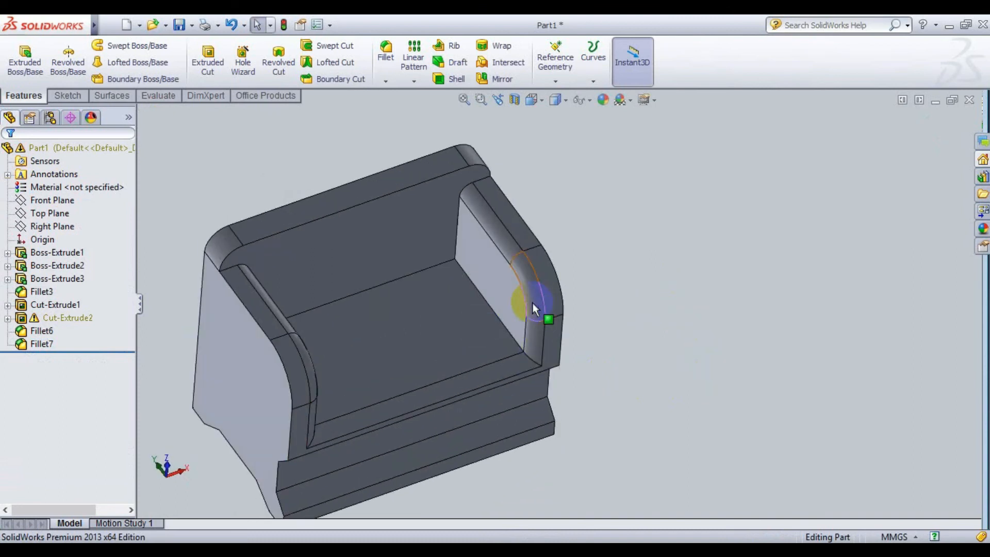
click(546, 100)
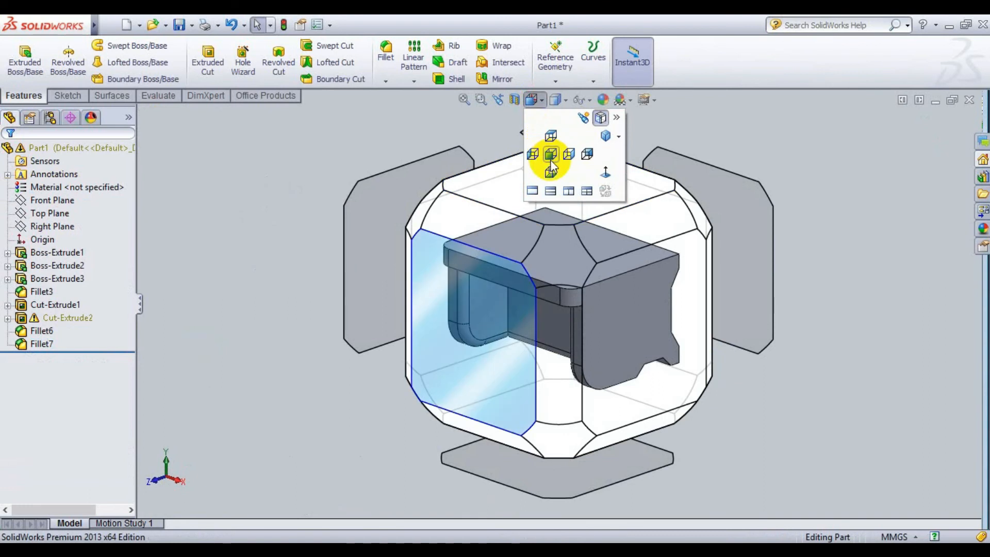
click(562, 101)
click(566, 98)
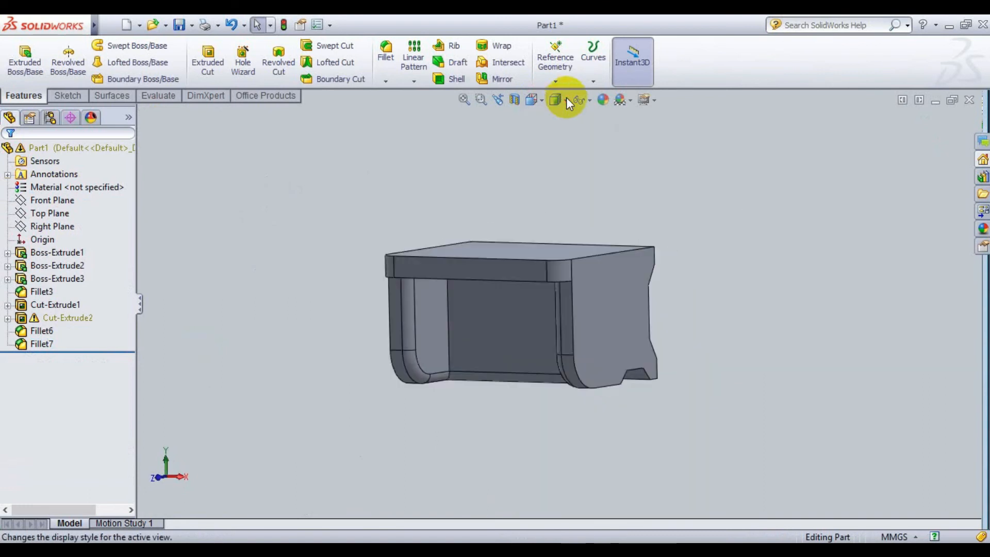
click(564, 100)
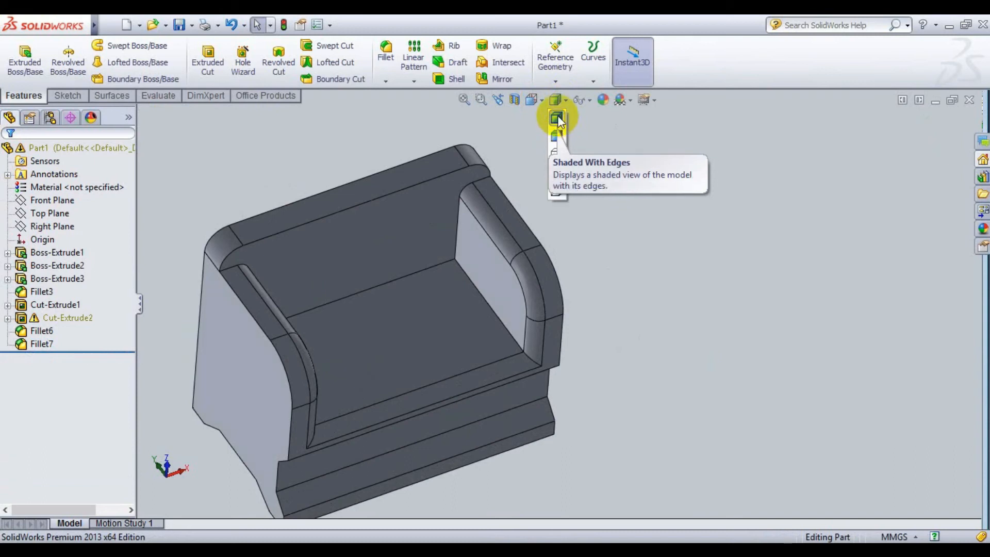
click(556, 119)
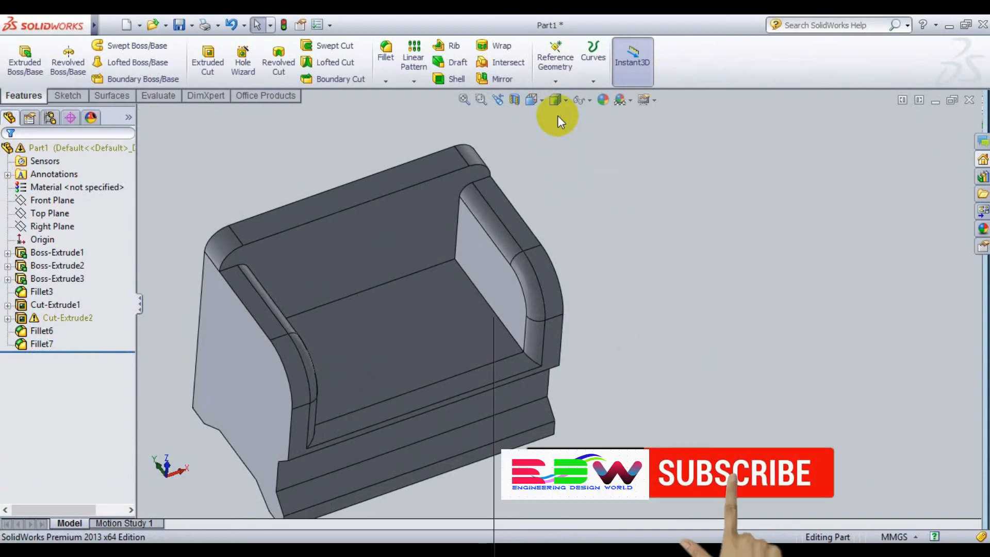
click(565, 96)
click(561, 130)
- Edit the appearance of the back wall's face above the seat and give it a dark blue color
middle_drag(655, 328, 670, 258)
click(379, 258)
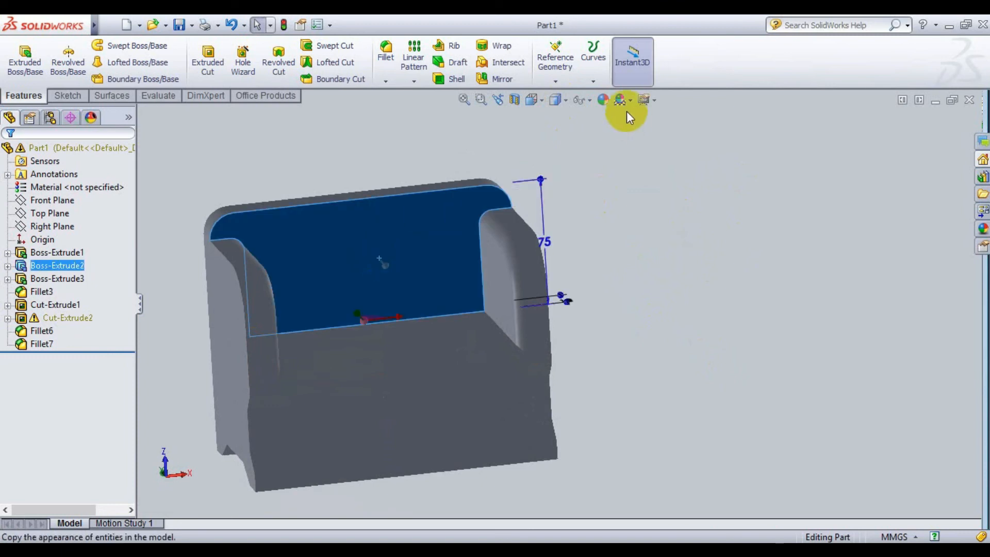
click(600, 102)
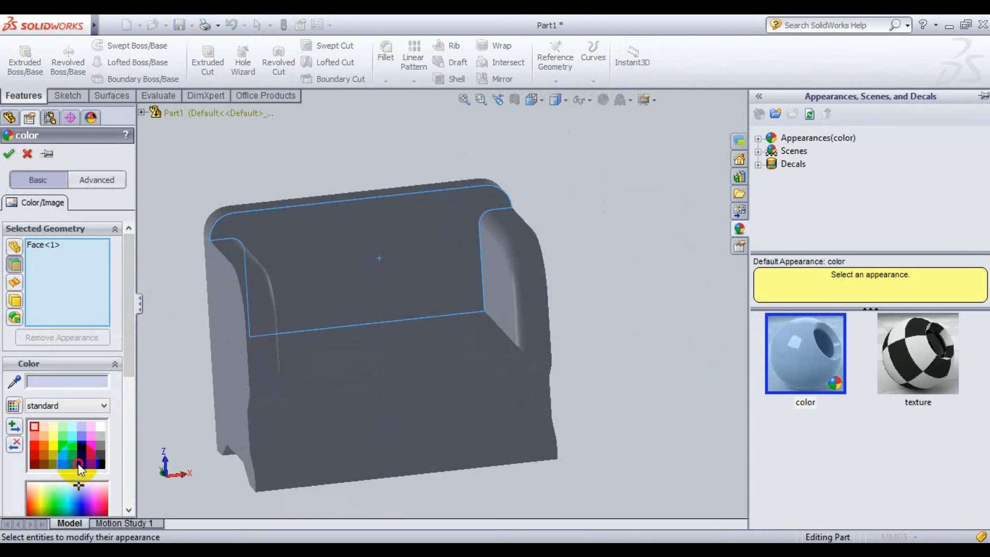
click(78, 463)
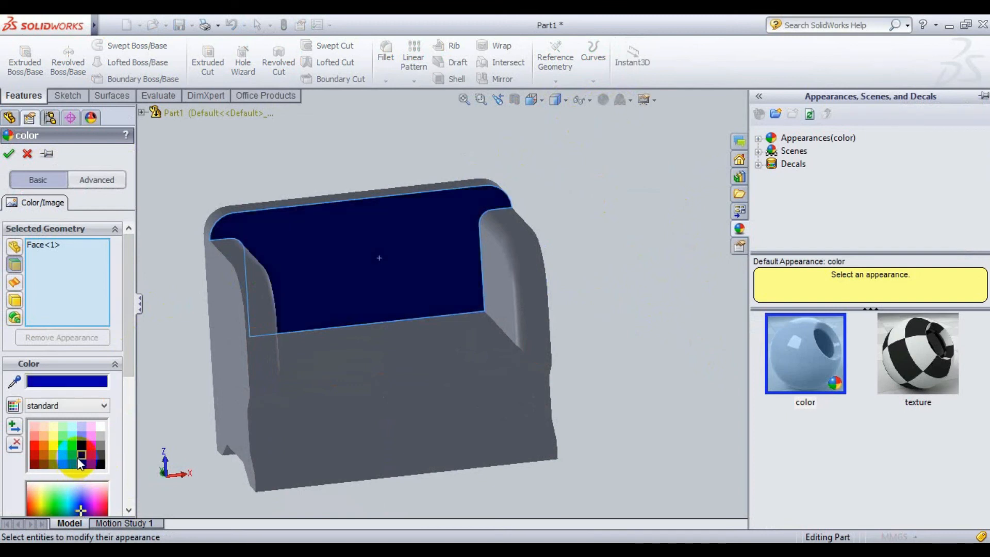
- Try brighter and lighter standard blue shades on the back wall's face
click(82, 448)
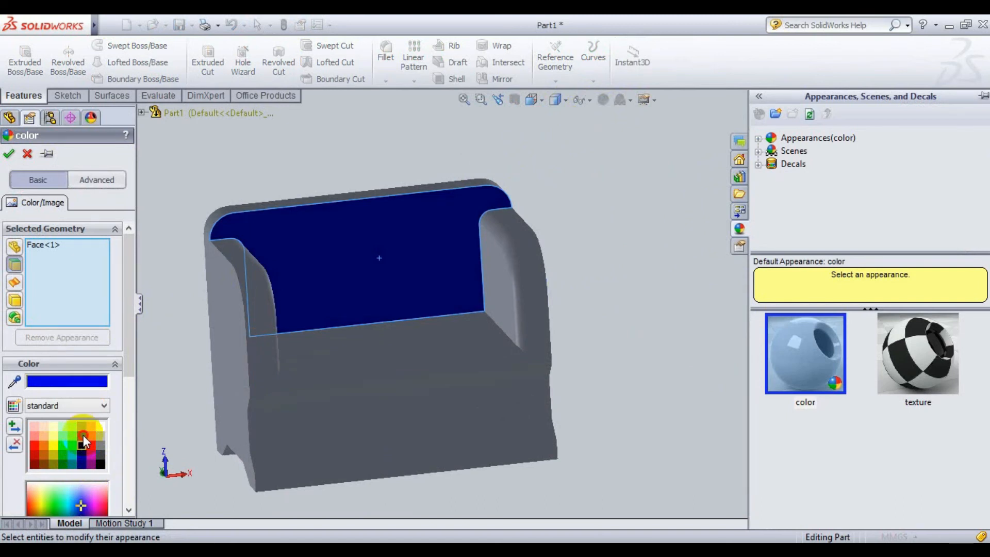
click(82, 436)
click(84, 441)
click(83, 429)
click(81, 437)
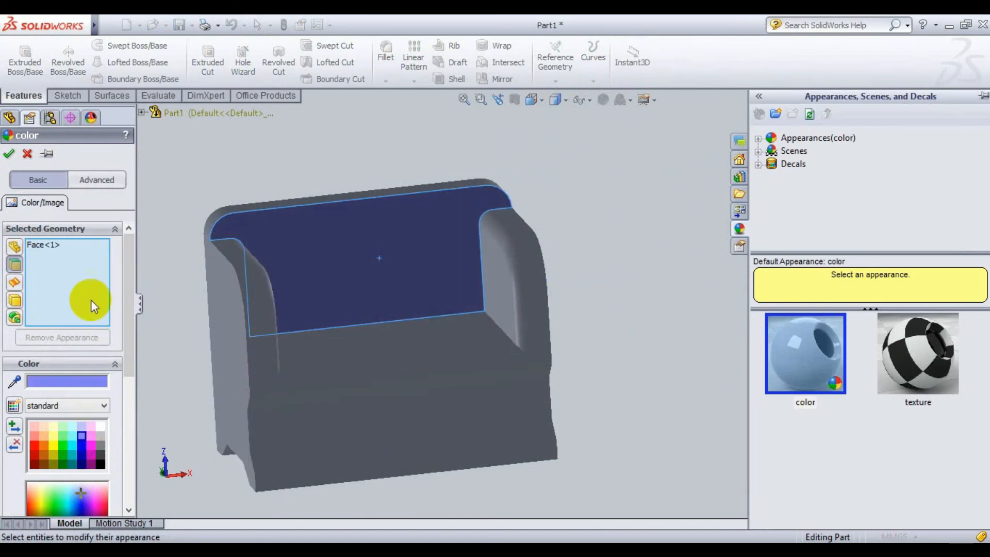
click(83, 441)
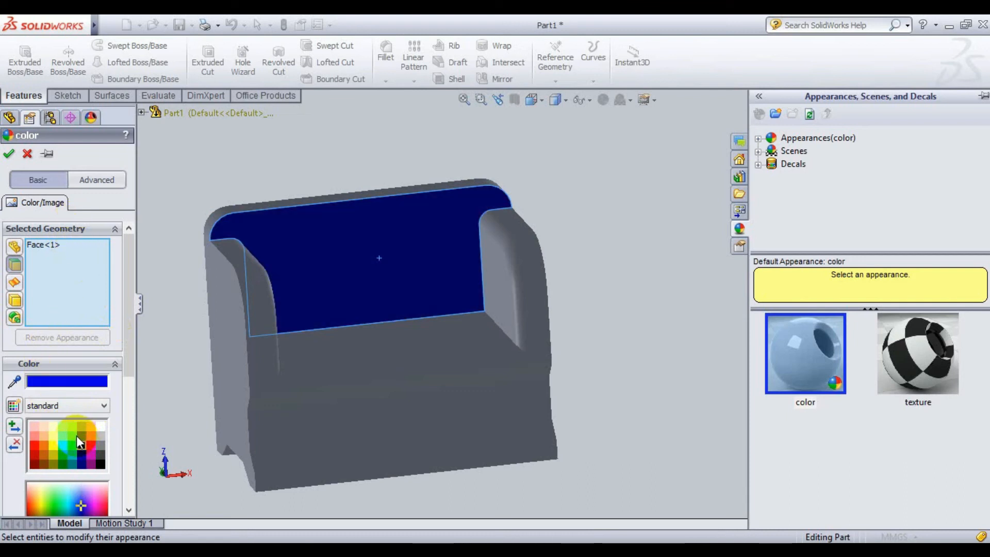
- Compare standard cyan shades on the back wall's face and apply the dark teal one
click(72, 442)
click(70, 448)
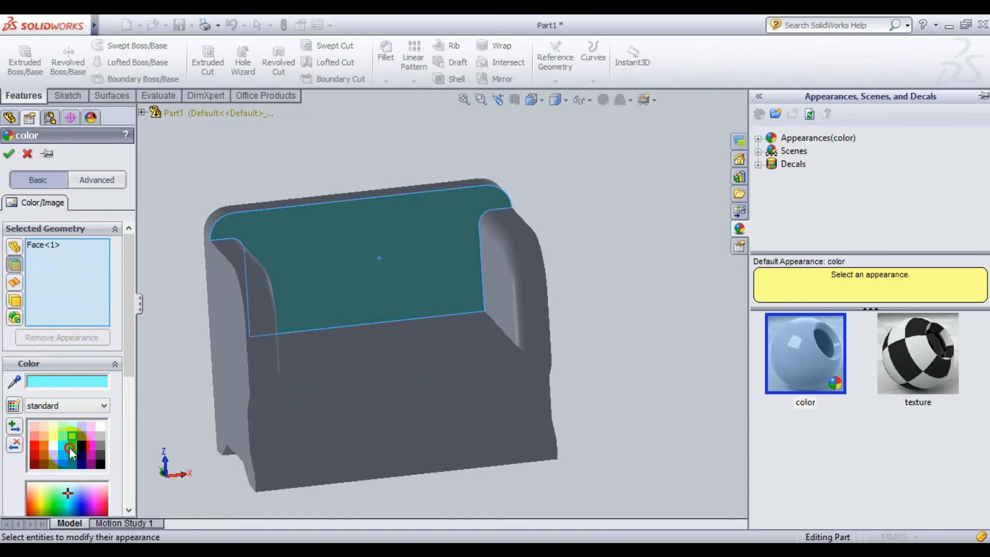
click(71, 448)
click(72, 437)
click(71, 444)
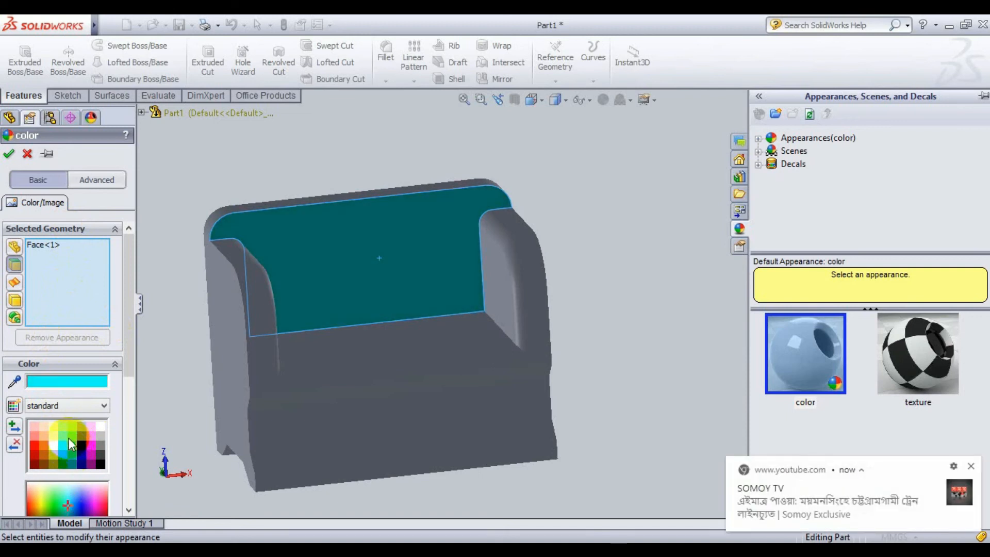
click(70, 447)
click(71, 455)
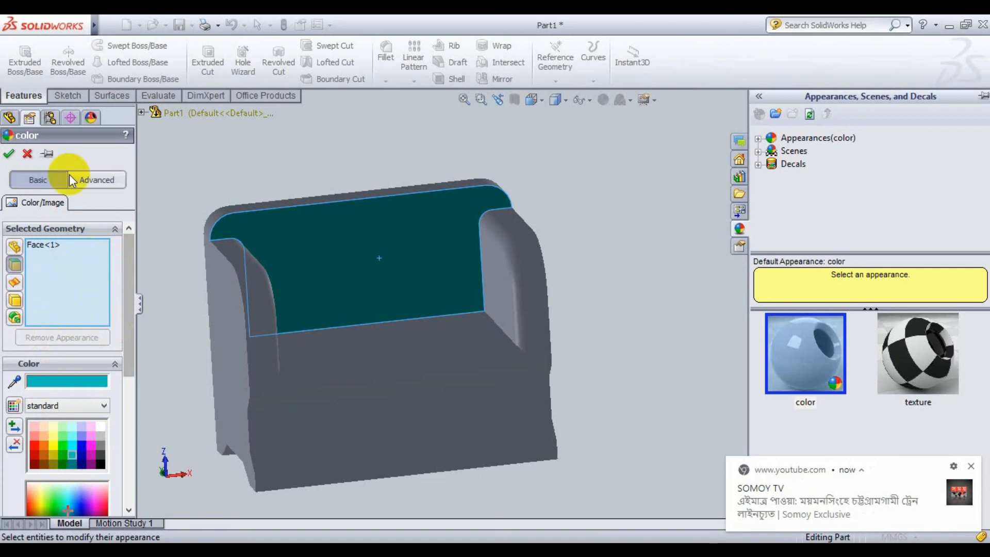
click(8, 153)
middle_drag(670, 300, 679, 281)
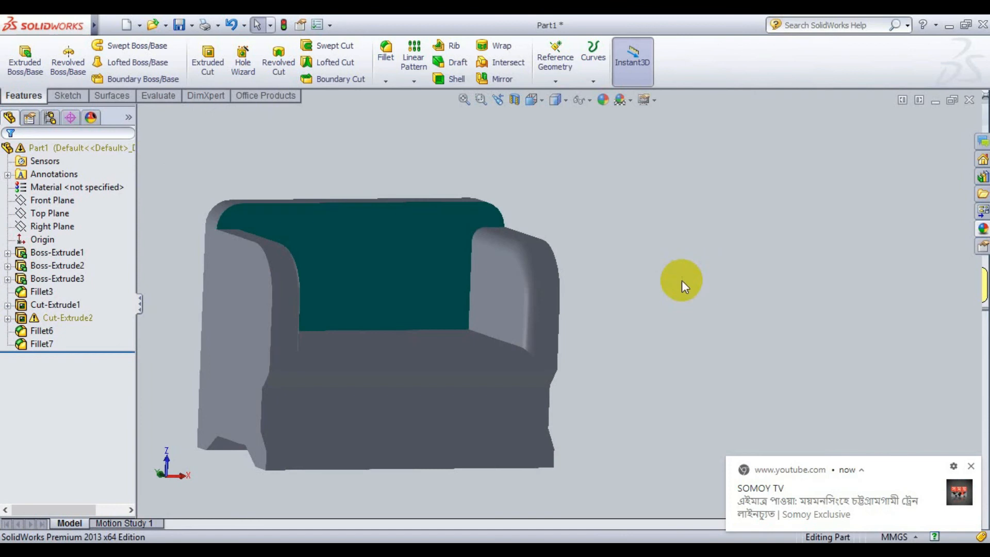
- Color the upright front band below the seat with the same standard dark teal as the back wall's face
click(413, 420)
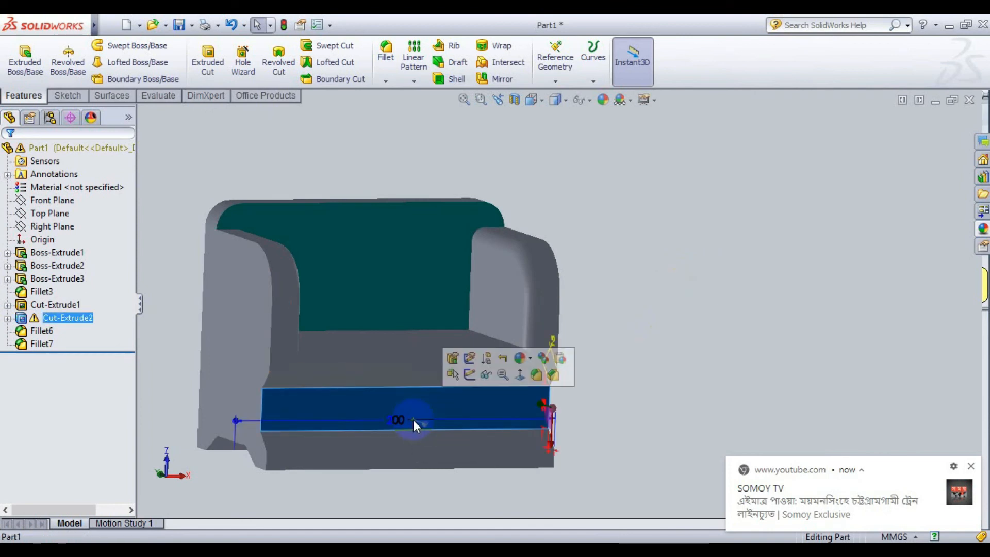
click(602, 100)
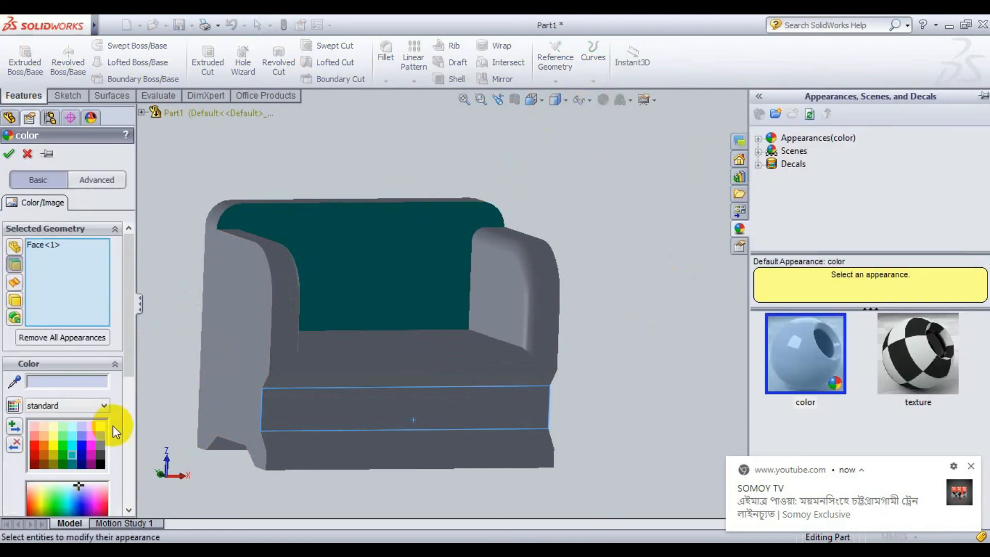
click(64, 459)
click(61, 446)
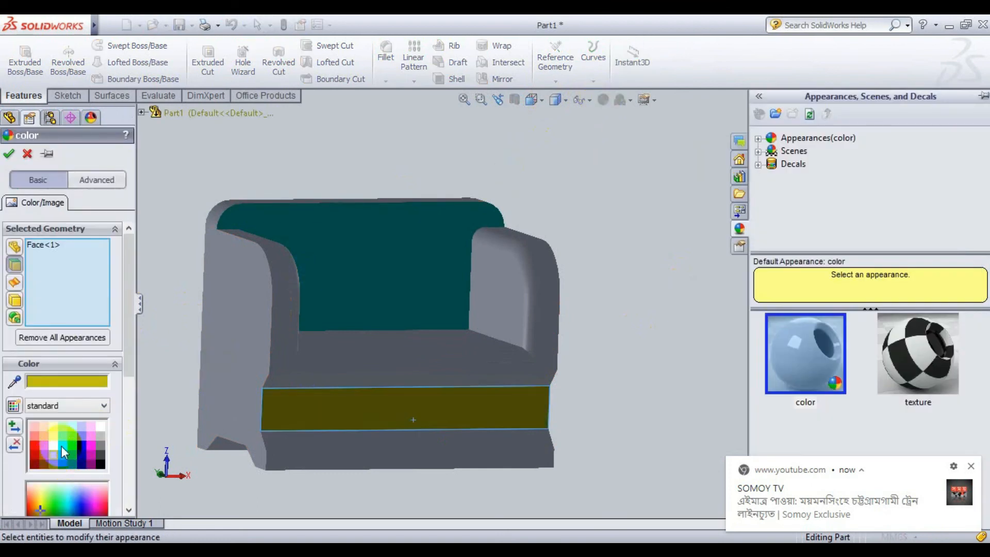
click(73, 455)
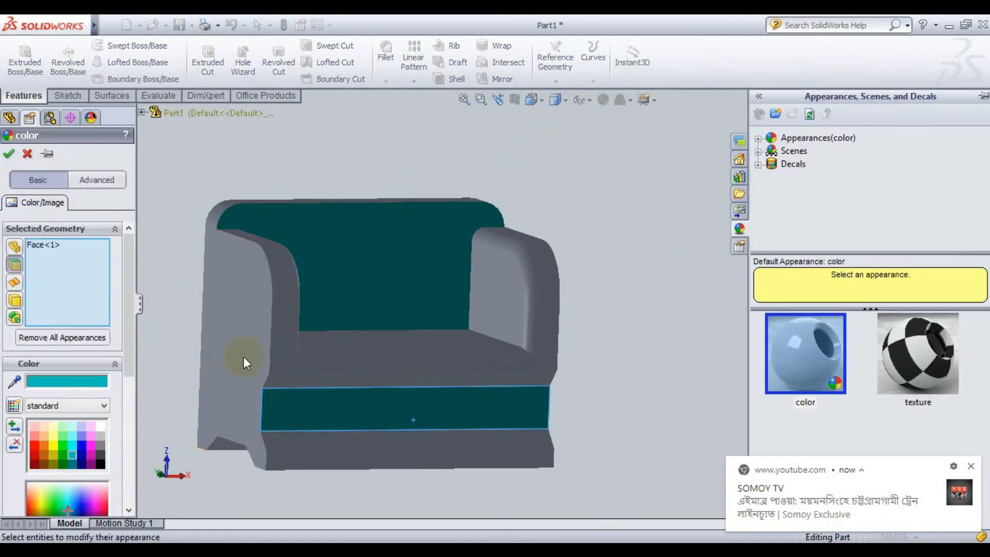
click(9, 153)
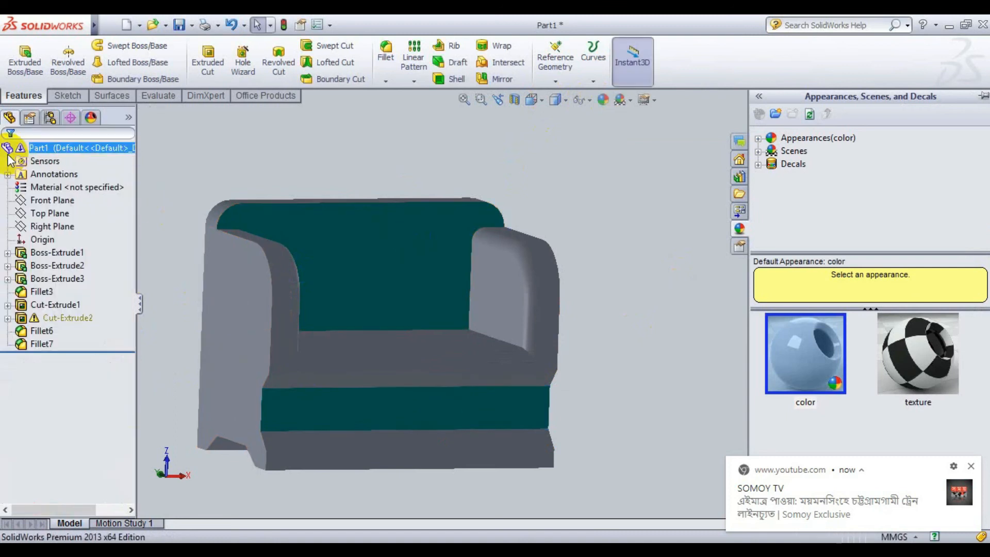
- Color the two narrow sloped faces above and below the teal front band black
mouse_move(716, 345)
middle_down()
mouse_move(669, 349)
mouse_move(699, 350)
middle_up()
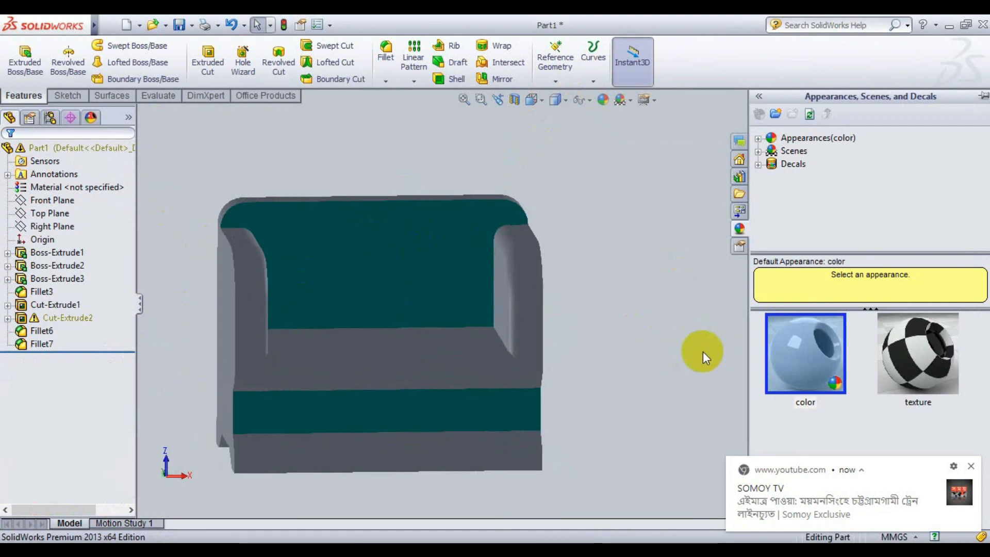
click(317, 381)
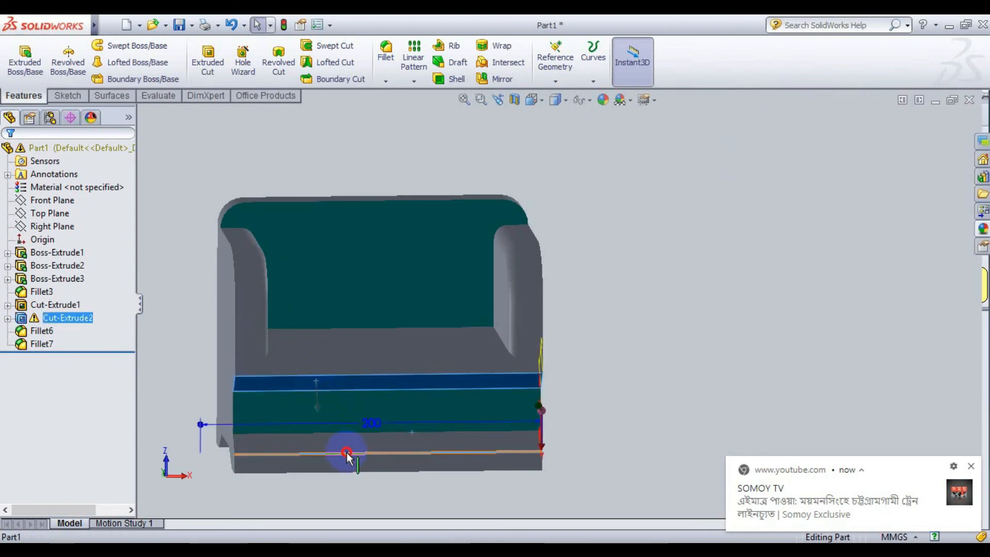
click(346, 452)
click(352, 441)
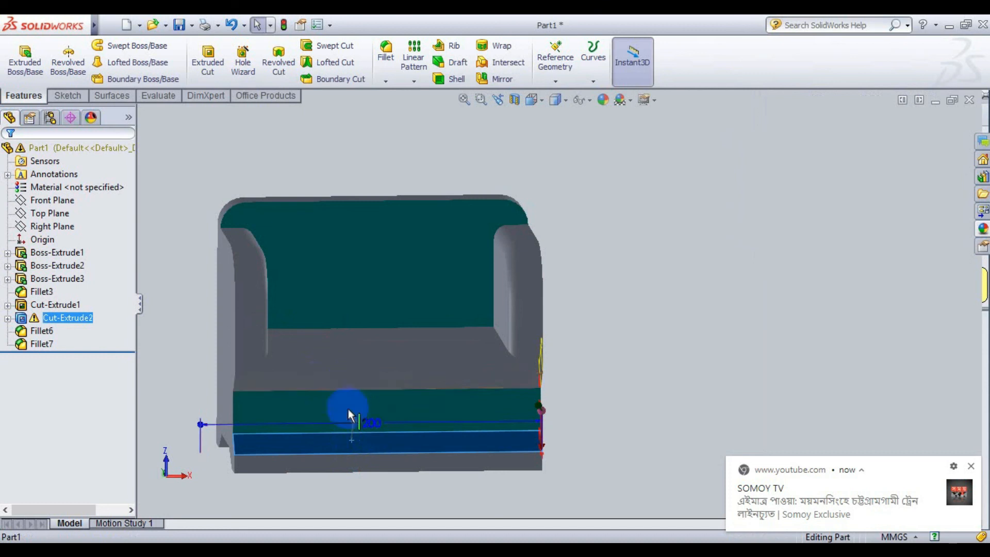
ctrl+click(348, 380)
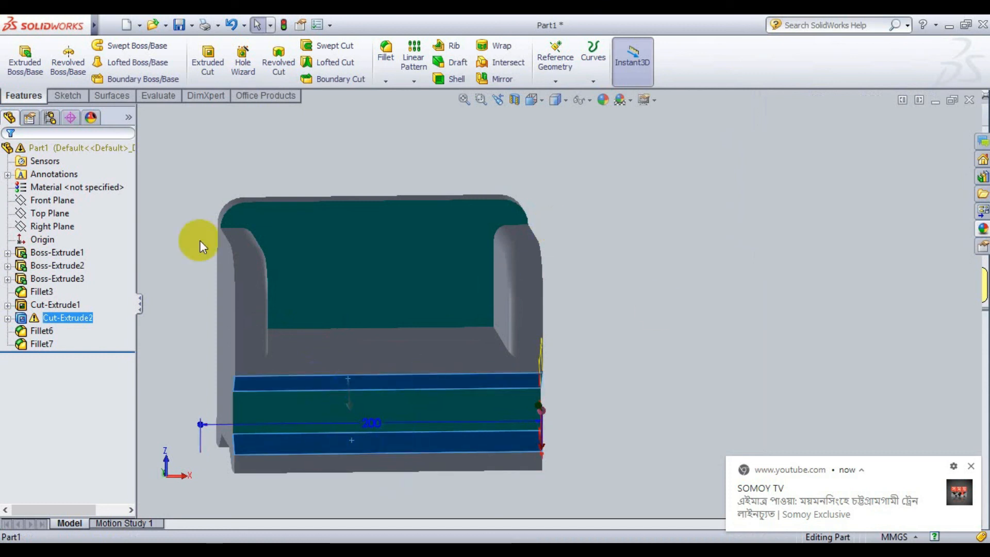
click(602, 100)
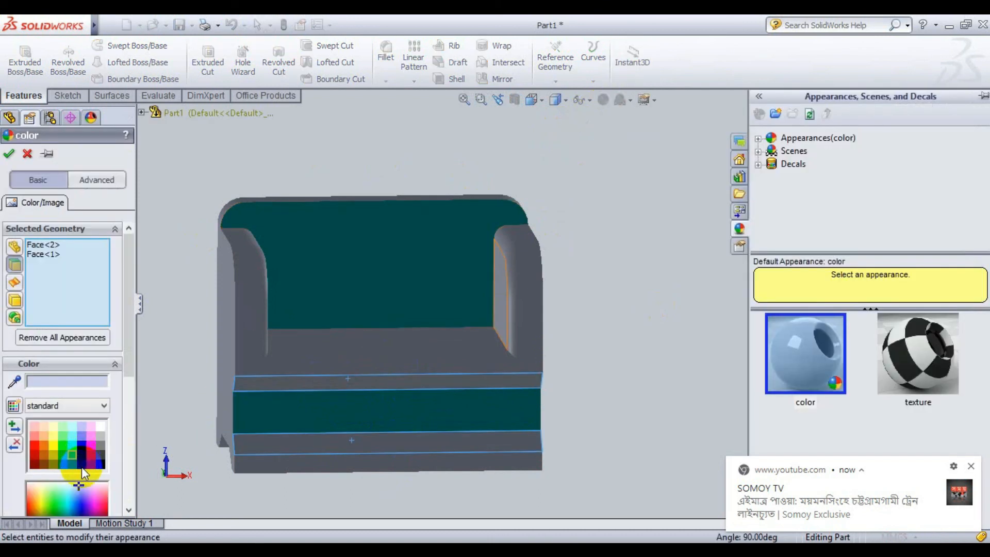
click(99, 455)
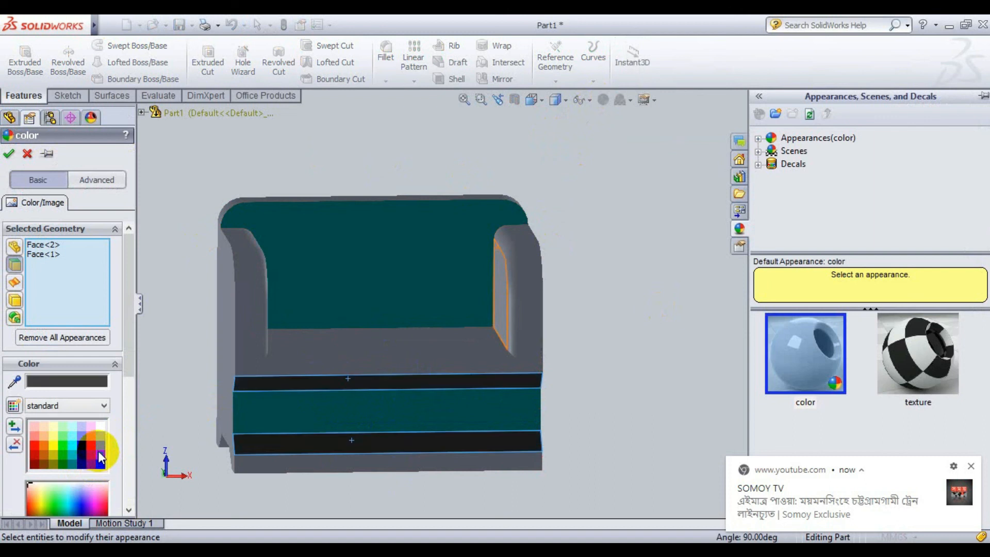
click(101, 462)
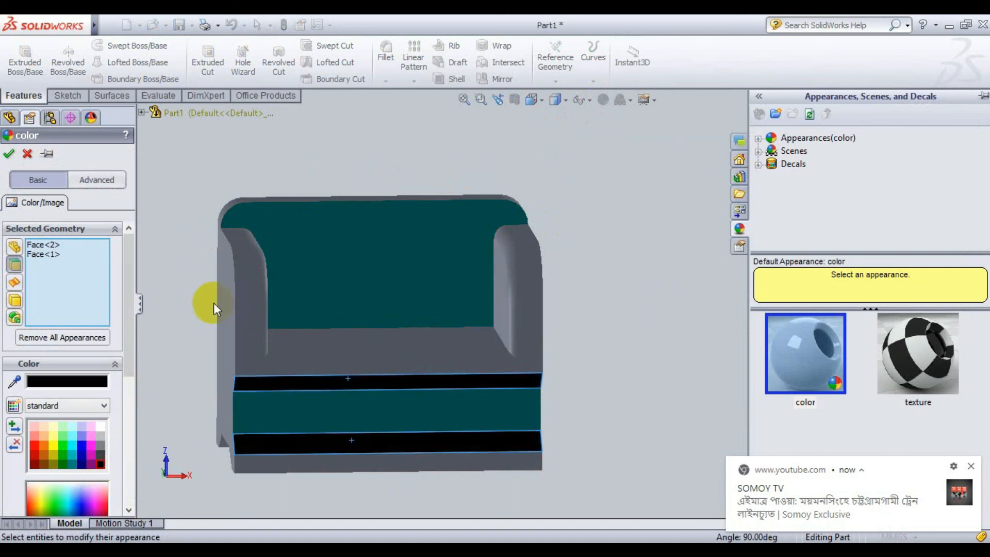
click(8, 153)
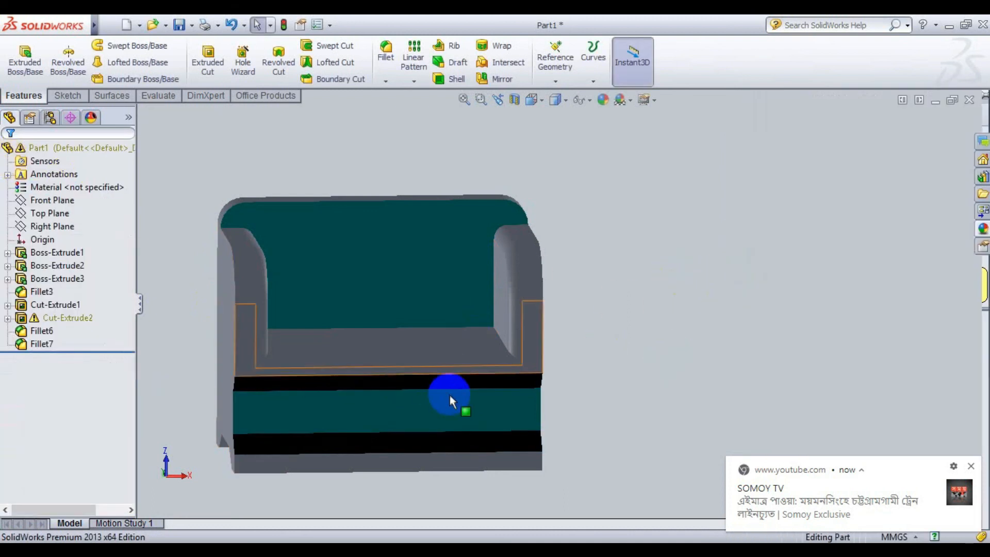
- Compare standard gray, yellow and orange shades on the whole part and apply the palest yellow
click(603, 101)
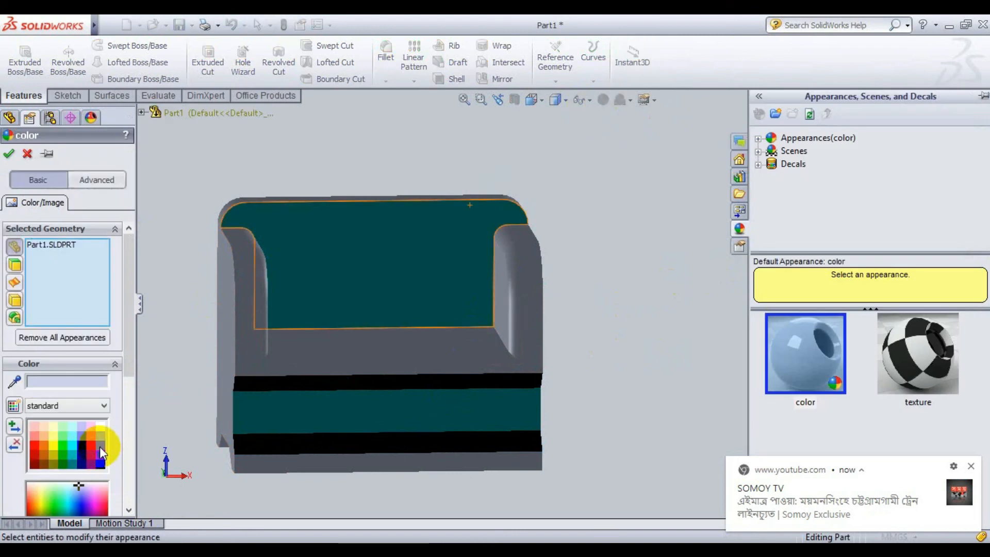
click(102, 452)
click(102, 456)
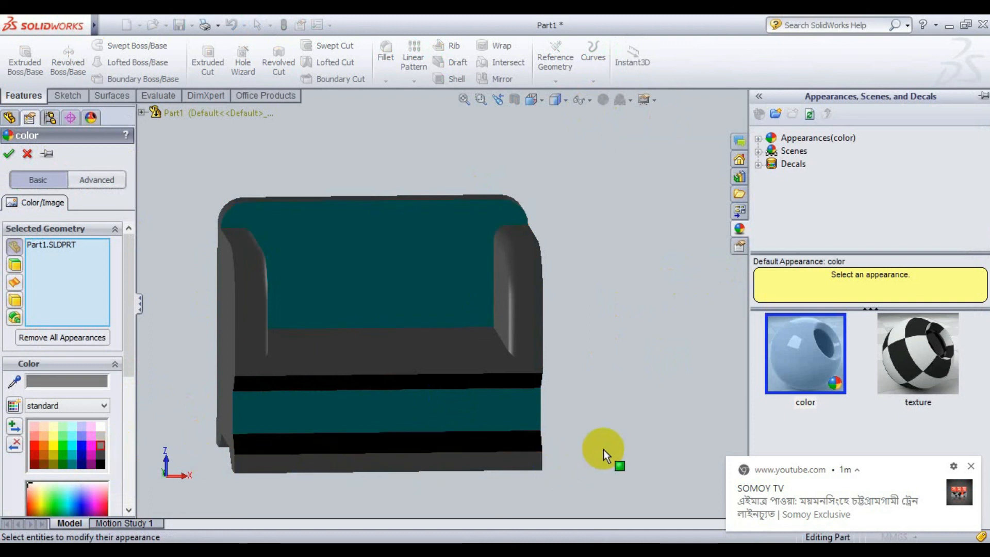
click(54, 461)
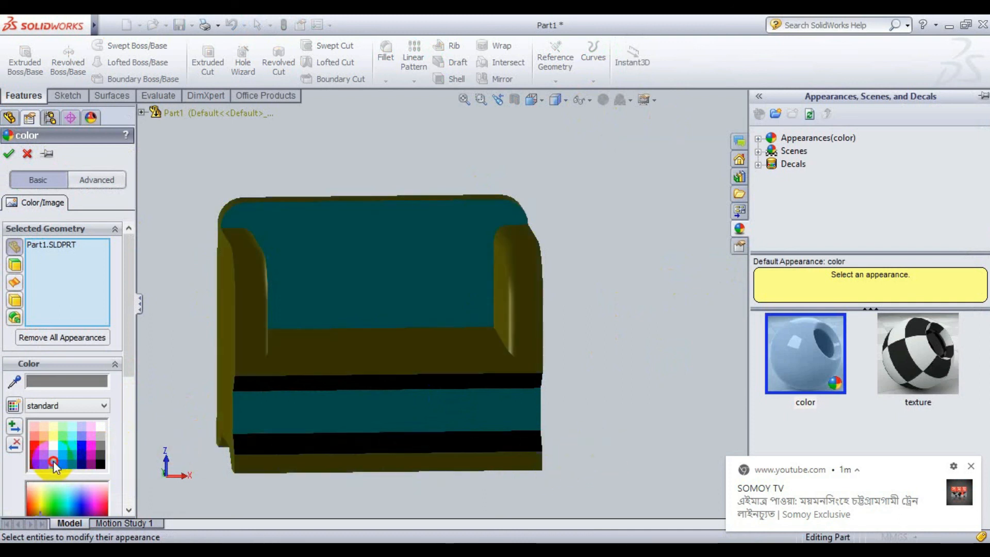
click(52, 452)
click(45, 451)
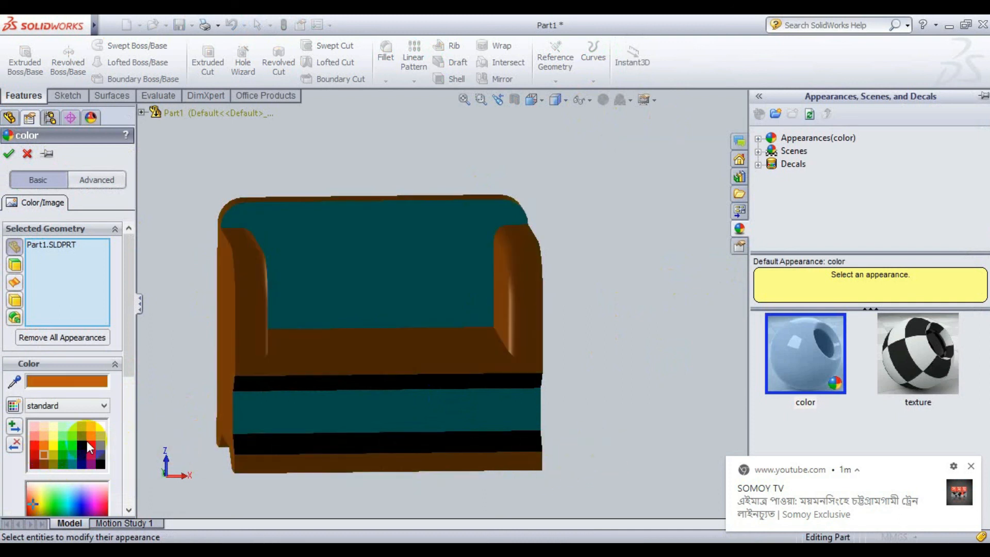
click(56, 444)
click(55, 431)
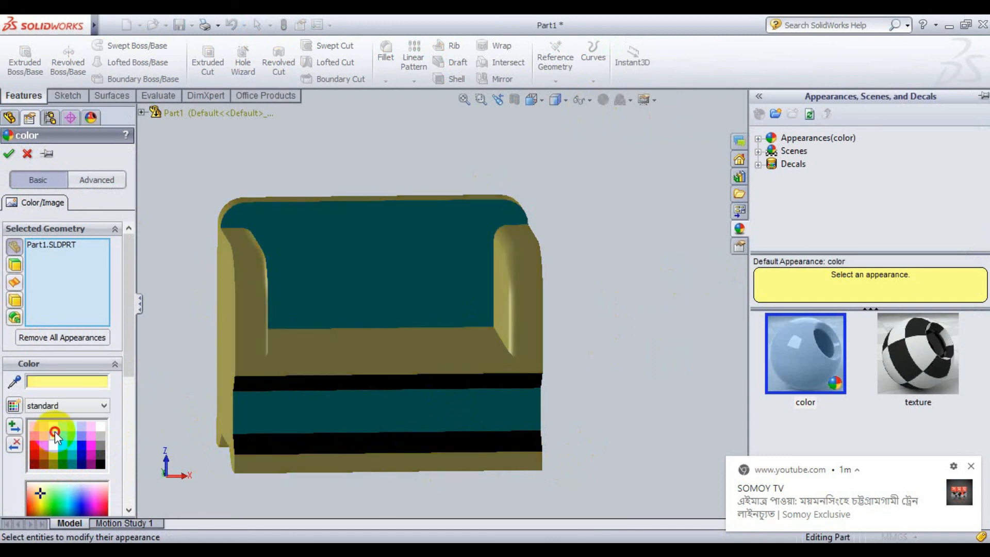
click(54, 427)
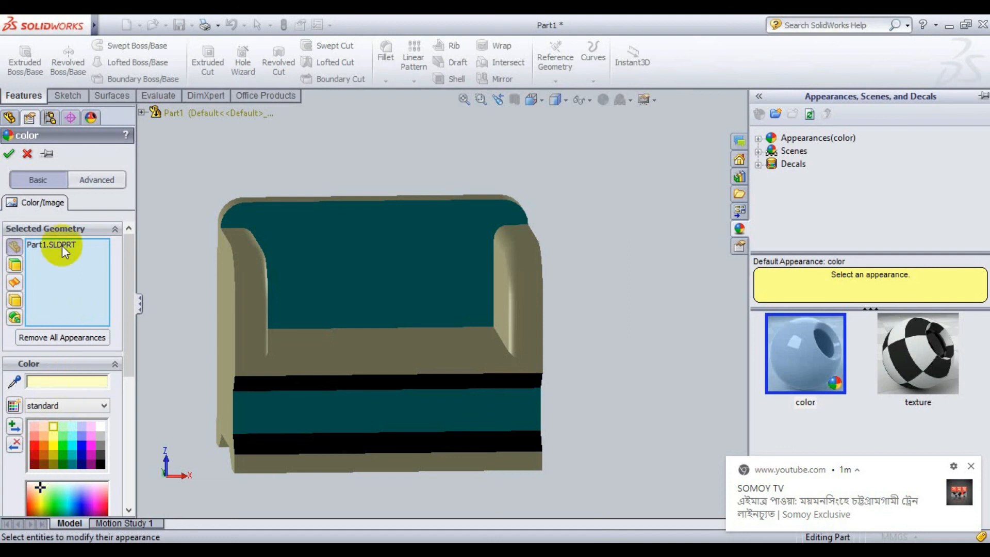
click(9, 153)
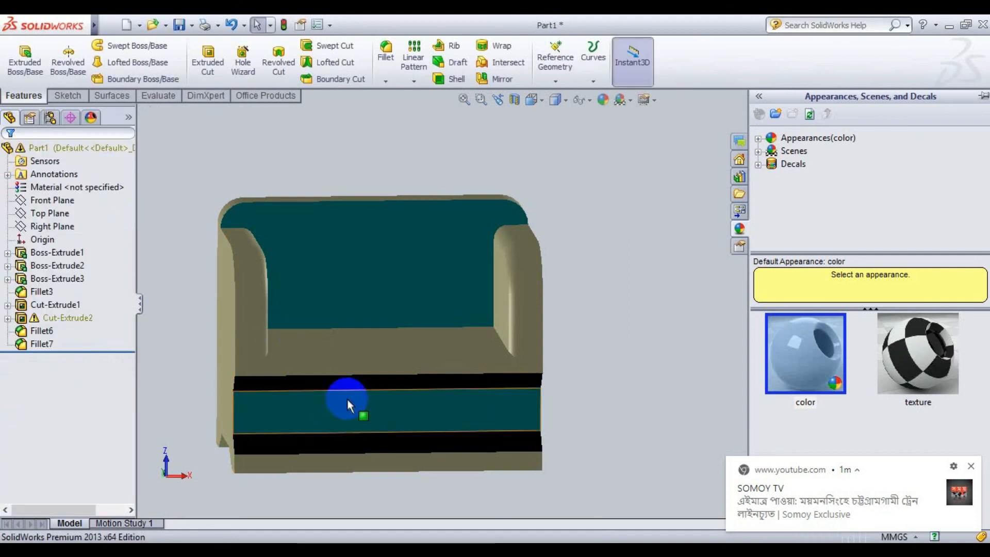
- Change the color of the two sloped faces bordering the teal front band to standard dark blue
click(343, 382)
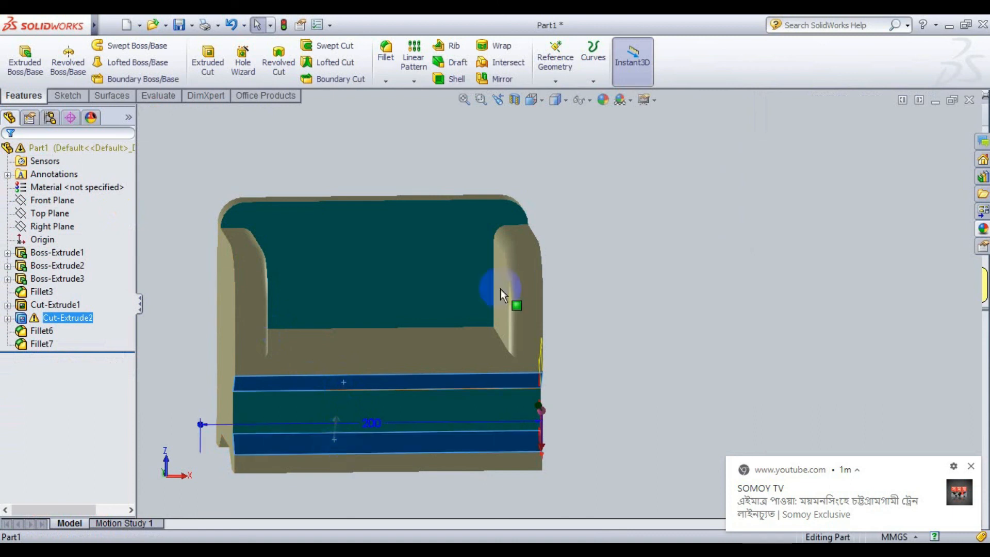
click(603, 100)
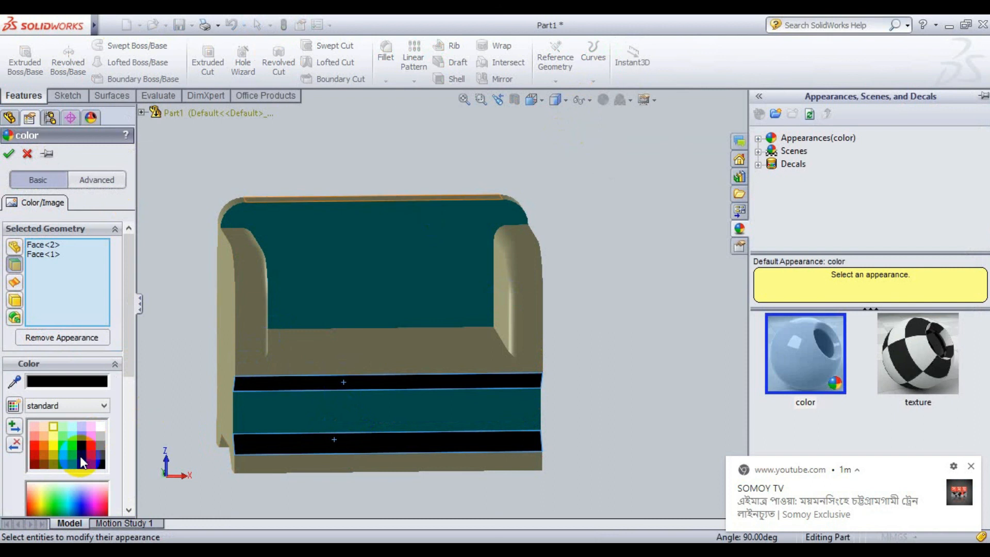
click(81, 455)
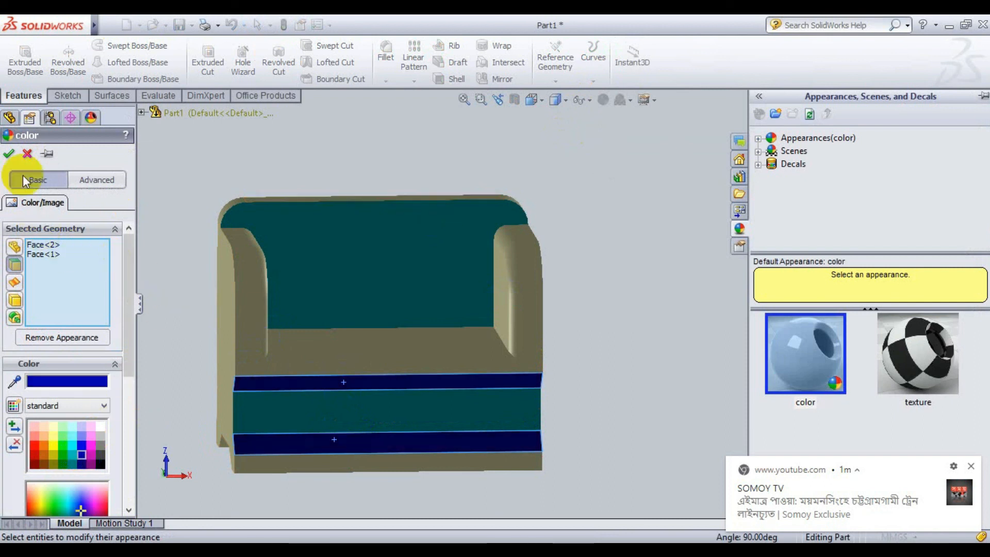
click(9, 153)
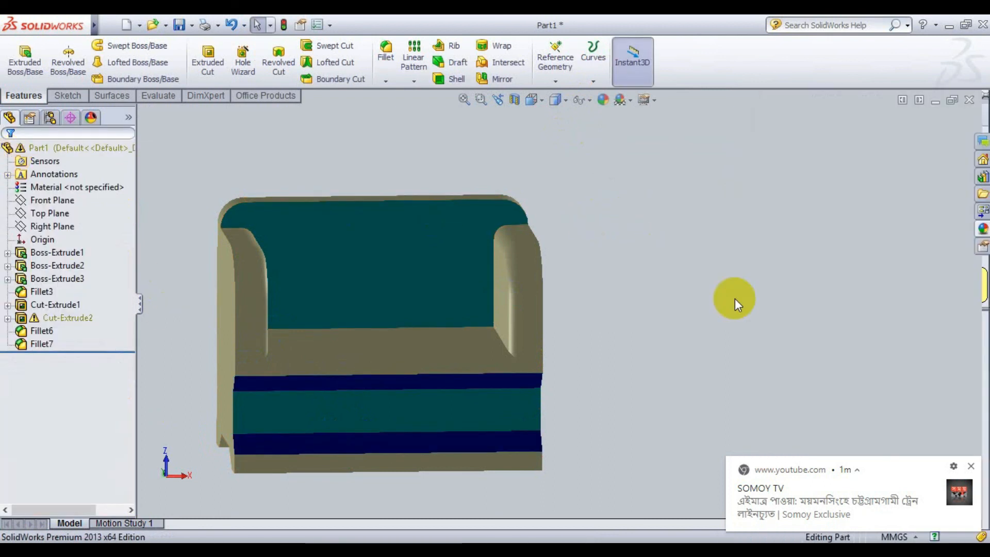
click(972, 468)
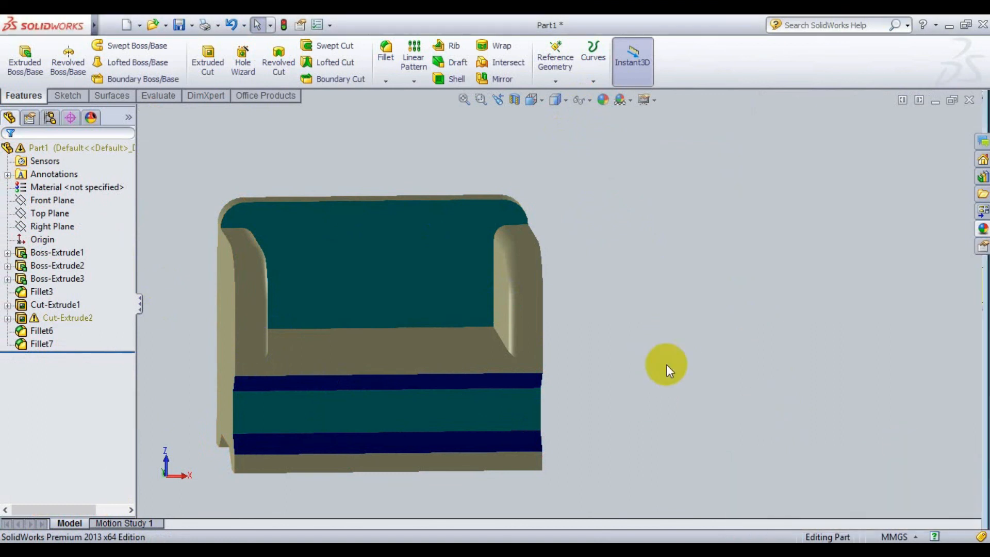
- Examine the colored armchair from the front, both sides and above, including close views of the arms, seat and front bands
mouse_move(685, 336)
middle_down()
mouse_move(758, 292)
mouse_move(678, 335)
mouse_move(642, 301)
mouse_move(689, 323)
mouse_move(697, 349)
middle_up()
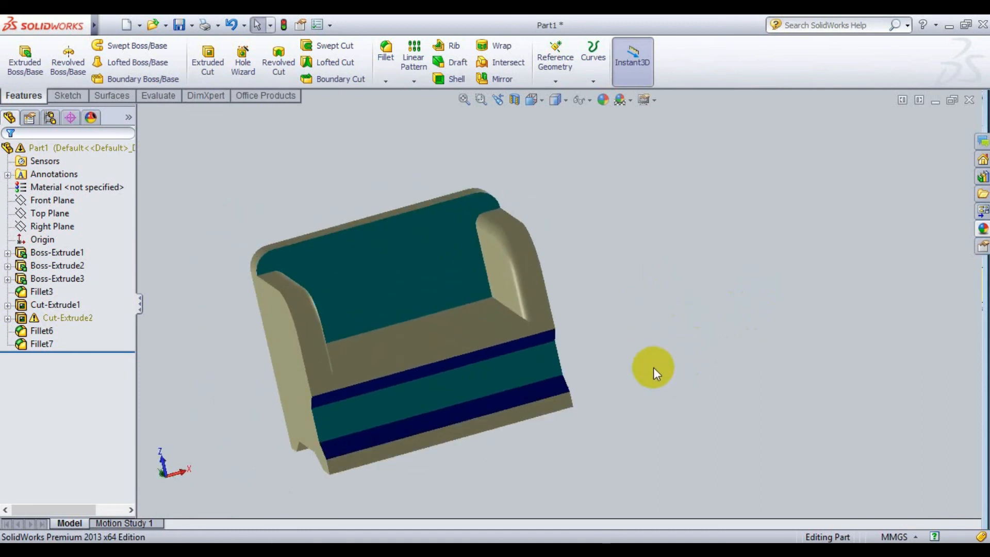
scroll(613, 367, up, 1)
scroll(611, 366, down, 3)
scroll(310, 178, down, 2)
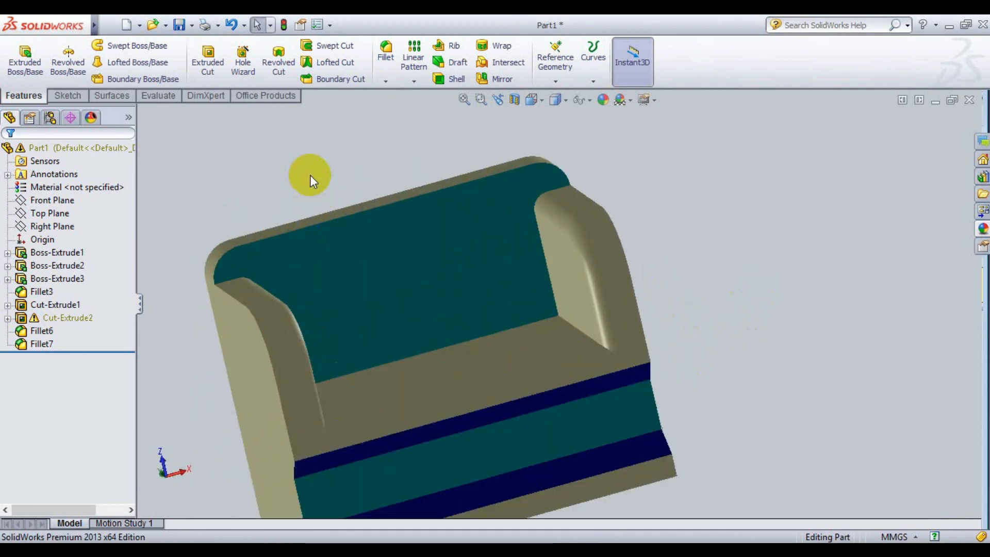
scroll(419, 354, down, 2)
scroll(767, 353, down, 1)
scroll(783, 339, up, 5)
middle_drag(746, 352, 784, 391)
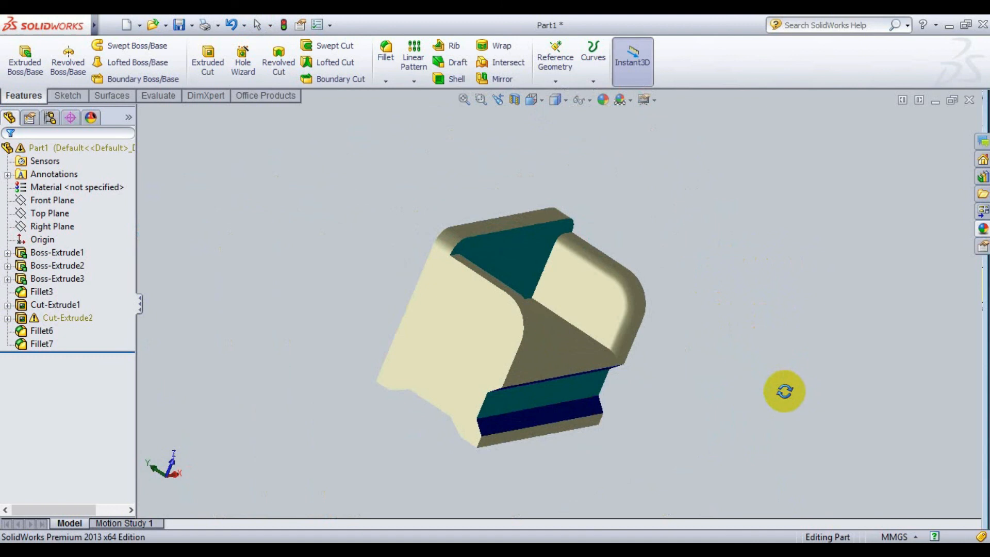
scroll(578, 353, down, 2)
middle_drag(745, 339, 701, 354)
scroll(521, 202, up, 1)
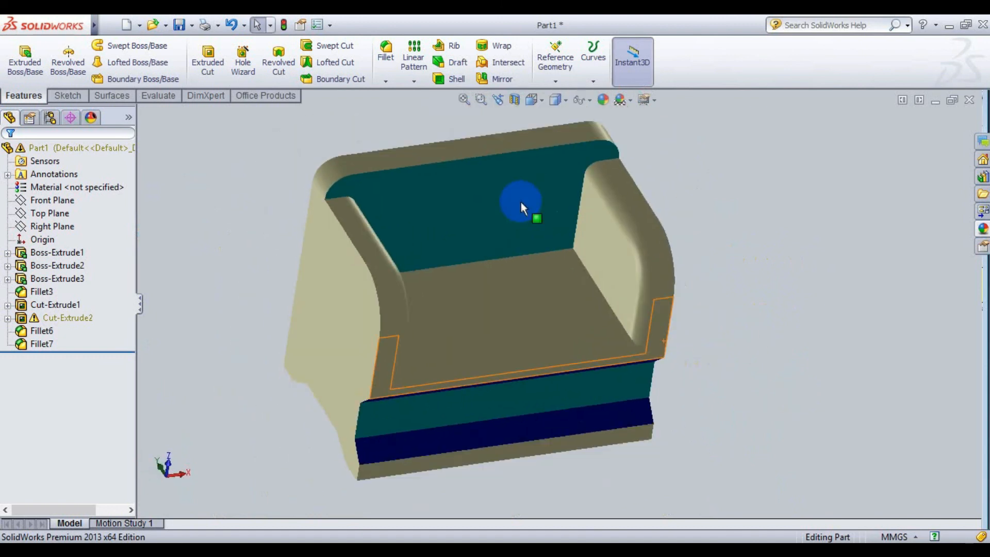
scroll(506, 186, down, 1)
scroll(772, 343, up, 2)
scroll(773, 339, down, 1)
middle_drag(773, 339, 742, 283)
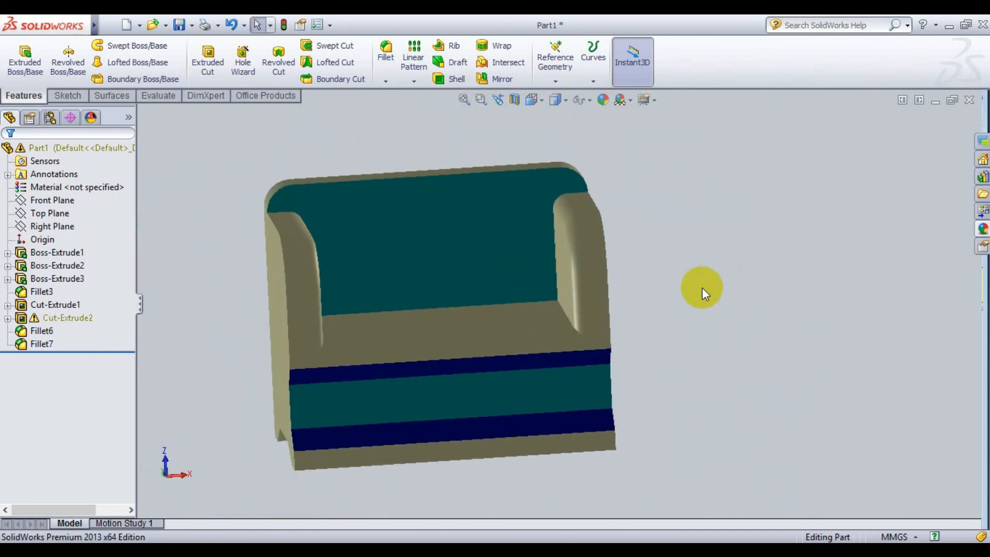
scroll(489, 331, up, 1)
scroll(481, 336, down, 3)
scroll(593, 353, up, 1)
middle_drag(649, 355, 721, 350)
scroll(260, 192, up, 2)
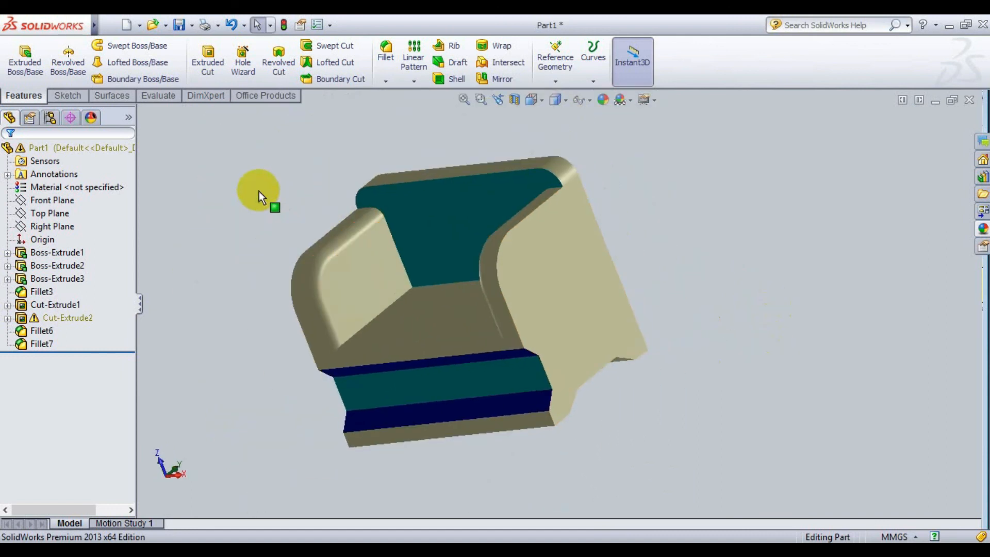
scroll(261, 214, down, 2)
scroll(657, 402, down, 1)
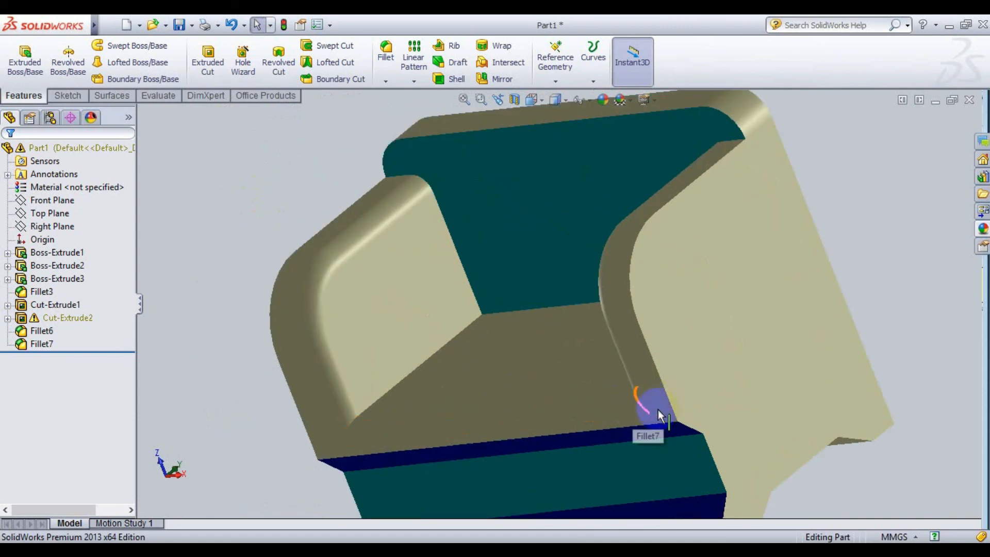
scroll(682, 398, up, 2)
scroll(682, 398, down, 1)
scroll(682, 398, up, 2)
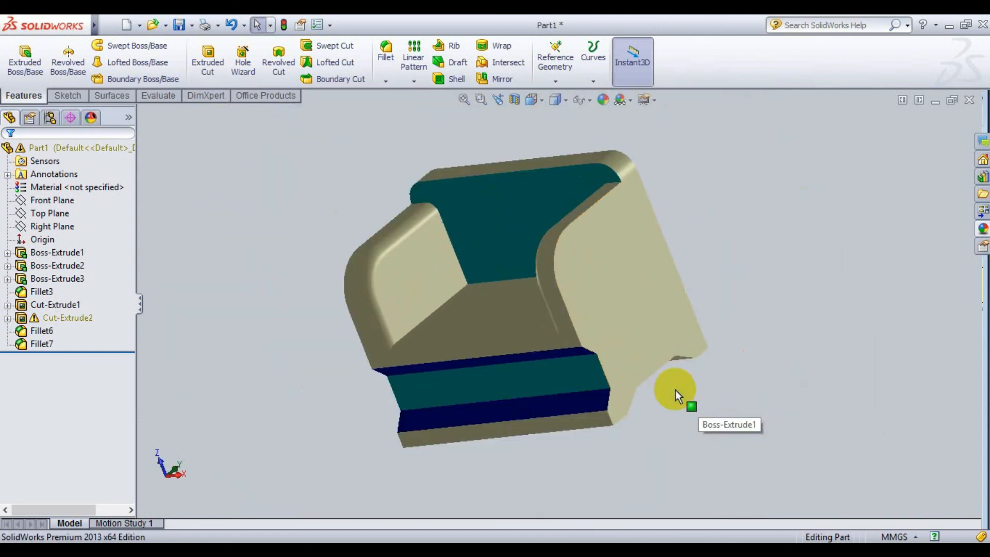
scroll(675, 389, down, 1)
scroll(420, 106, up, 1)
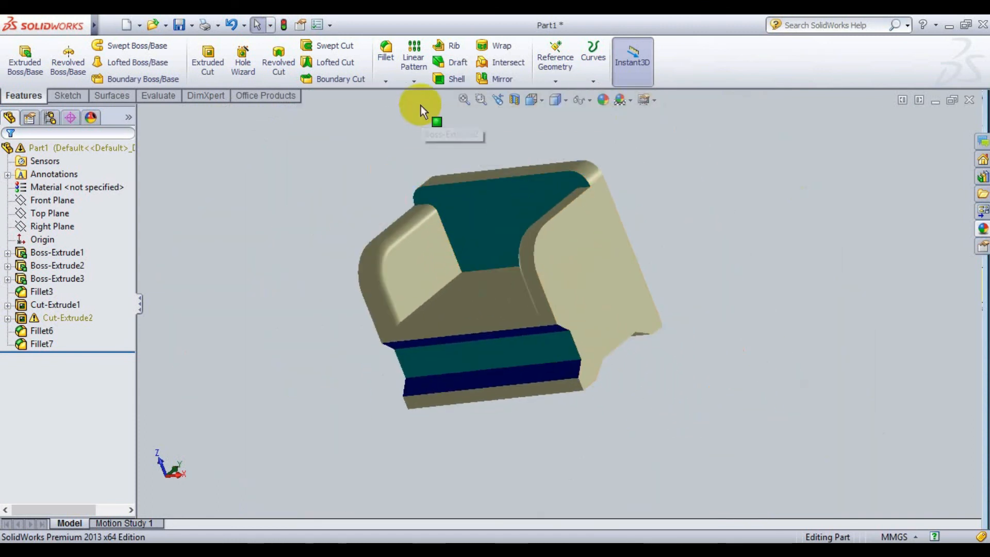
scroll(420, 105, down, 2)
scroll(649, 425, down, 1)
scroll(567, 451, up, 1)
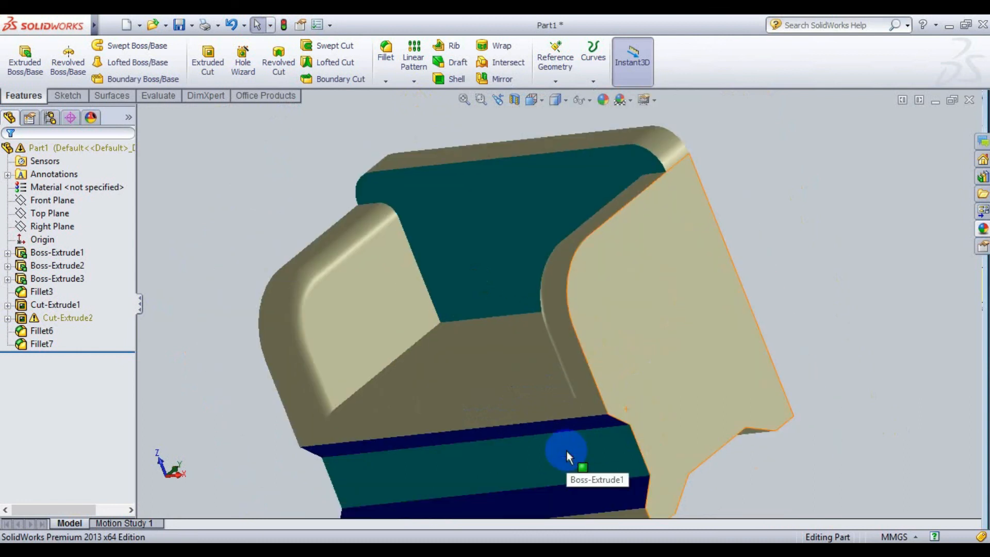
scroll(579, 494, down, 1)
scroll(579, 493, up, 2)
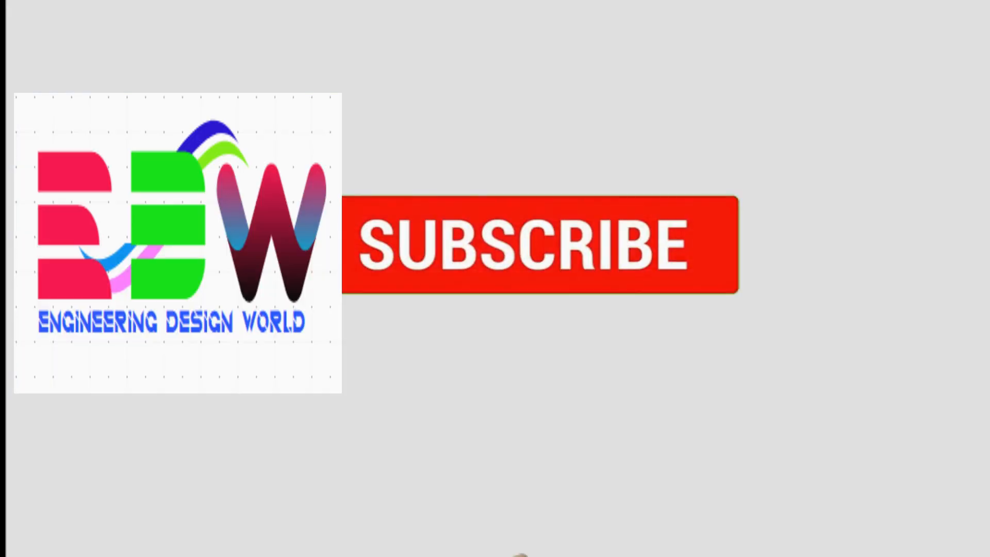